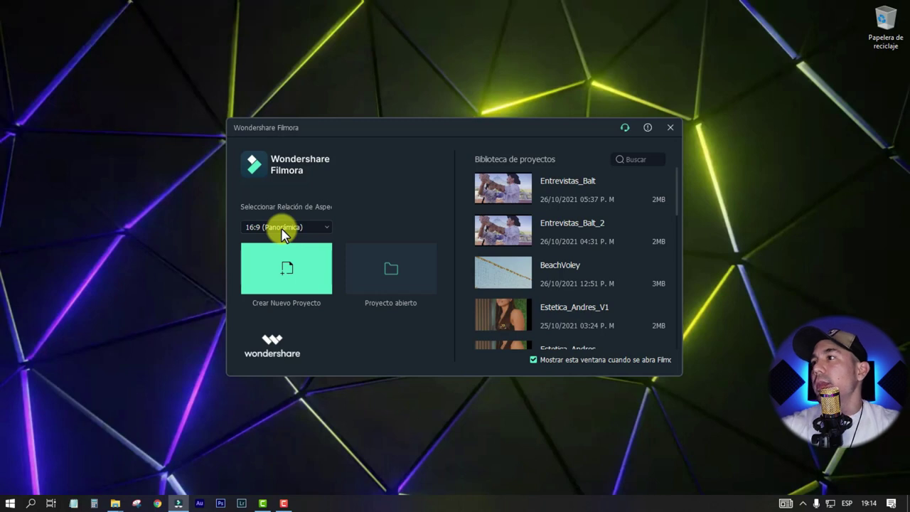
- Keep the 16:9 Panorámica aspect ratio and create a new empty project
left_click(282, 229)
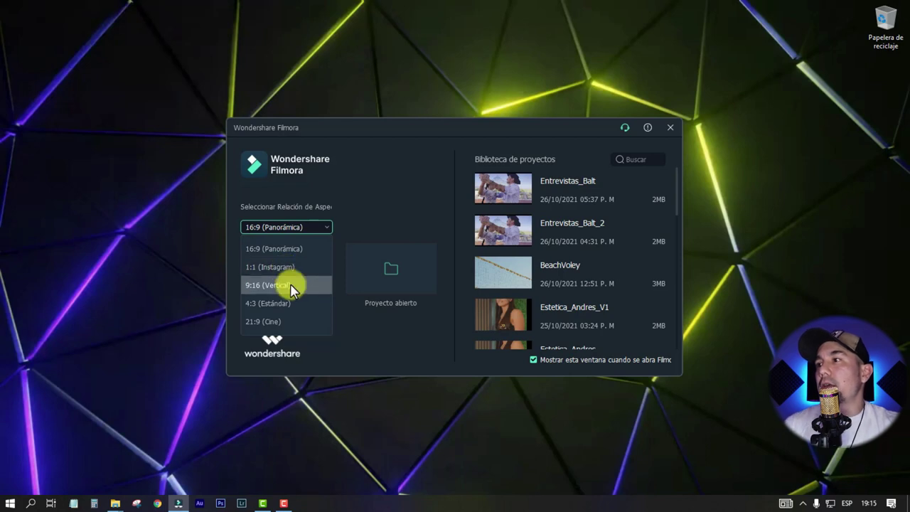
left_click(294, 250)
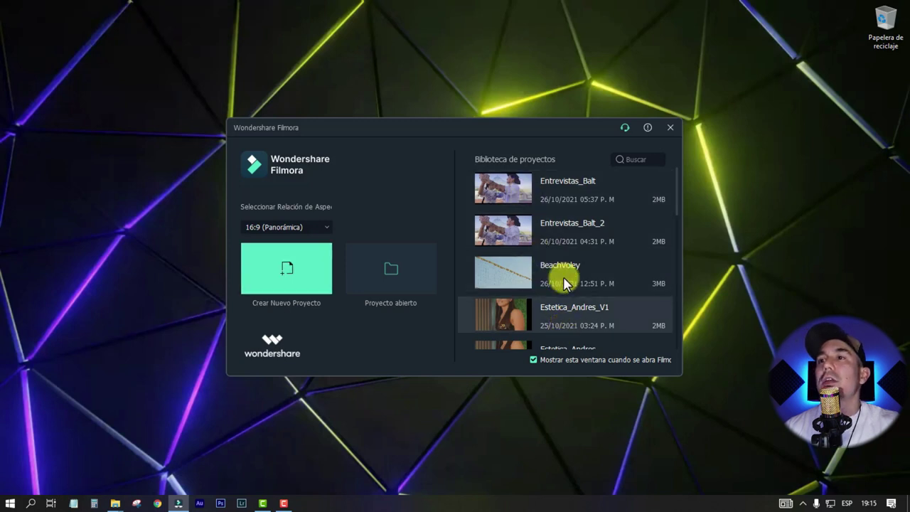
scroll(571, 290, "down", 3)
scroll(579, 283, "down", 3)
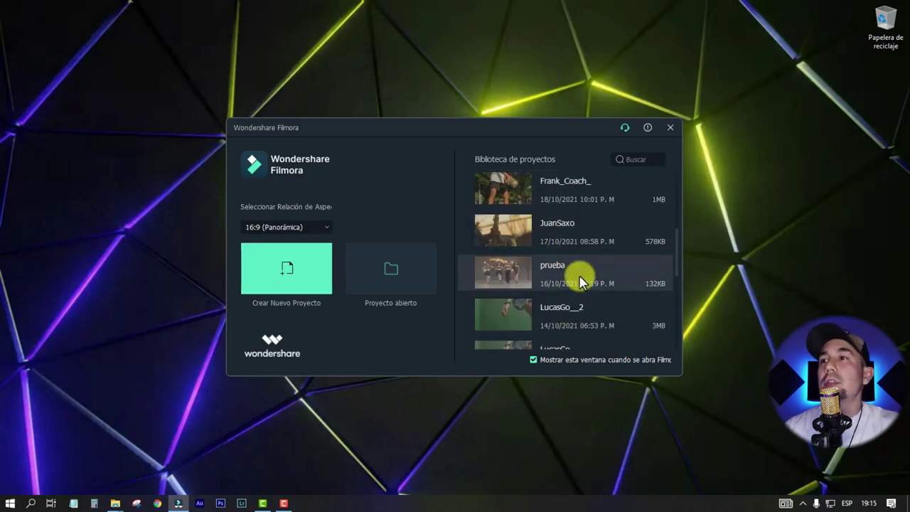
scroll(579, 283, "up", 3)
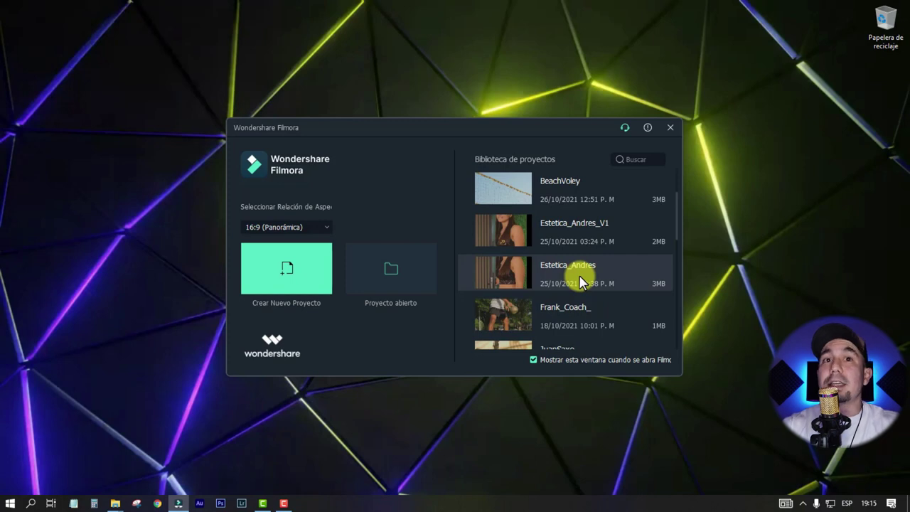
scroll(579, 283, "up", 2)
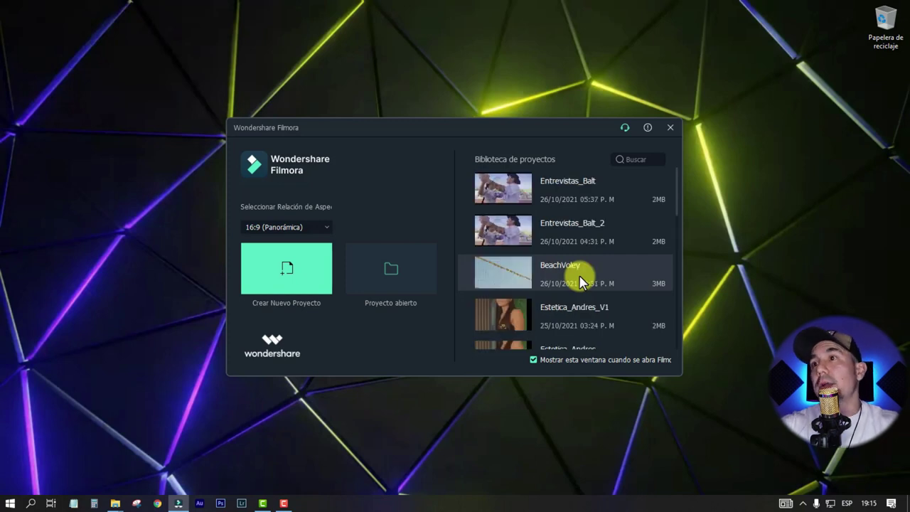
left_click(287, 271)
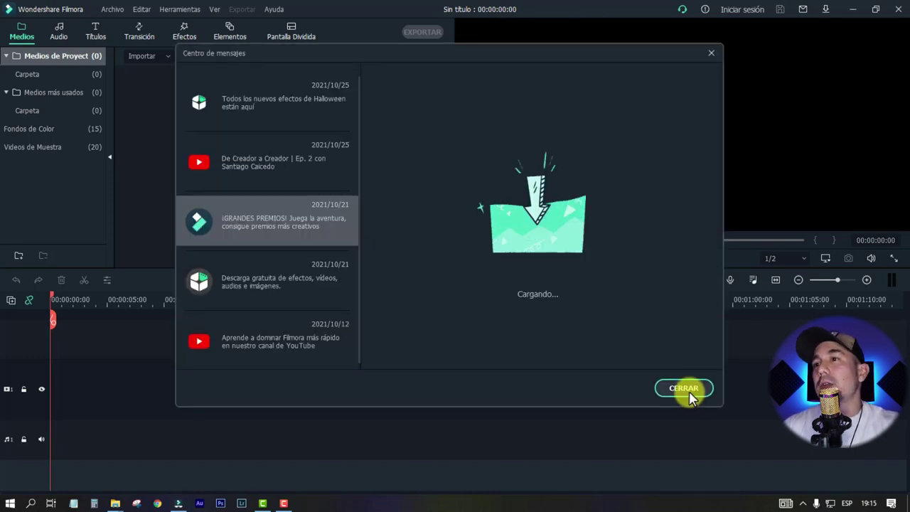
- Close the Centro de mensajes dialog and look at the Audio library
left_click(683, 390)
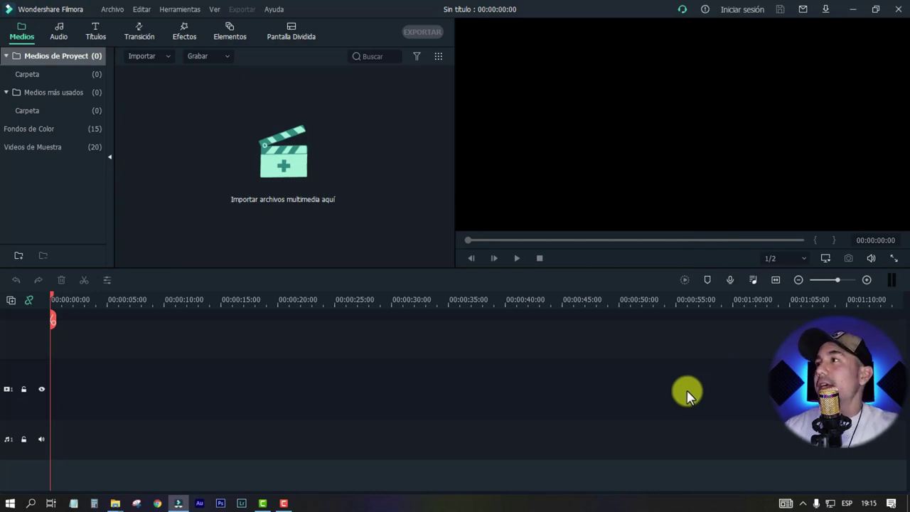
left_click(59, 35)
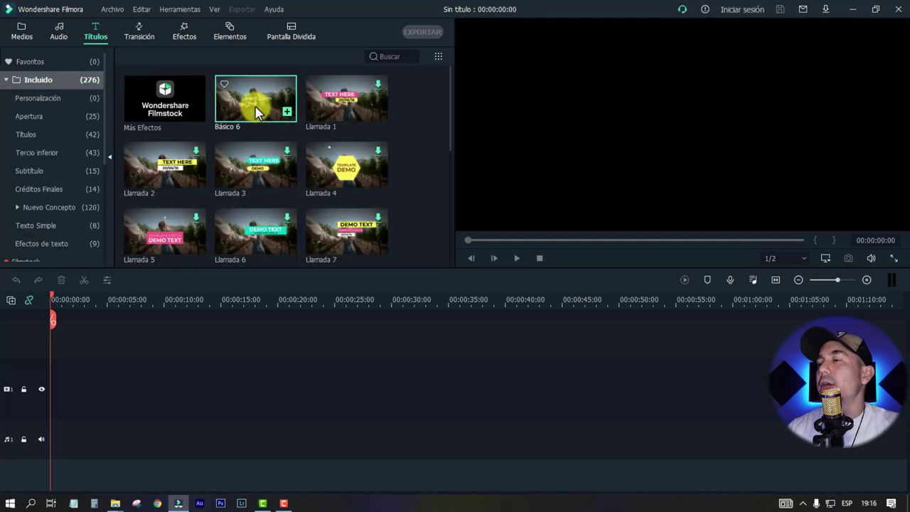
- Preview the Básico 6, Llamada 6, Llamada 3, Default Lowerthird and Titulo 27 title templates
left_click(260, 114)
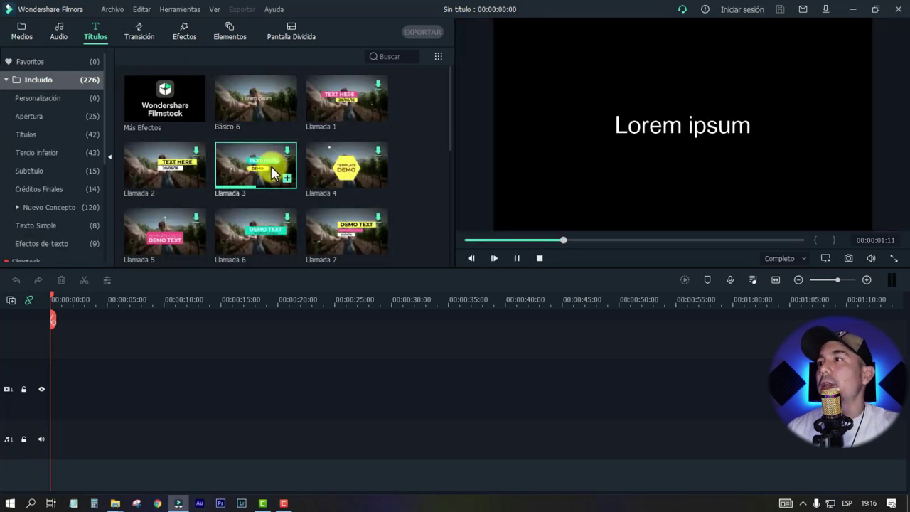
left_click(259, 238)
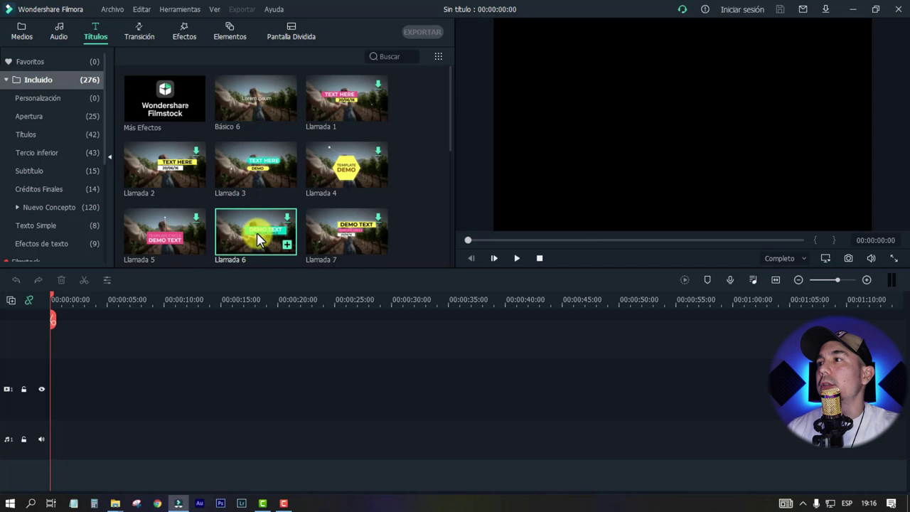
left_click(270, 176)
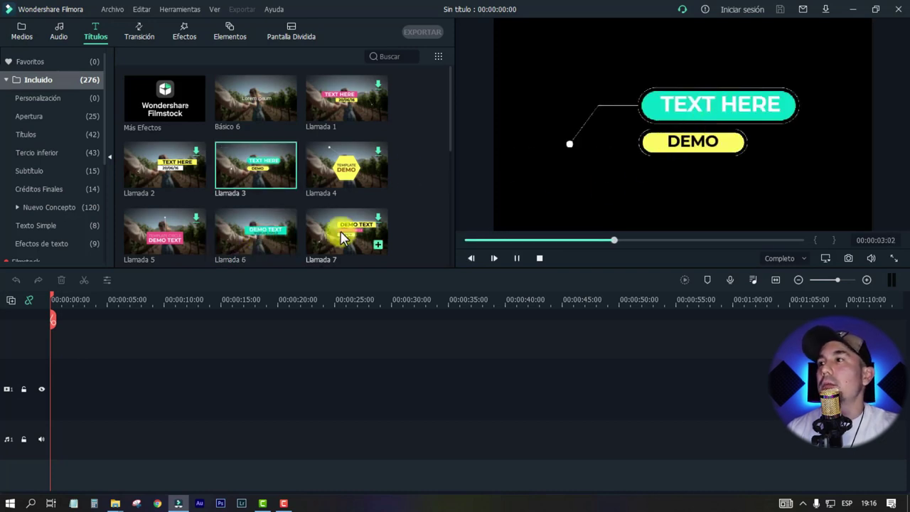
scroll(334, 213, "down", 5)
left_click(337, 179)
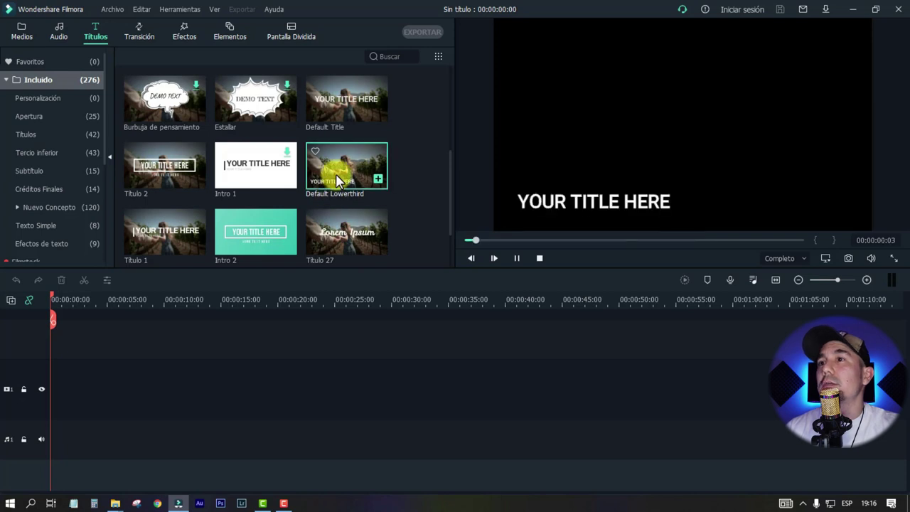
left_click(340, 254)
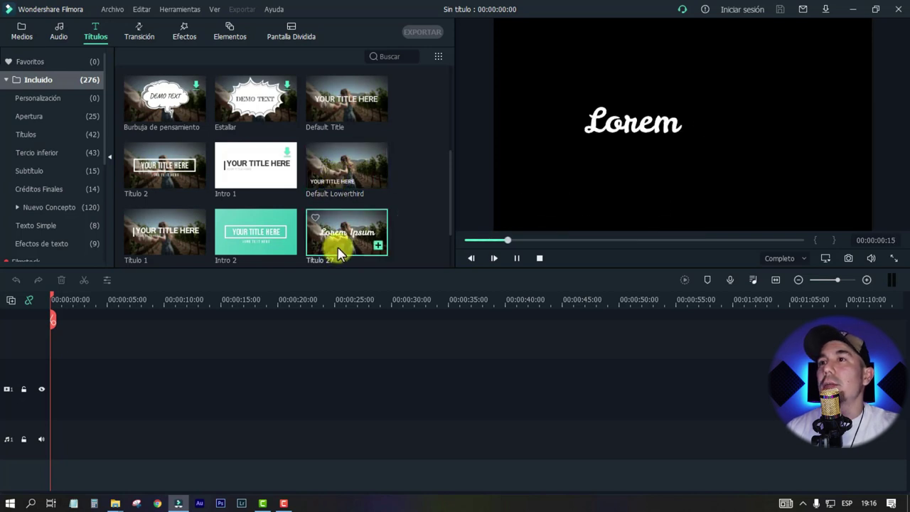
- Preview Titulo 33, Titulo 38 and Básico 6 again, then switch to the transitions library
scroll(339, 250, "down", 5)
left_click(346, 168)
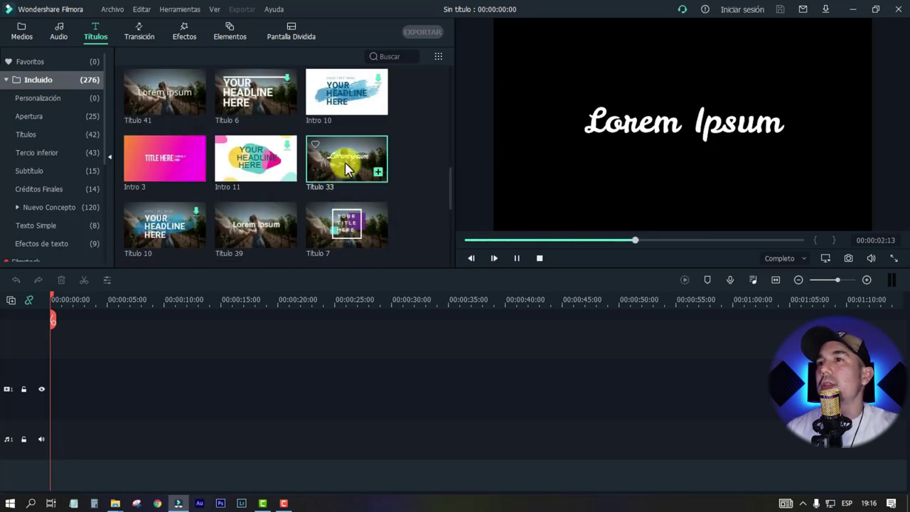
scroll(346, 169, "down", 3)
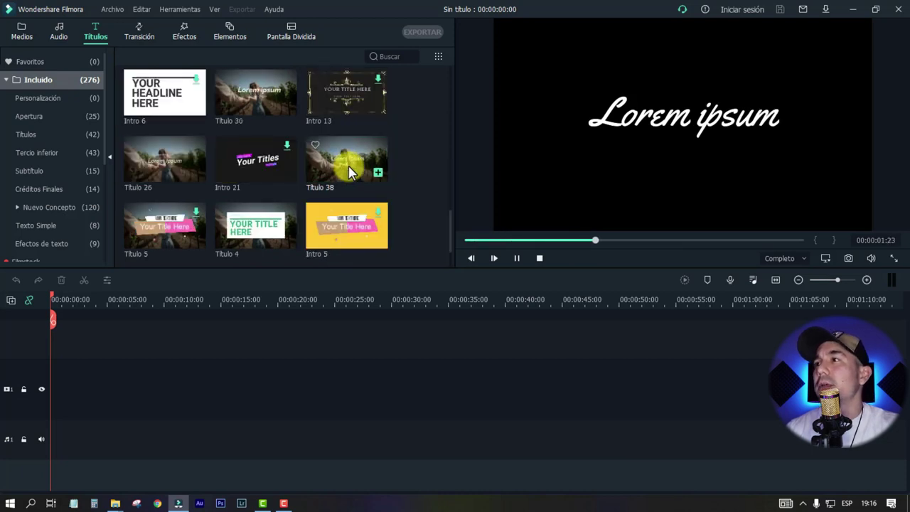
left_click(348, 172)
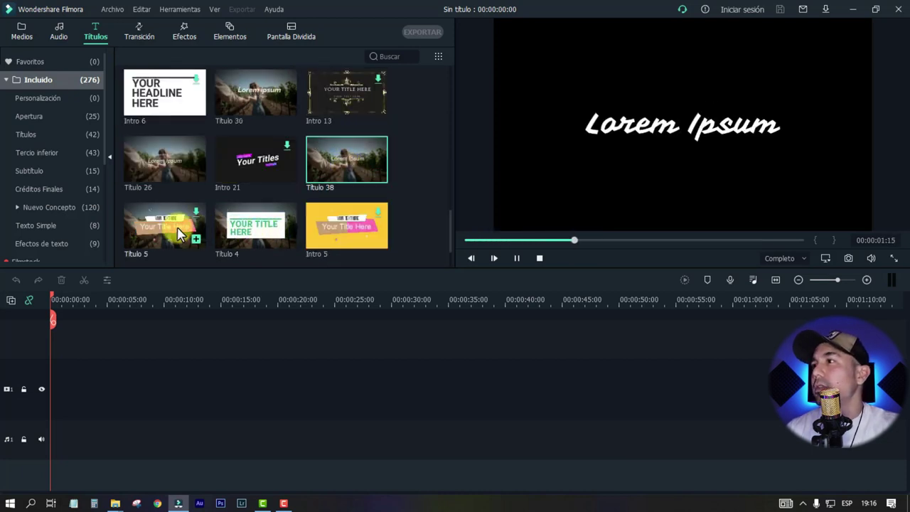
left_click(176, 174)
scroll(236, 190, "up", 10)
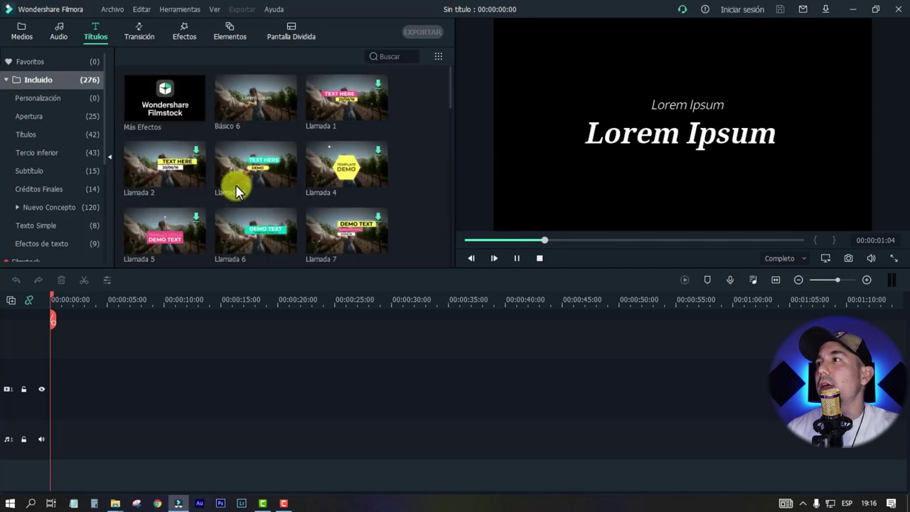
left_click(252, 118)
left_click(142, 29)
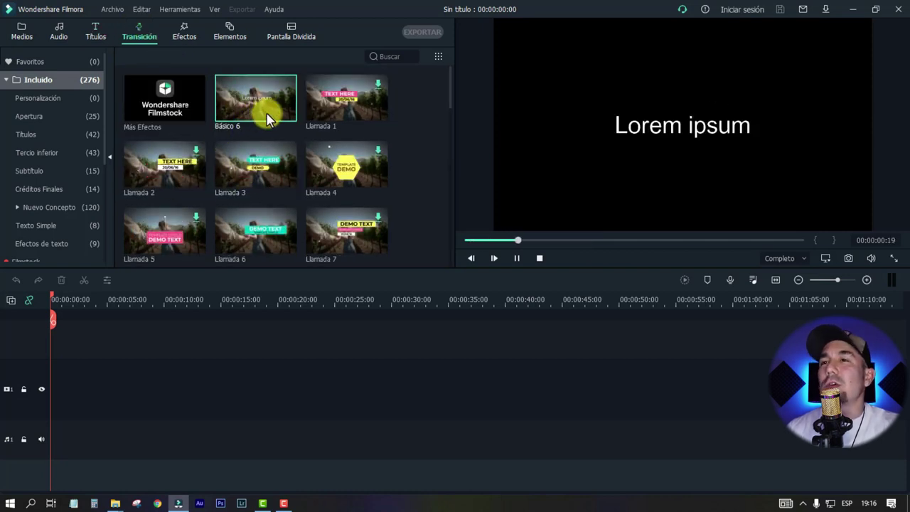
- Browse the Favoritos and Incluido transition categories
left_click(87, 83)
left_click(54, 65)
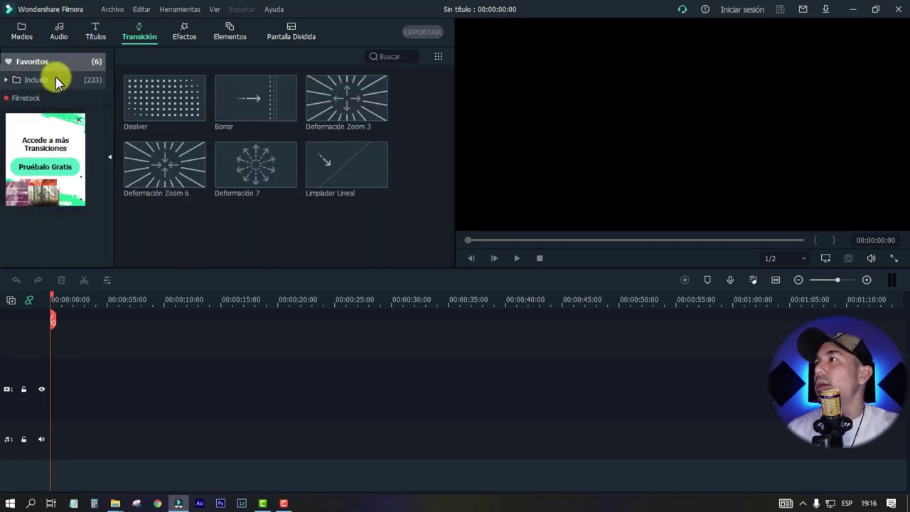
left_click(6, 80)
left_click(47, 81)
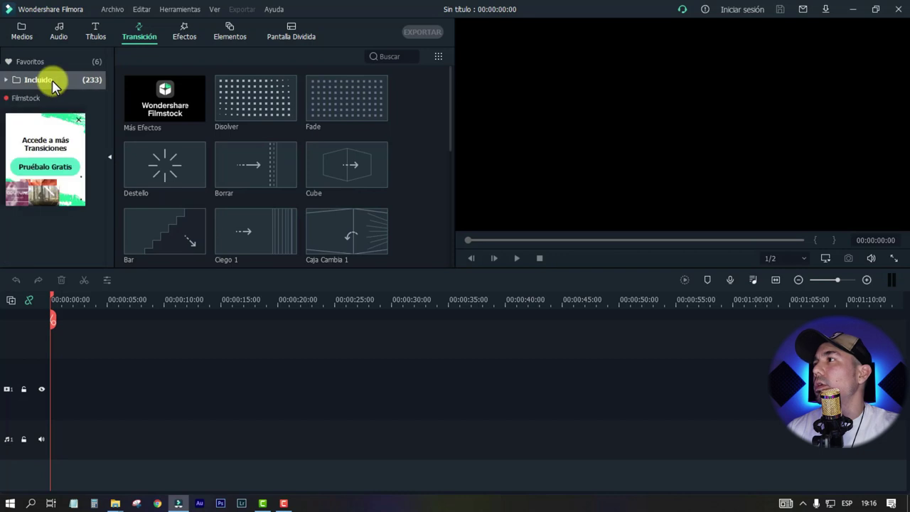
left_click(7, 79)
scroll(227, 146, "down", 5)
scroll(234, 149, "down", 3)
scroll(305, 173, "down", 2)
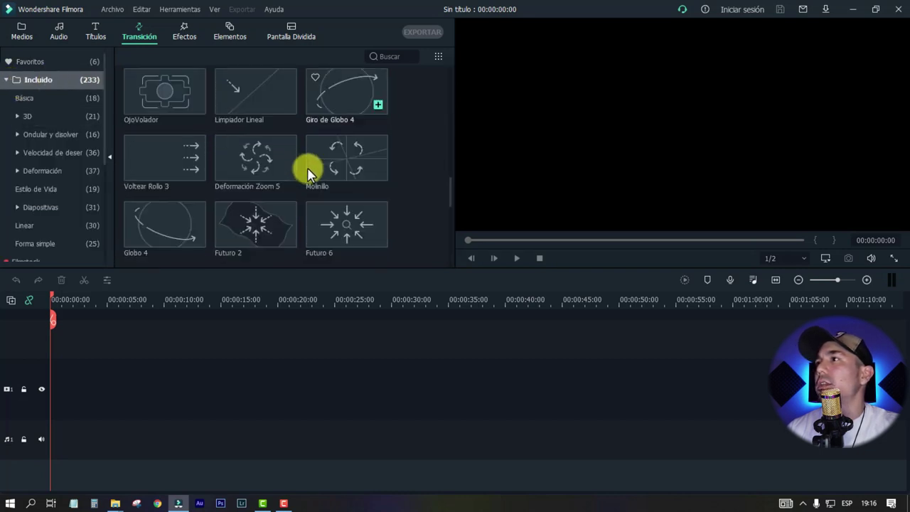
- Scroll through the Efectos library, then return to the Medios library
left_click(188, 35)
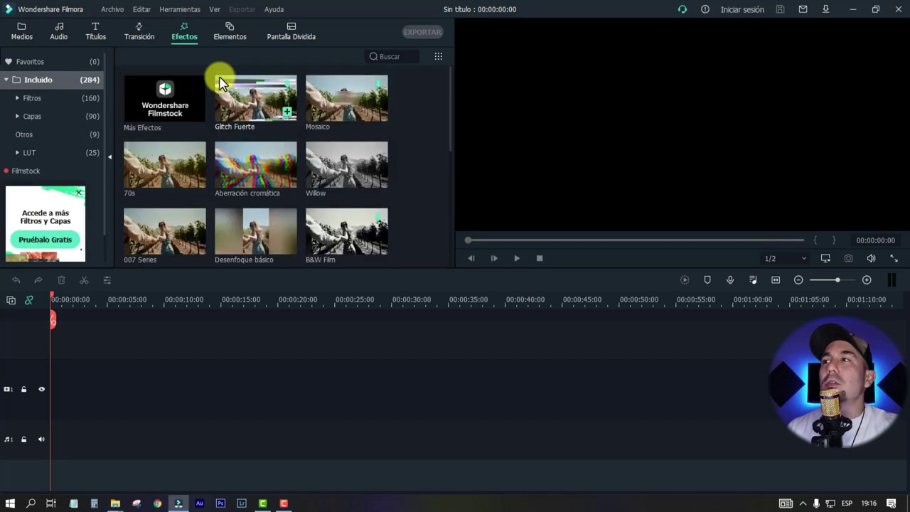
scroll(275, 180, "down", 2)
scroll(275, 180, "down", 3)
scroll(275, 179, "down", 3)
scroll(275, 179, "down", 3)
left_click(21, 31)
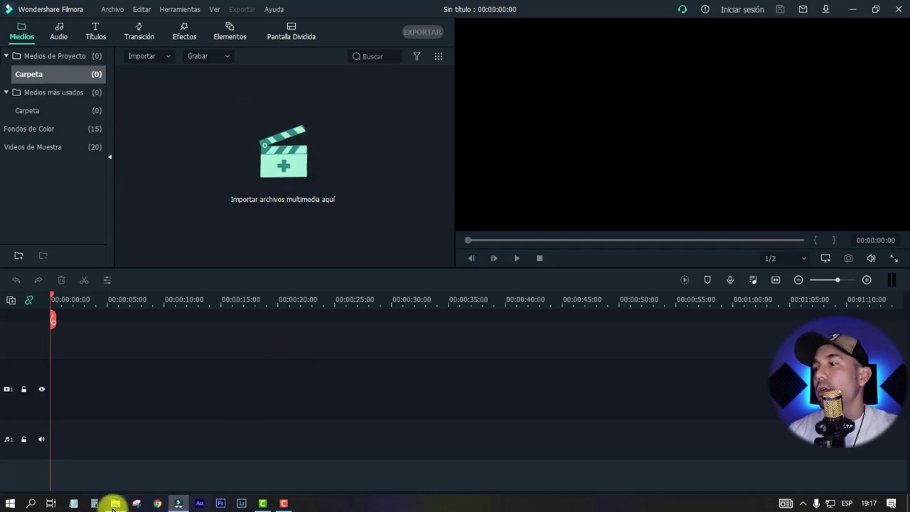
- Open the carnival clips folder in File Explorer and select all eight MP4 files
mouse_move(112, 508)
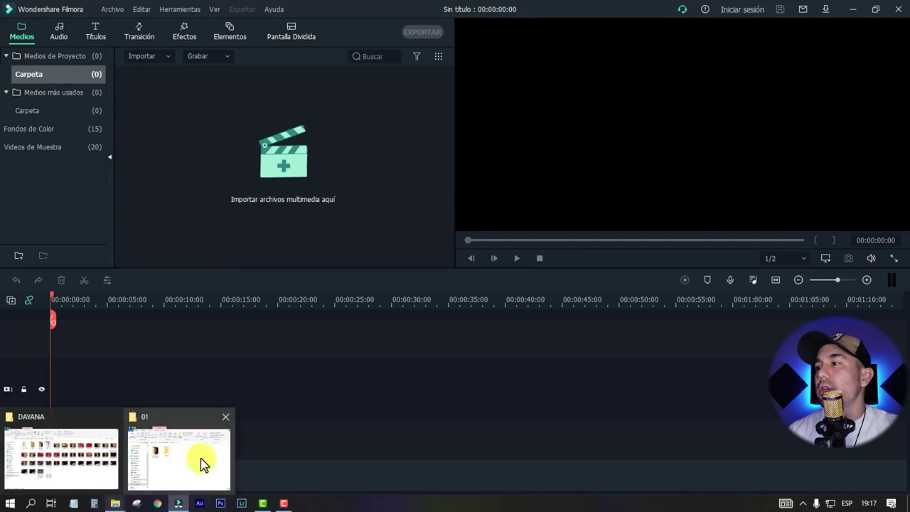
left_click(201, 464)
left_click_drag(577, 71, 671, 87)
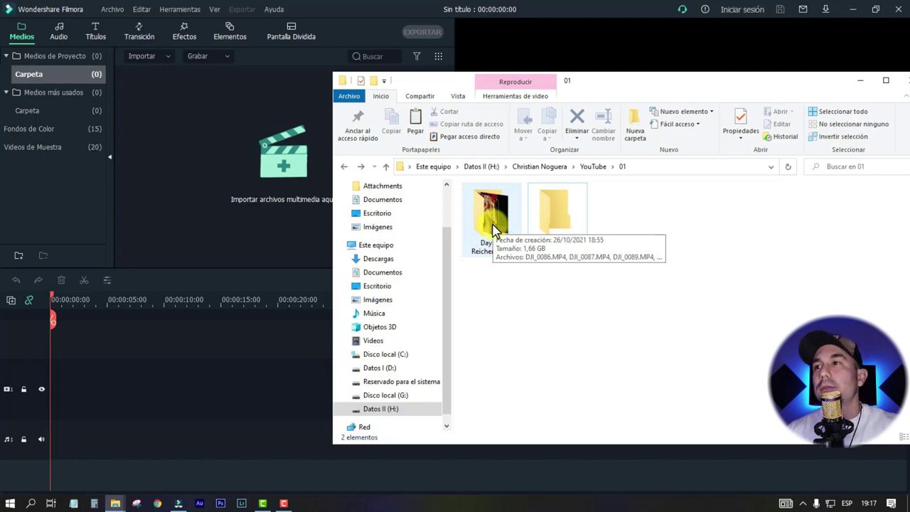
double_click(491, 220)
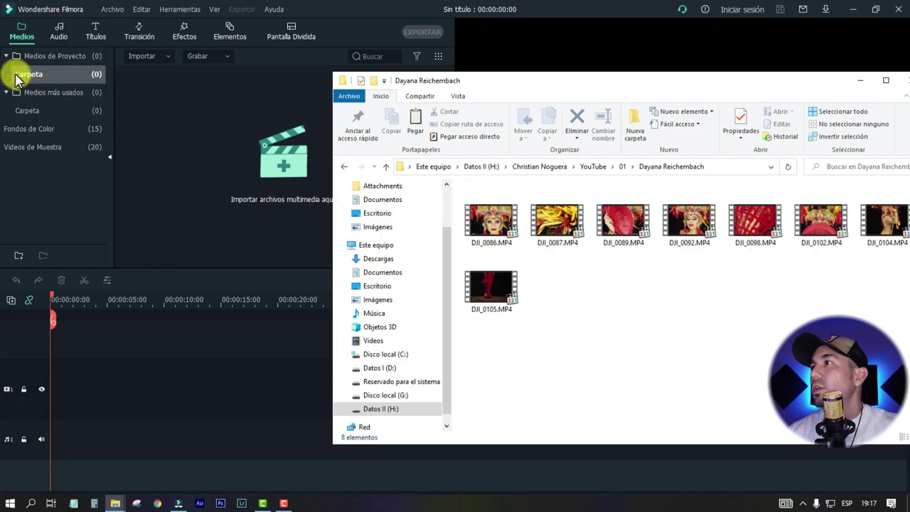
left_click(19, 77)
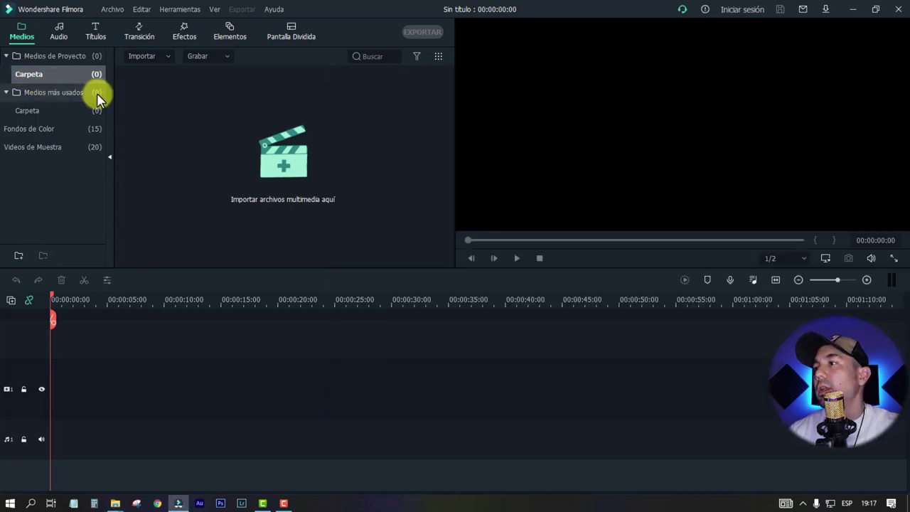
mouse_move(117, 501)
left_click(173, 465)
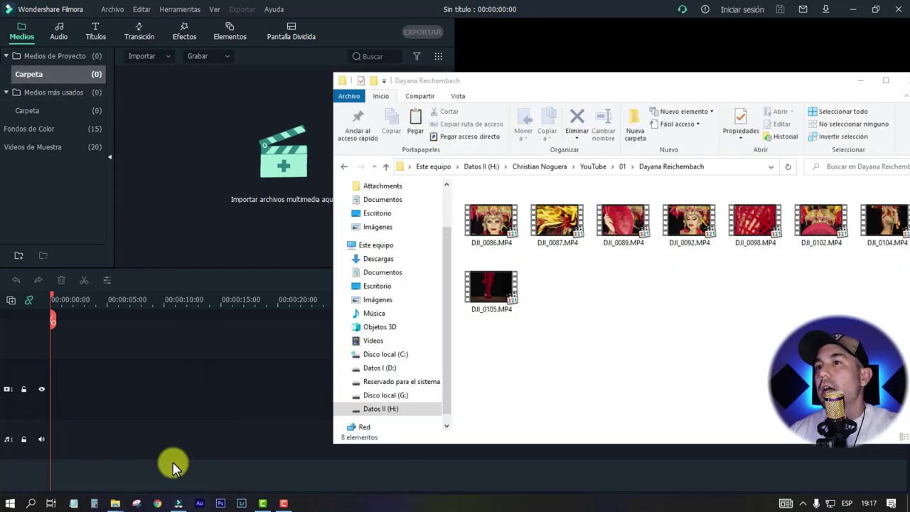
left_click(492, 221)
left_click(497, 283, "shift")
- Import the eight clips and preview DJI_0086, pausing around 00:00:19
left_click_drag(501, 226, 270, 157)
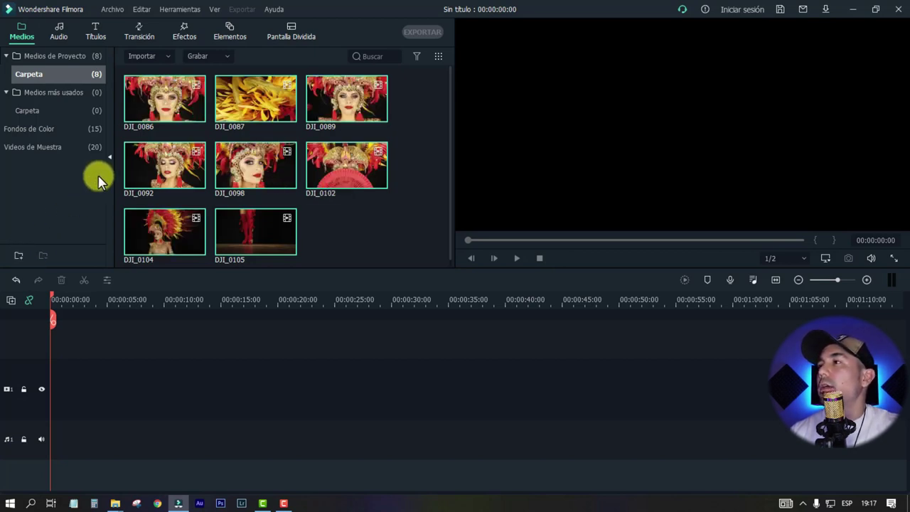
double_click(171, 114)
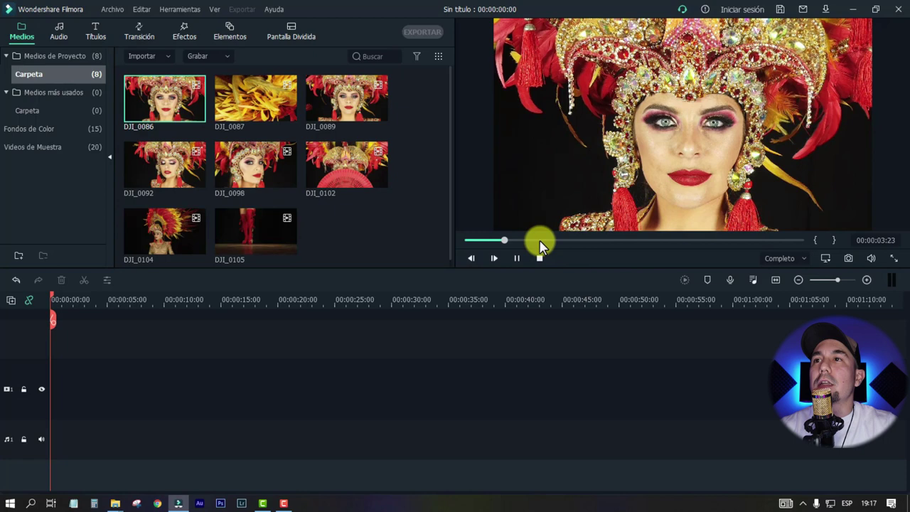
mouse_move(540, 244)
left_mouse_down()
mouse_move(627, 243)
mouse_move(589, 243)
left_mouse_up()
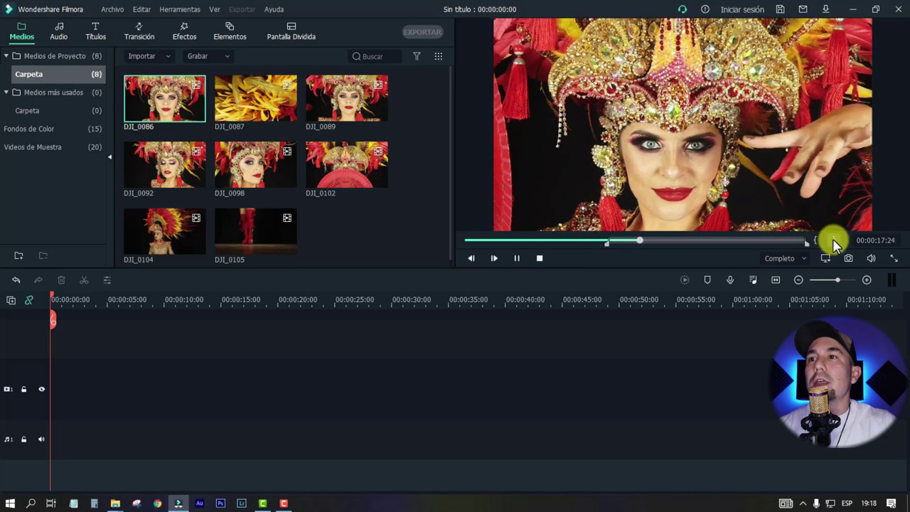
left_click(649, 240)
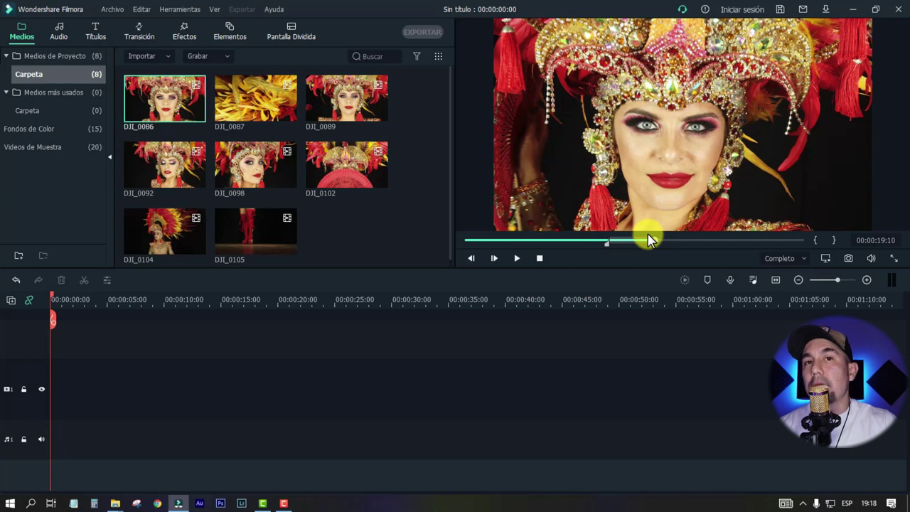
mouse_move(194, 116)
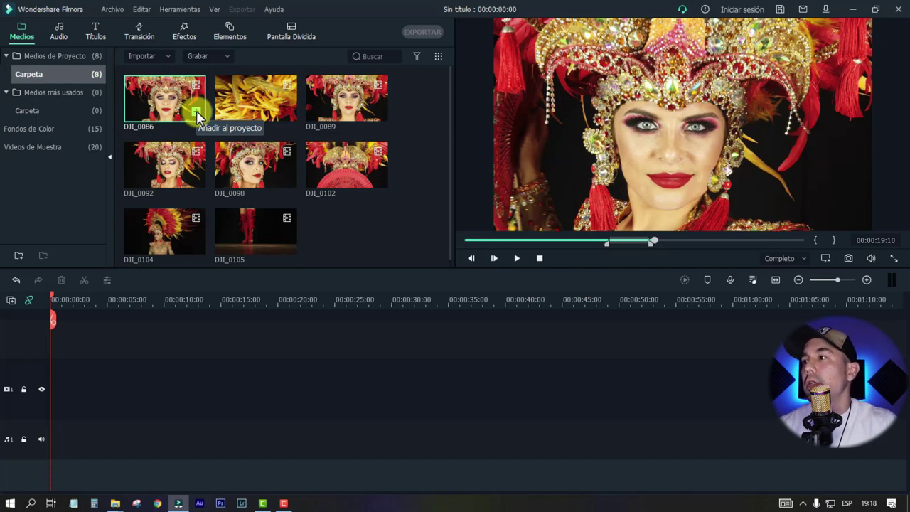
- Add DJI_0086 to the timeline keeping 1920x1080 25fps project settings, then play it from the start
left_click(197, 117)
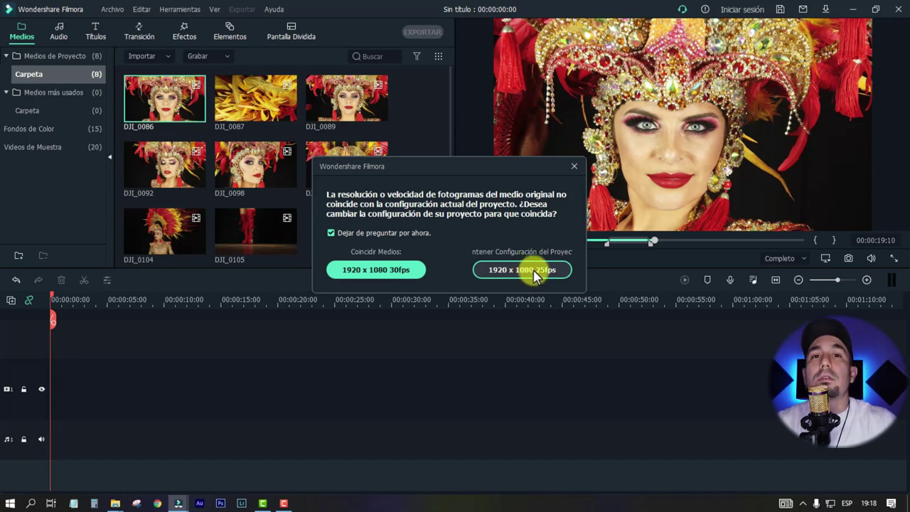
left_click(535, 274)
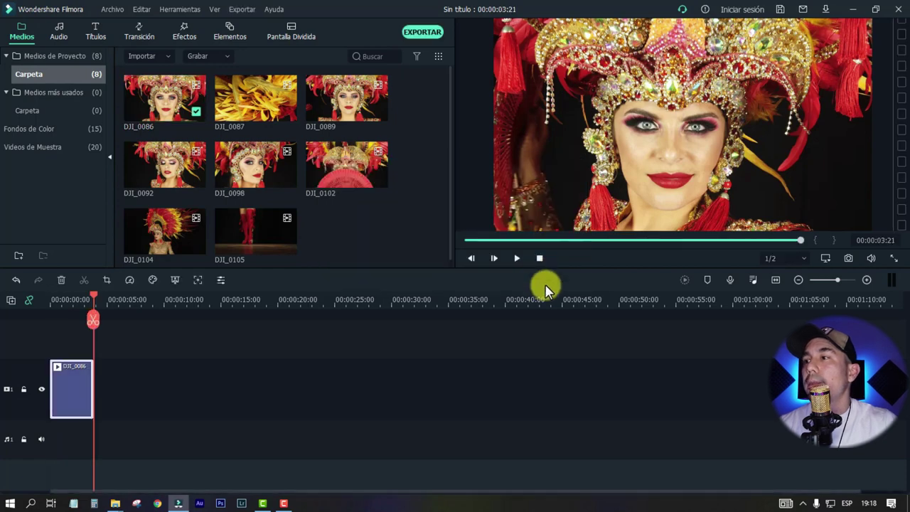
left_click(57, 299)
key("space")
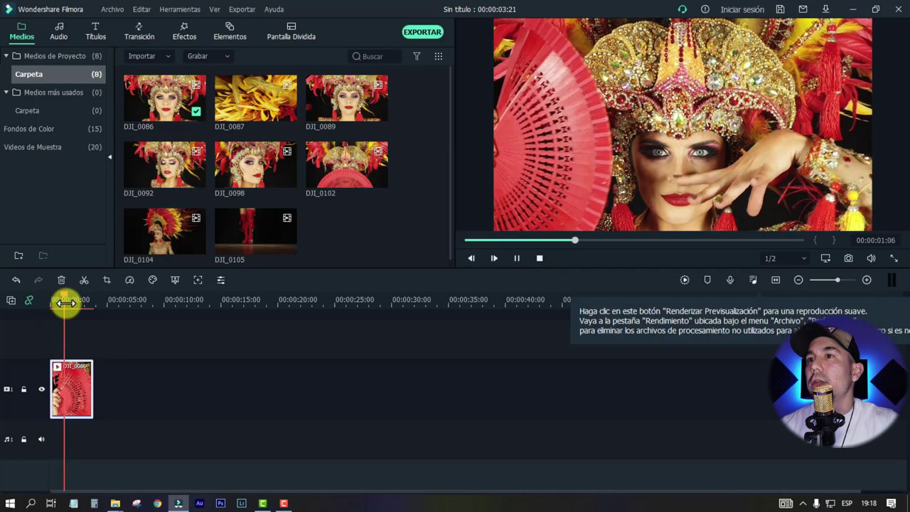
key("space")
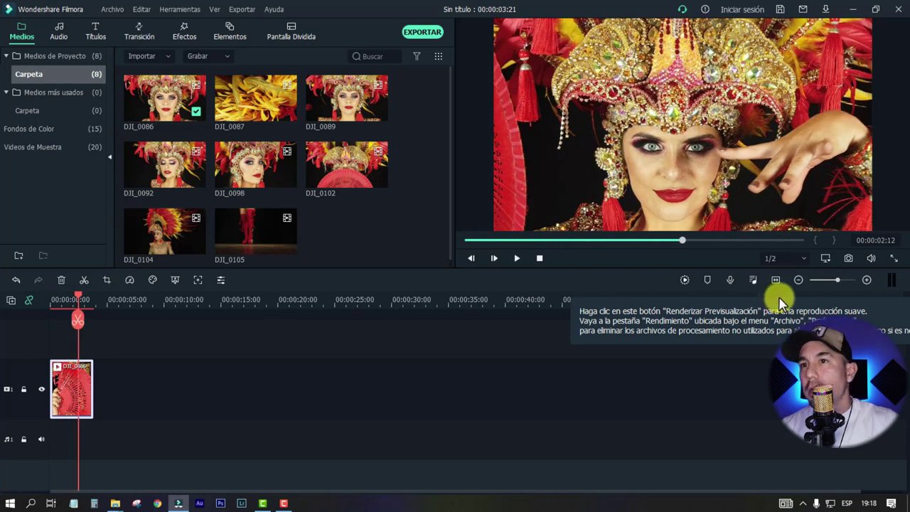
- Keep the preview quality at 1/2 and browse the audio library
left_click(803, 257)
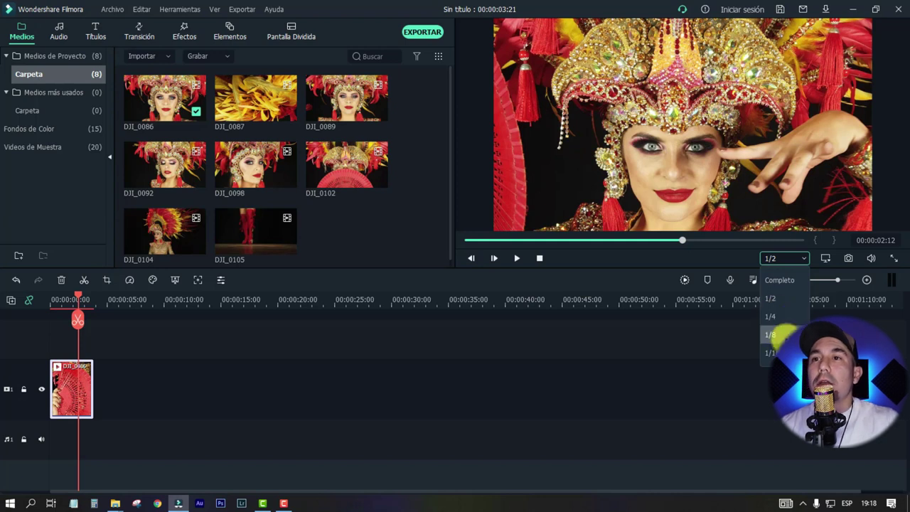
left_click(778, 299)
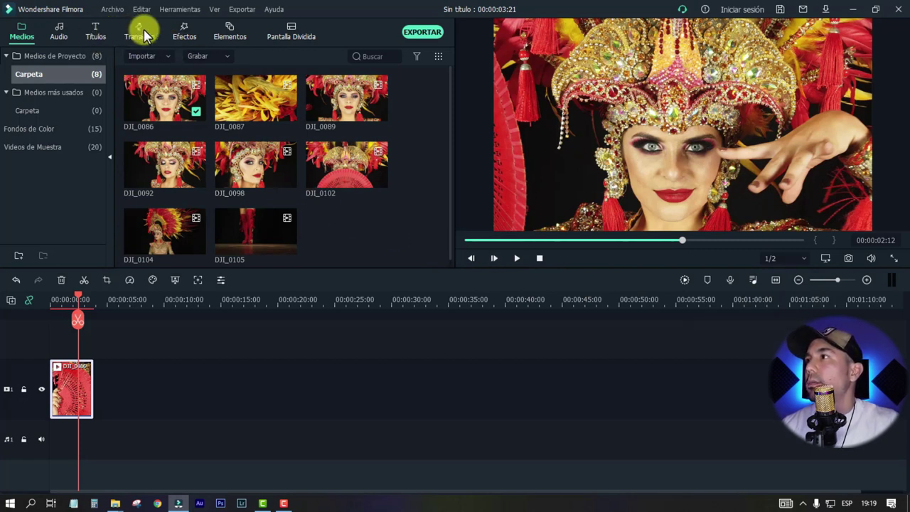
left_click(59, 32)
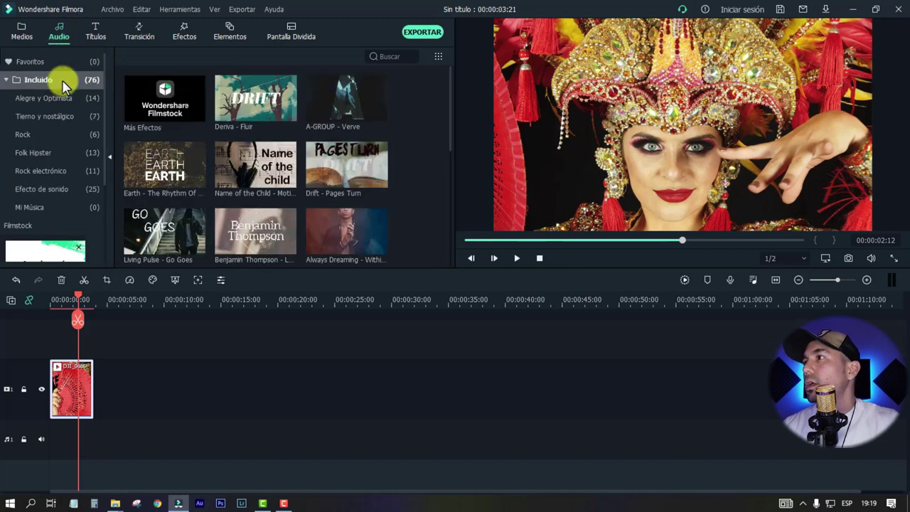
scroll(196, 113, "down", 3)
scroll(196, 114, "down", 2)
- Preview the Deriva - Fluir song and raise the system volume to 62
scroll(196, 114, "up", 5)
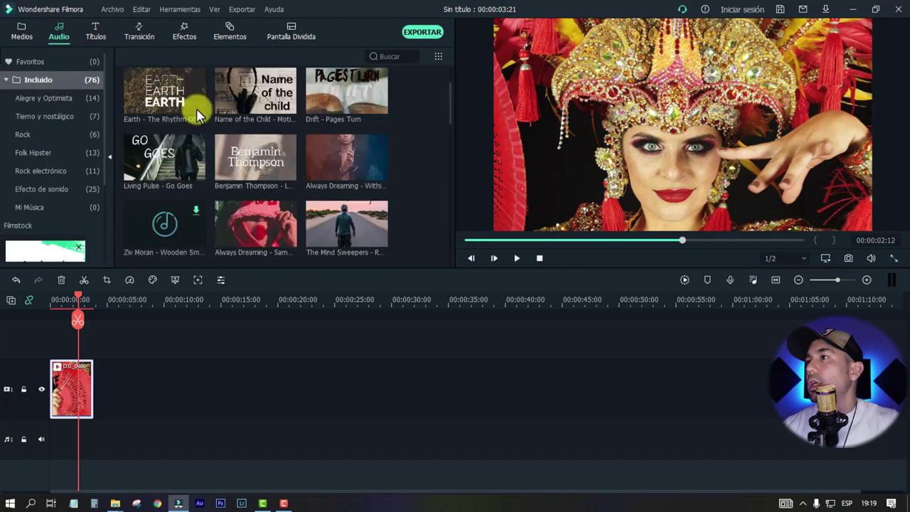
scroll(196, 108, "up", 2)
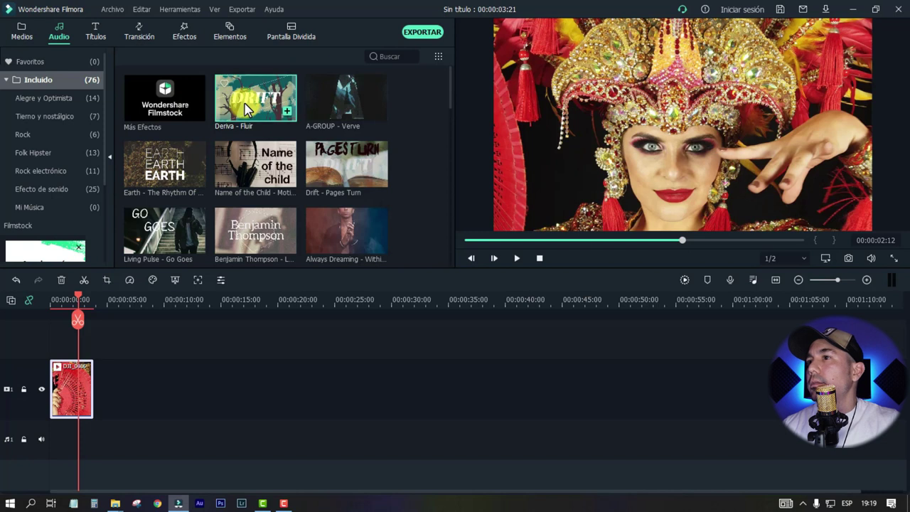
double_click(246, 110)
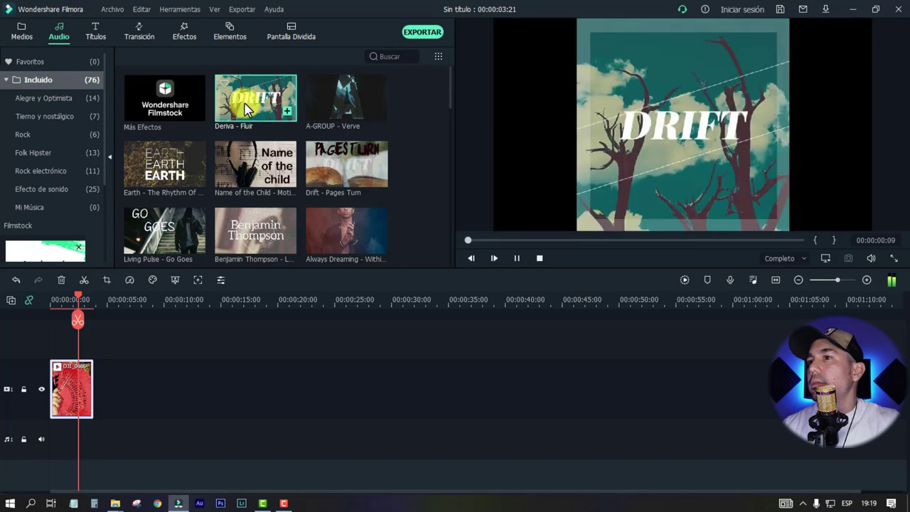
left_click(802, 503)
left_click(801, 462)
left_click_drag(803, 479, 824, 480)
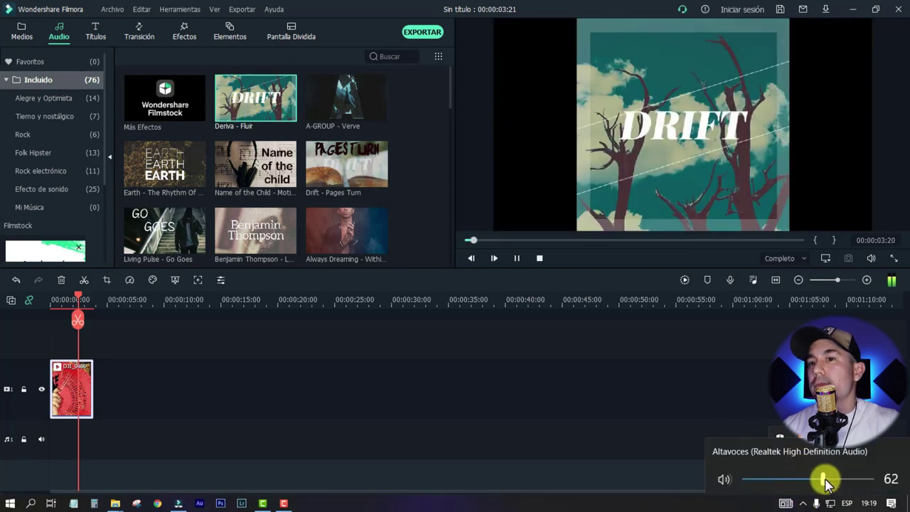
- Audition Name of the Child, Drift - Pages Turn and Always Dreaming songs
double_click(257, 173)
scroll(334, 234, "down", 3)
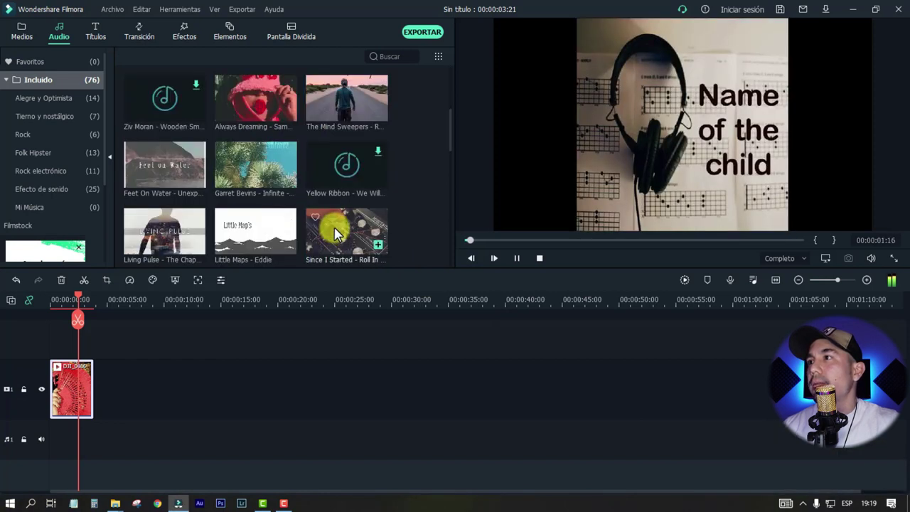
scroll(336, 234, "up", 3)
left_click(347, 168)
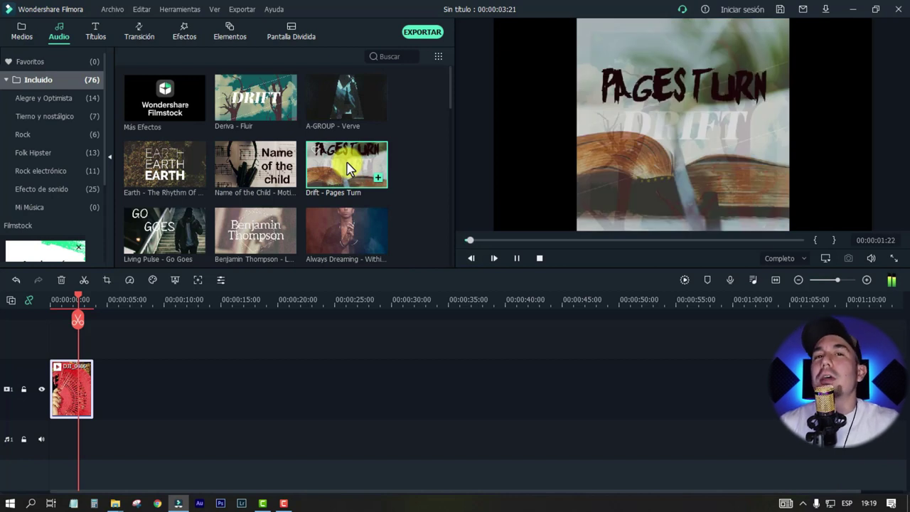
left_click(351, 234)
scroll(351, 235, "down", 3)
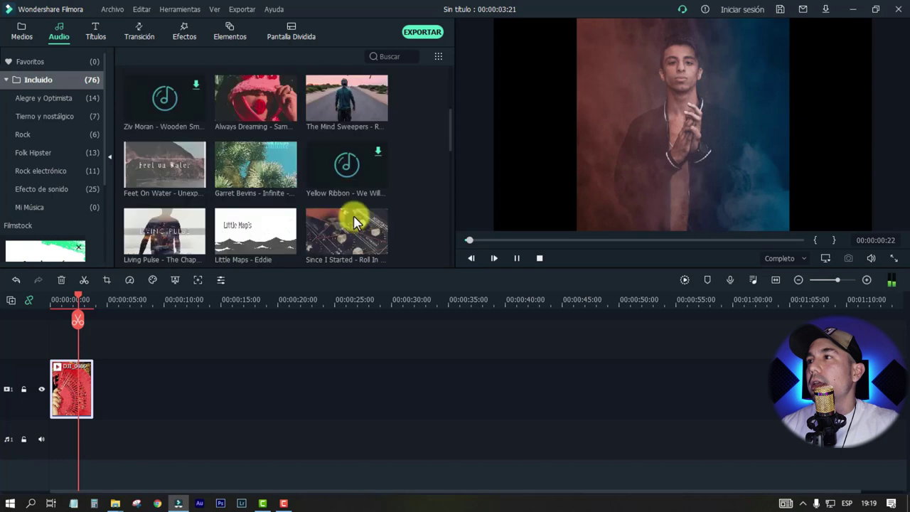
left_click(268, 106)
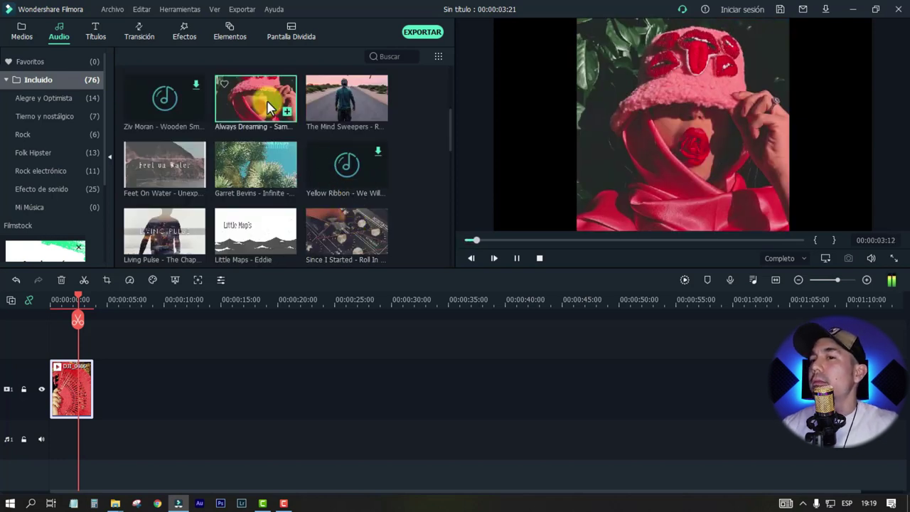
- Lower the system volume, replay Always Dreaming, and place it on the audio track at 0:00
left_click(802, 502)
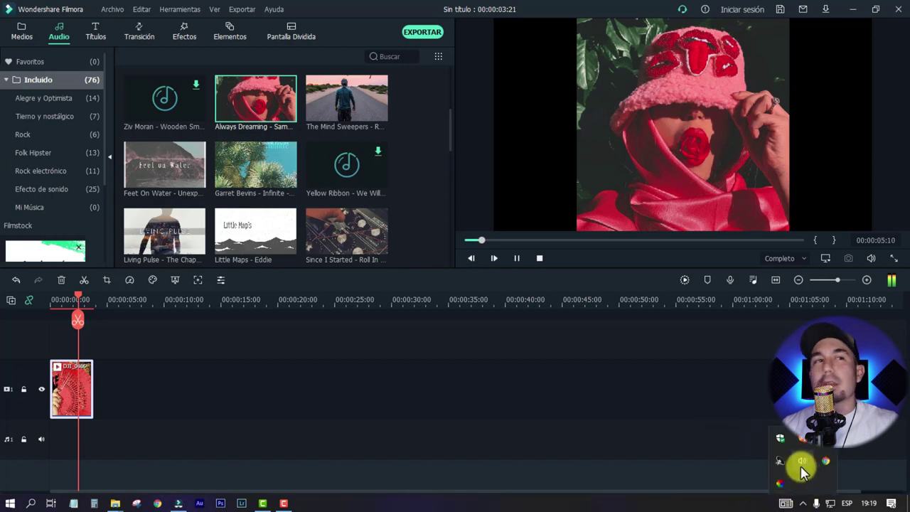
left_click(802, 461)
left_click_drag(800, 477, 797, 480)
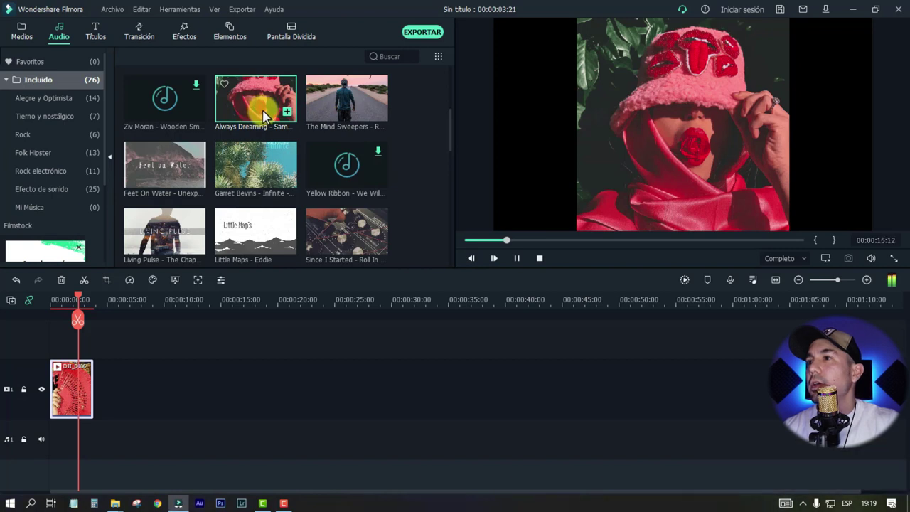
left_click(471, 239)
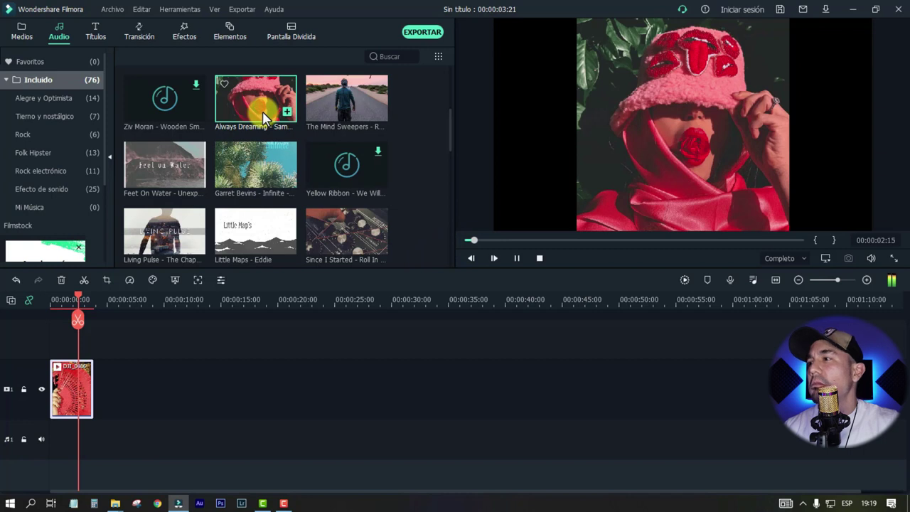
left_click_drag(264, 116, 22, 439)
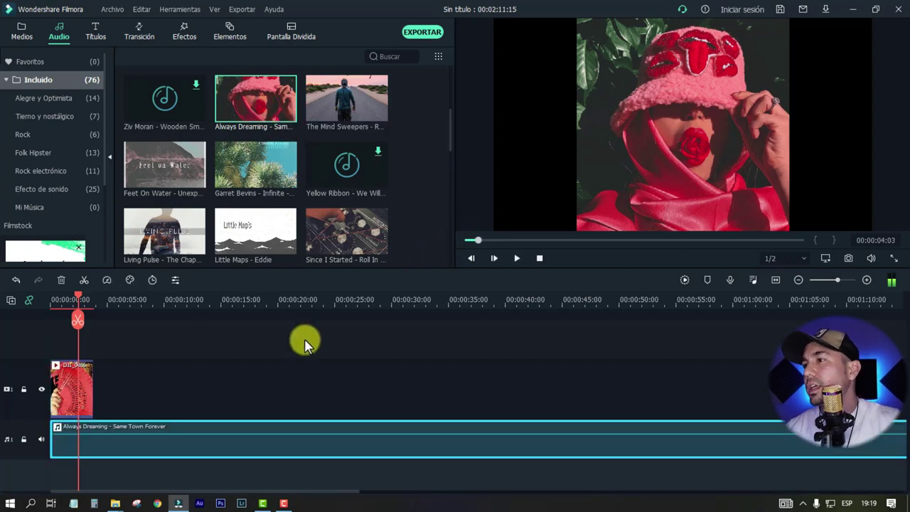
- Zoom the timeline, enlarge the audio track, unlock it, and select the DJI_0086 clip
mouse_move(335, 302)
left_mouse_down()
mouse_move(152, 300)
mouse_move(205, 299)
left_mouse_up()
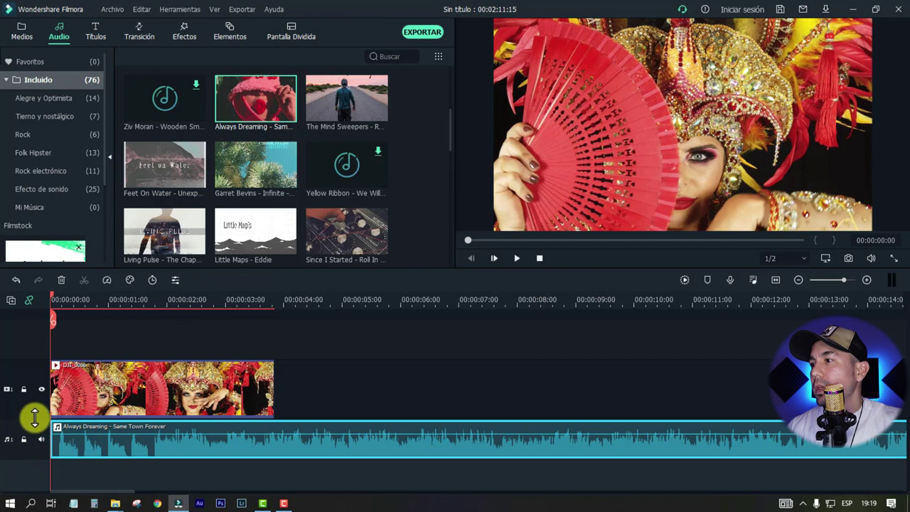
left_click_drag(34, 419, 34, 389)
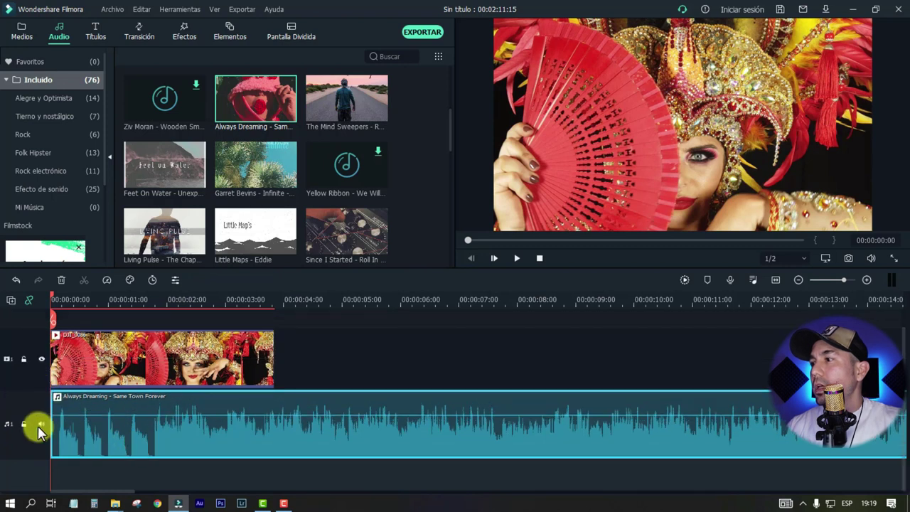
left_click(122, 299)
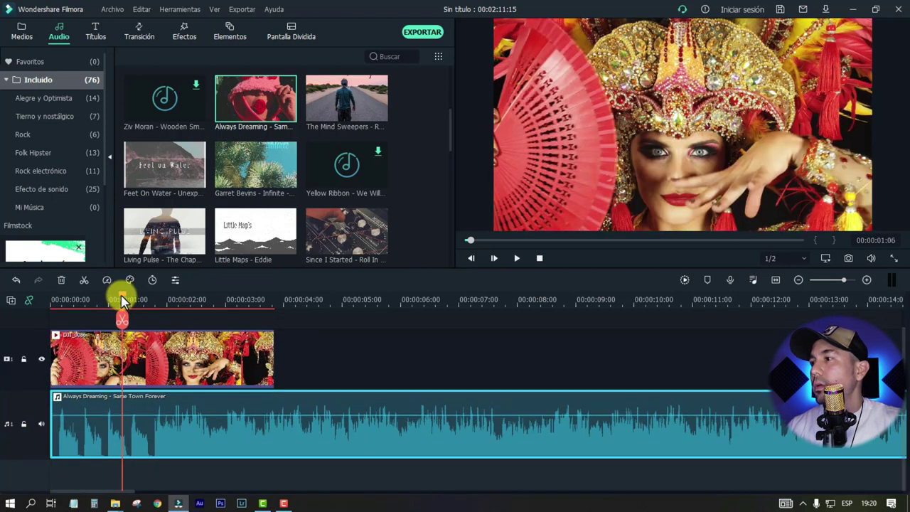
left_click_drag(122, 300, 91, 300)
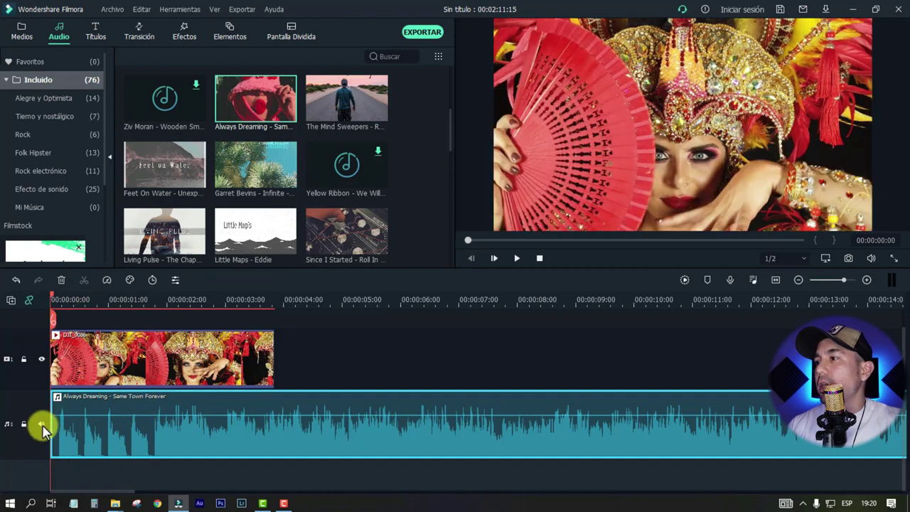
left_click(24, 425)
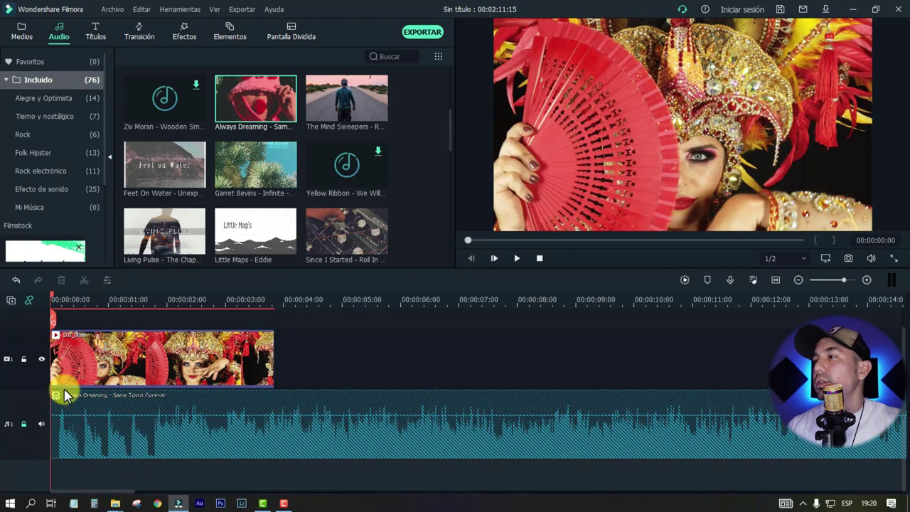
left_click(24, 425)
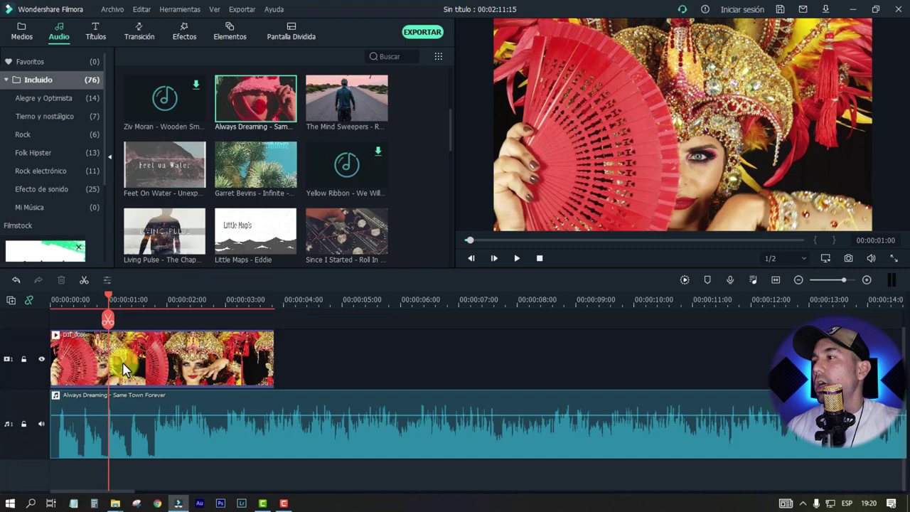
left_click(114, 366)
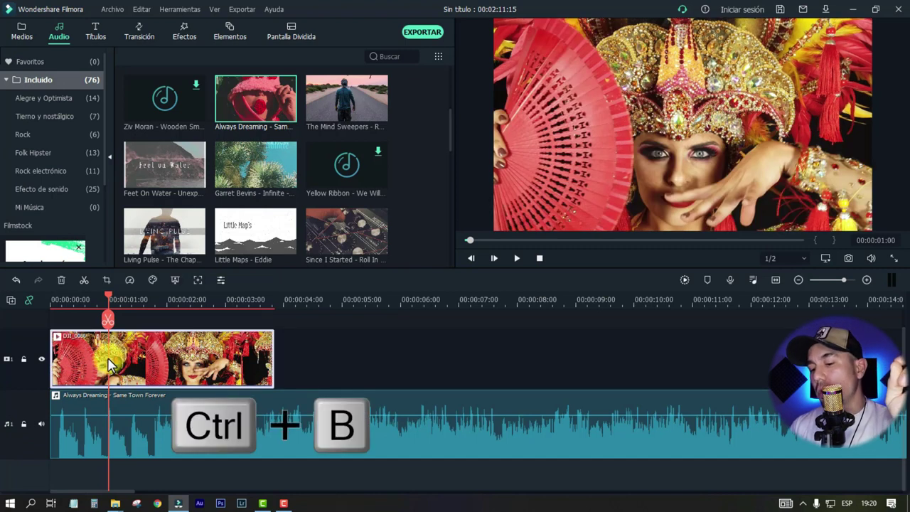
- Try splitting the video (undone) and music clips, then relock the music track and reset the playhead
key("ctrl+b")
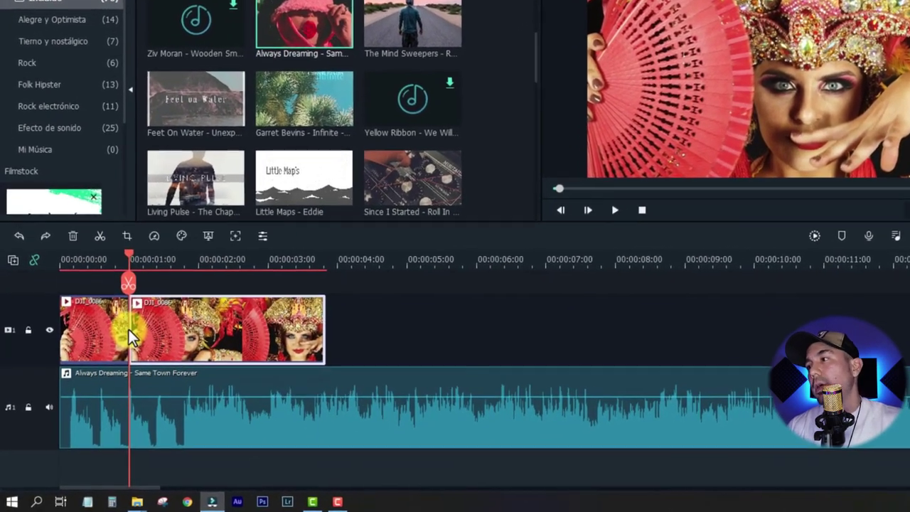
key("ctrl+z")
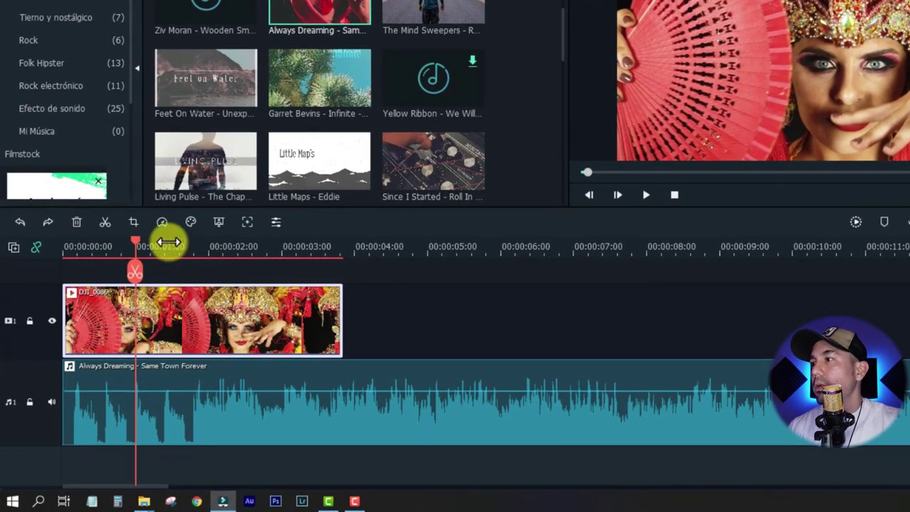
left_click(130, 402)
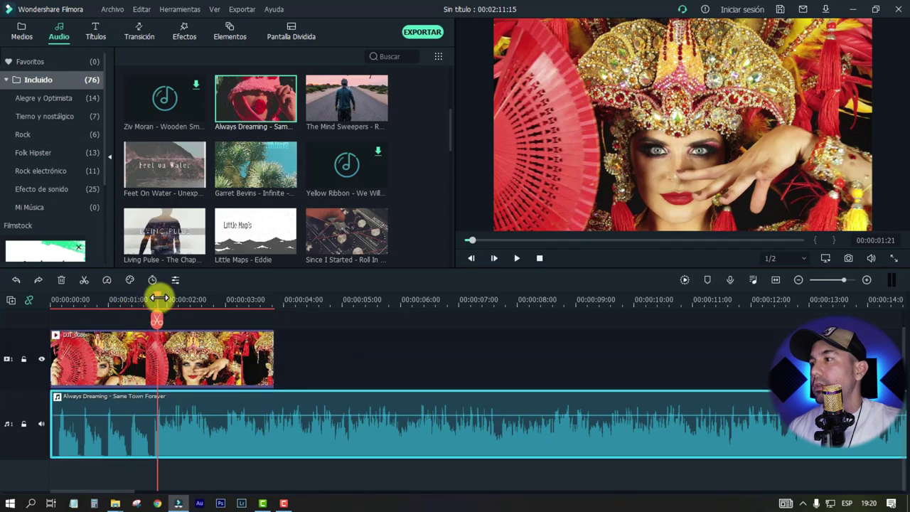
left_click(157, 319)
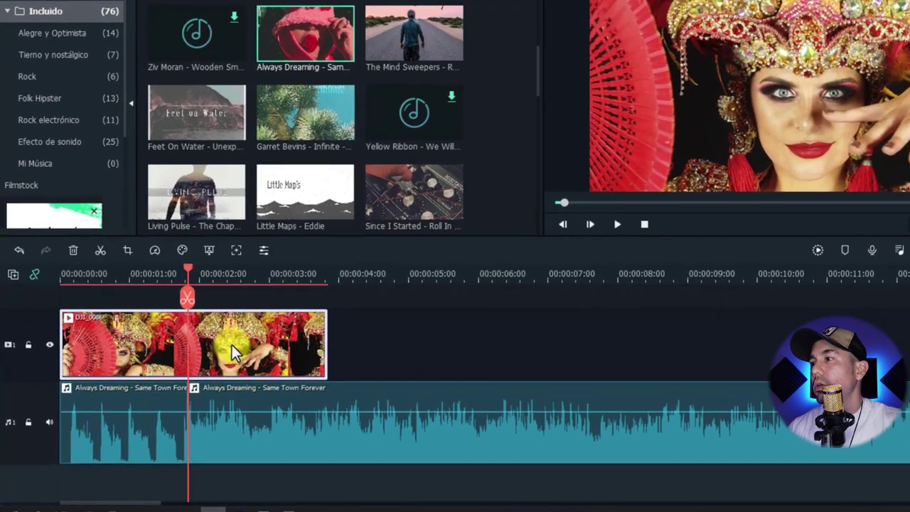
left_click(235, 402)
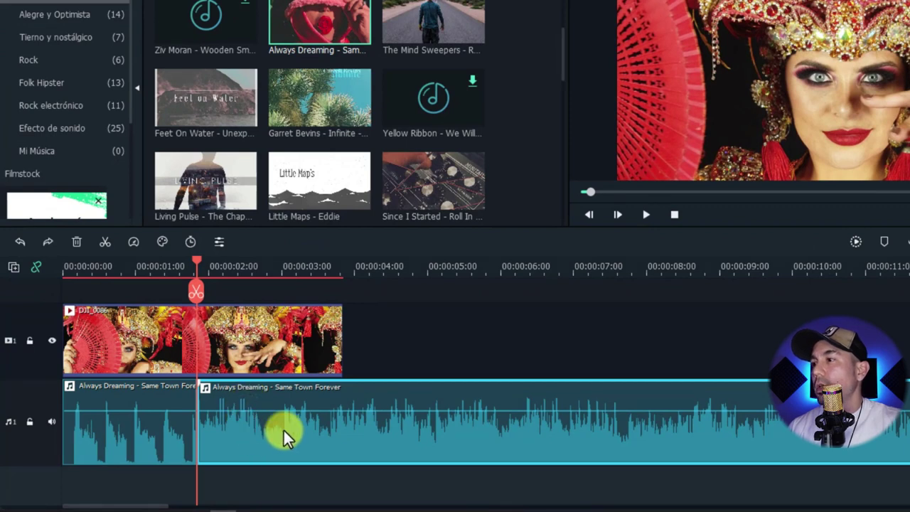
left_click(226, 276)
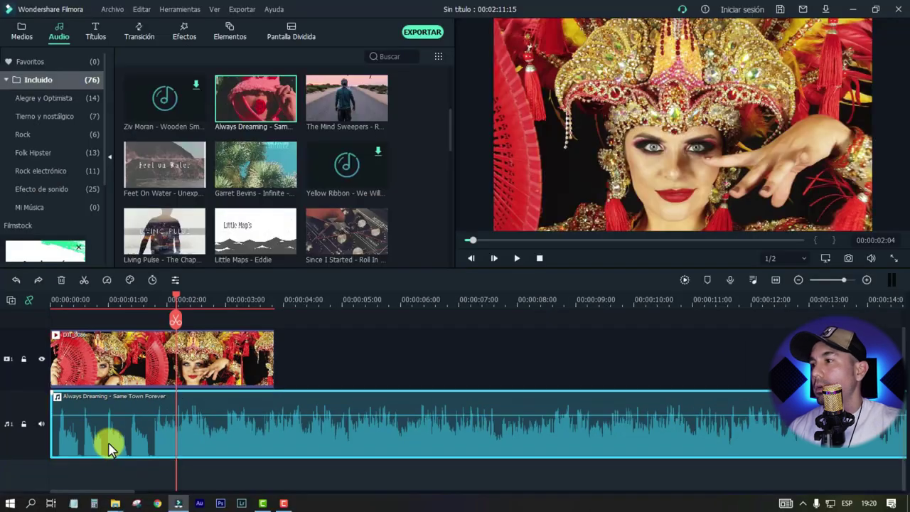
left_click(23, 423)
mouse_move(177, 294)
left_mouse_down()
mouse_move(79, 304)
mouse_move(158, 304)
mouse_move(79, 306)
left_mouse_up()
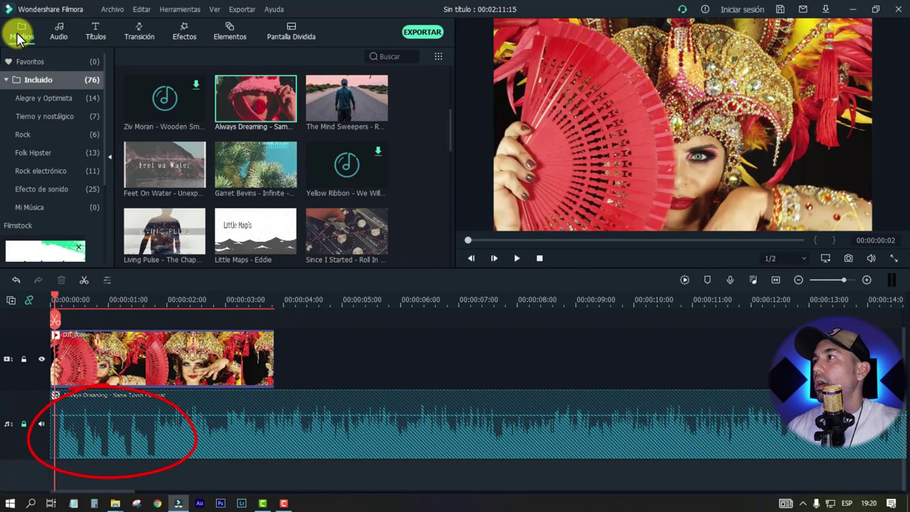
- Trim DJI_0086's end to 00:00:00:14, then preview DJI_0105 in the viewer
left_click(21, 32)
mouse_move(126, 304)
left_mouse_down()
mouse_move(177, 304)
mouse_move(45, 304)
mouse_move(101, 304)
left_mouse_up()
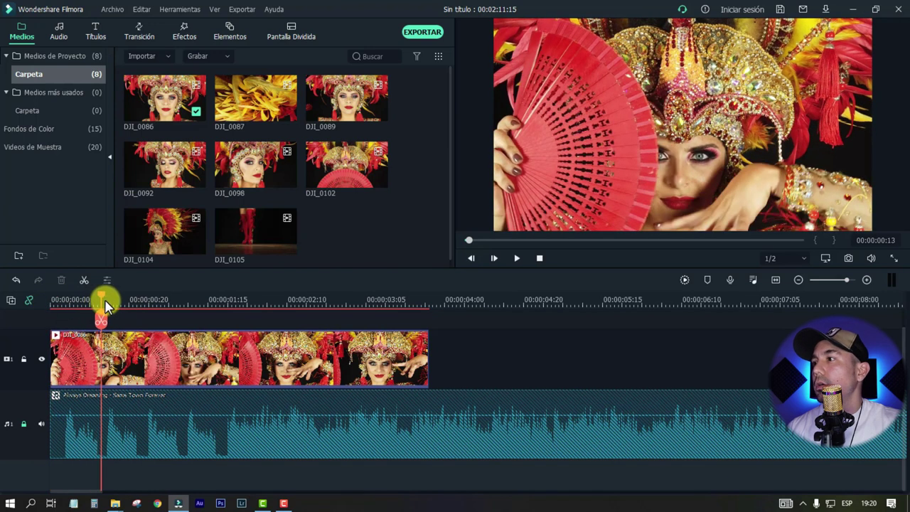
left_click(290, 366)
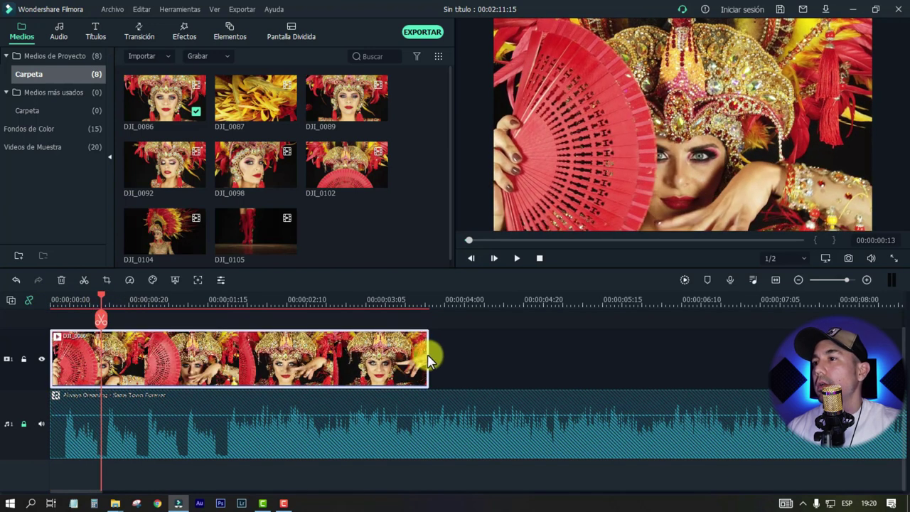
left_click_drag(427, 355, 114, 358)
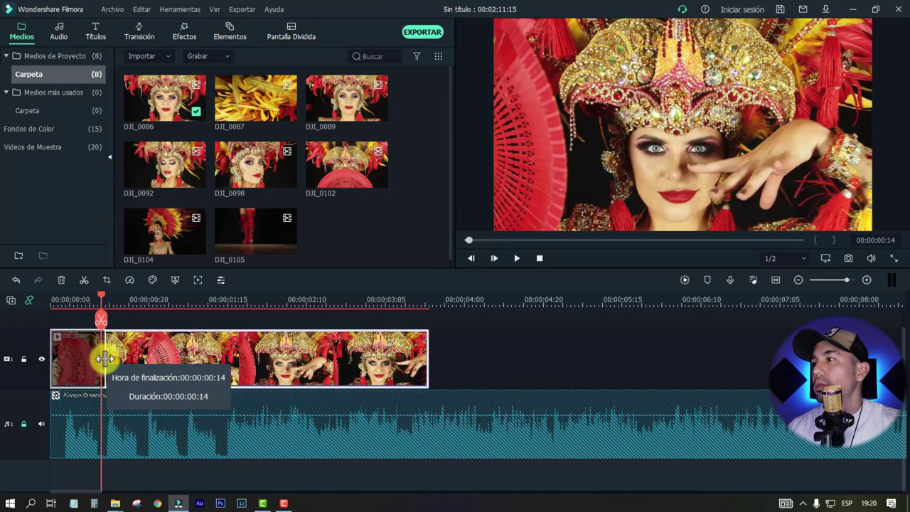
left_click_drag(114, 358, 101, 359)
double_click(241, 236)
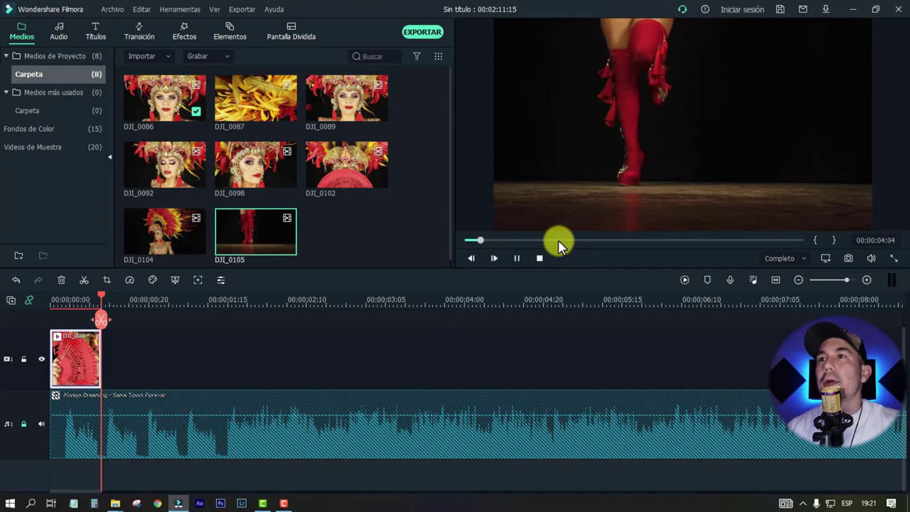
- Skim the DJI_0105 preview forward to around 00:01:37 for the red-boots moment
left_click_drag(558, 244, 668, 245)
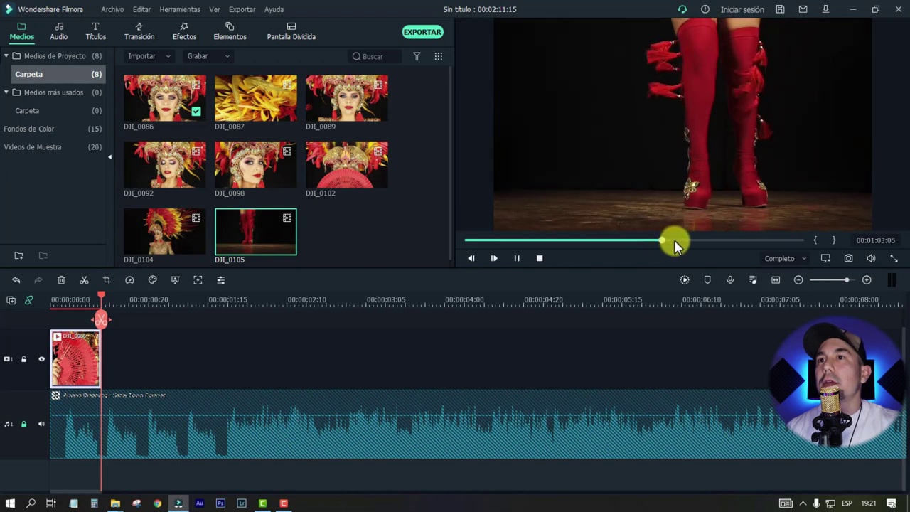
left_click_drag(668, 245, 767, 245)
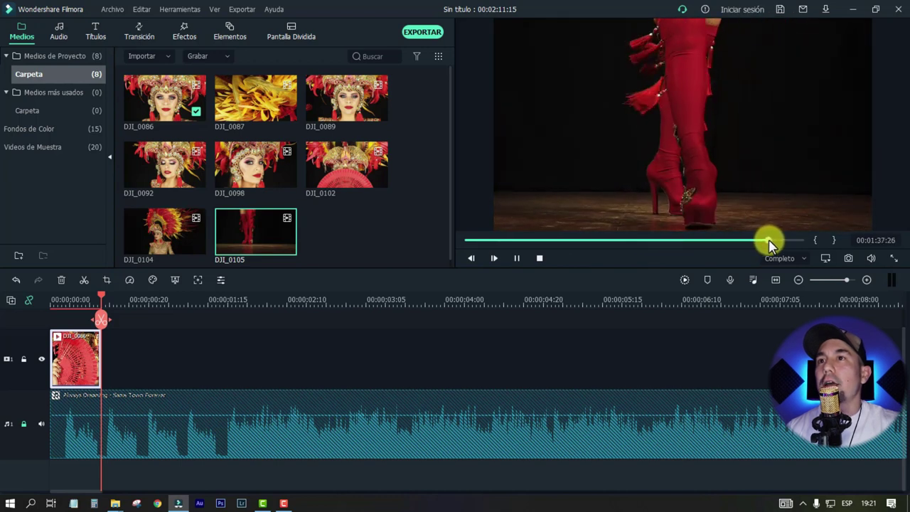
left_click(761, 241)
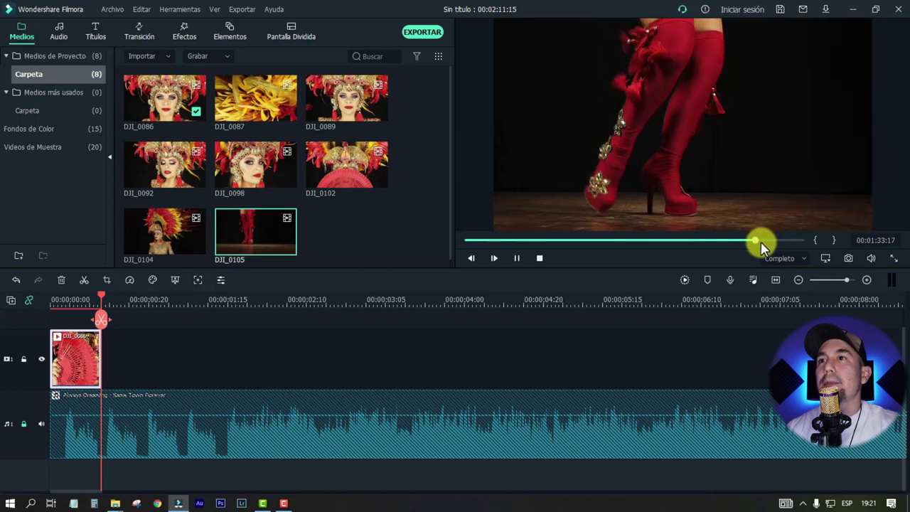
left_click_drag(761, 241, 769, 243)
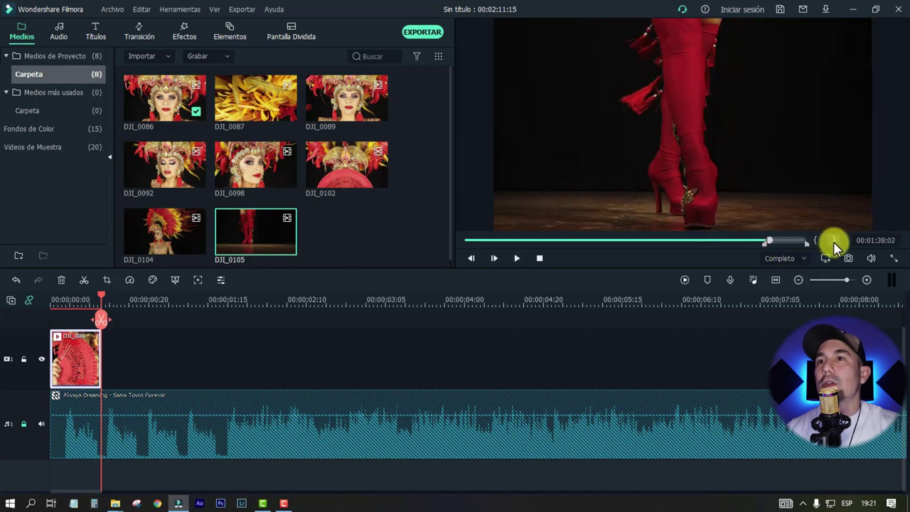
- Place DJI_0105 on the video track after DJI_0086 and move the playhead into it
mouse_move(262, 257)
left_click_drag(171, 341, 155, 357)
left_click(173, 296)
mouse_move(173, 296)
left_mouse_down()
mouse_move(232, 300)
mouse_move(204, 313)
mouse_move(274, 312)
left_mouse_up()
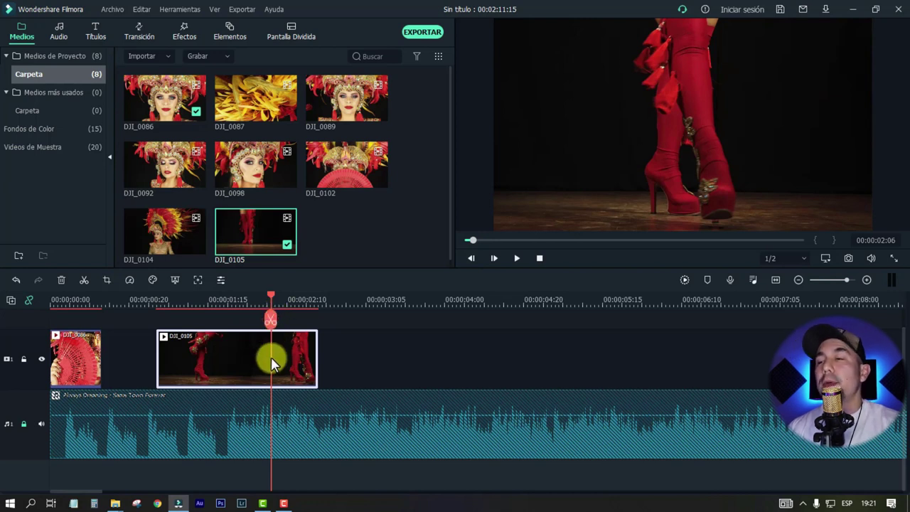
- Split DJI_0105 twice and delete its right piece, short left piece and the preceding gap
key("ctrl+b")
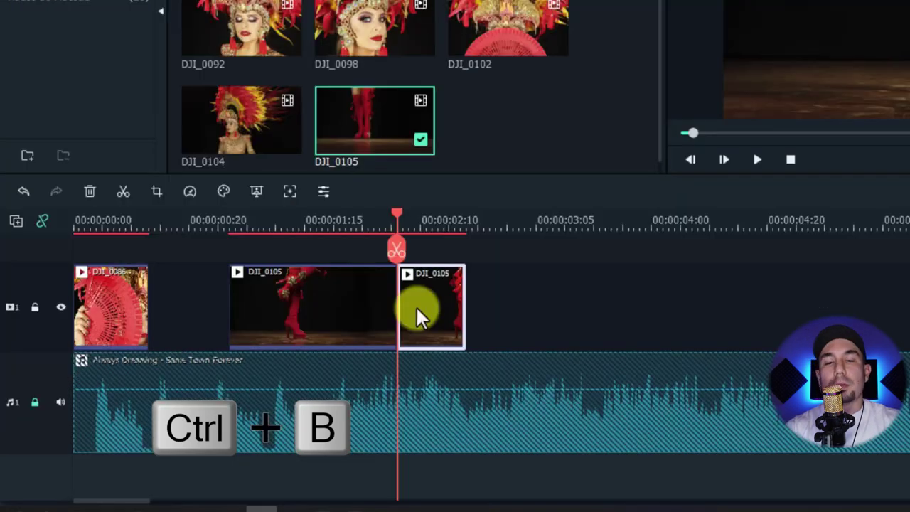
key("Delete")
left_click_drag(271, 216, 301, 217)
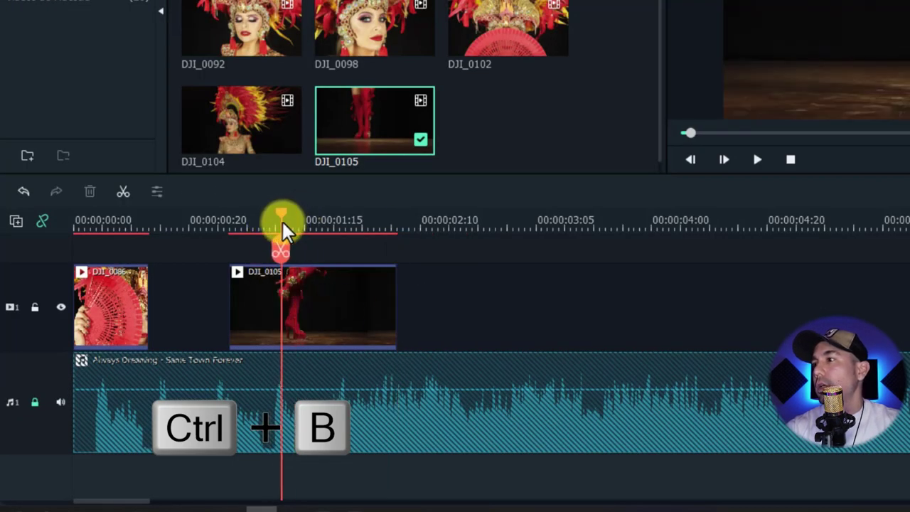
left_click(303, 311)
key("ctrl+b")
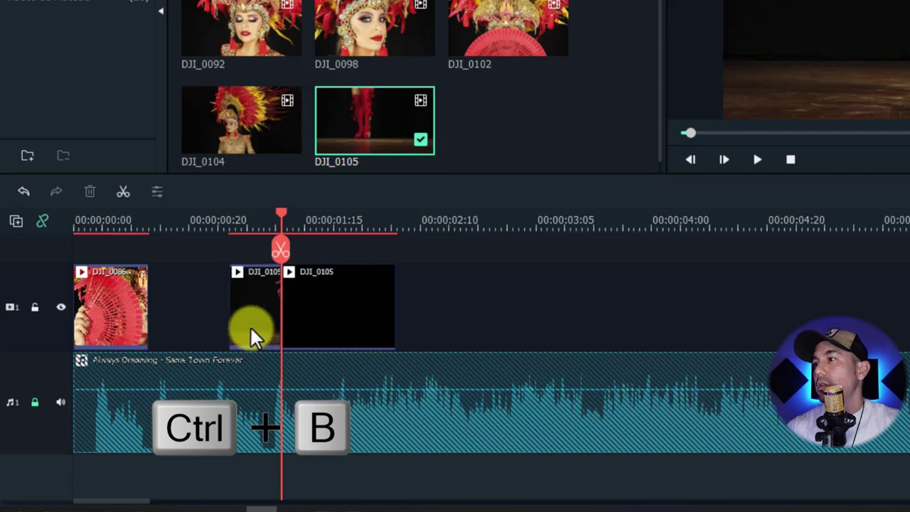
left_click(250, 326)
key("Delete")
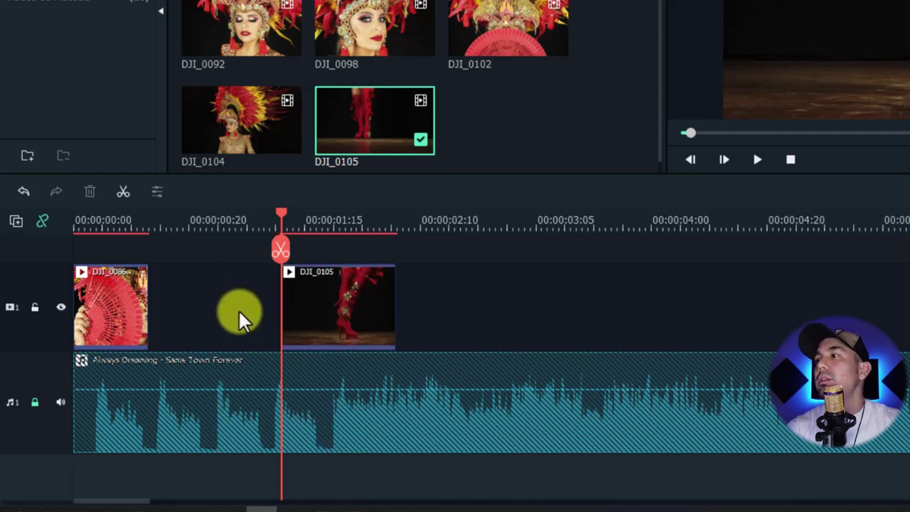
left_click(238, 318)
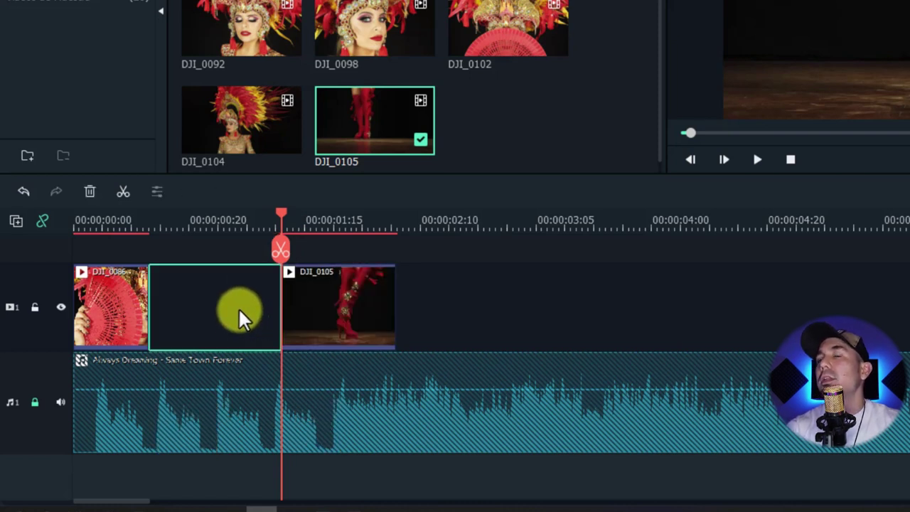
key("Delete")
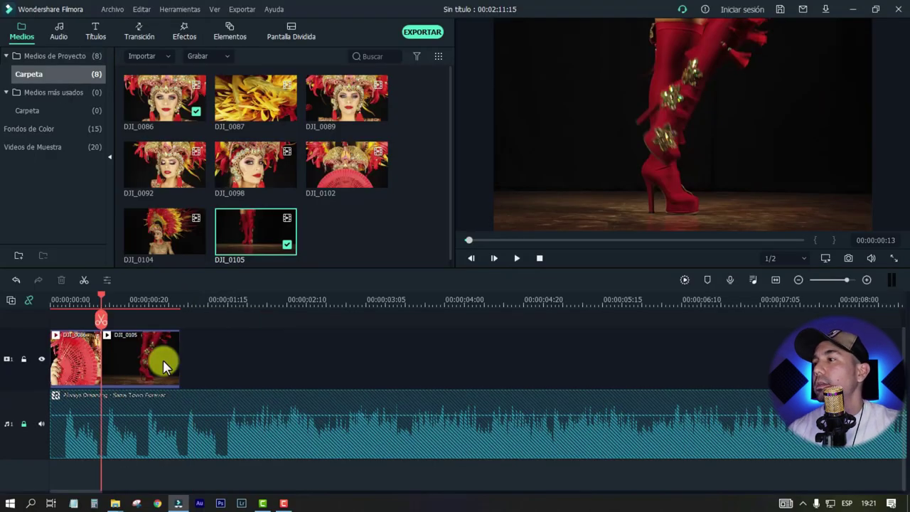
- Trim DJI_0105 to end at 00:00:01:00, then preview DJI_0104
mouse_move(101, 300)
left_mouse_down()
mouse_move(135, 307)
mouse_move(127, 328)
left_mouse_up()
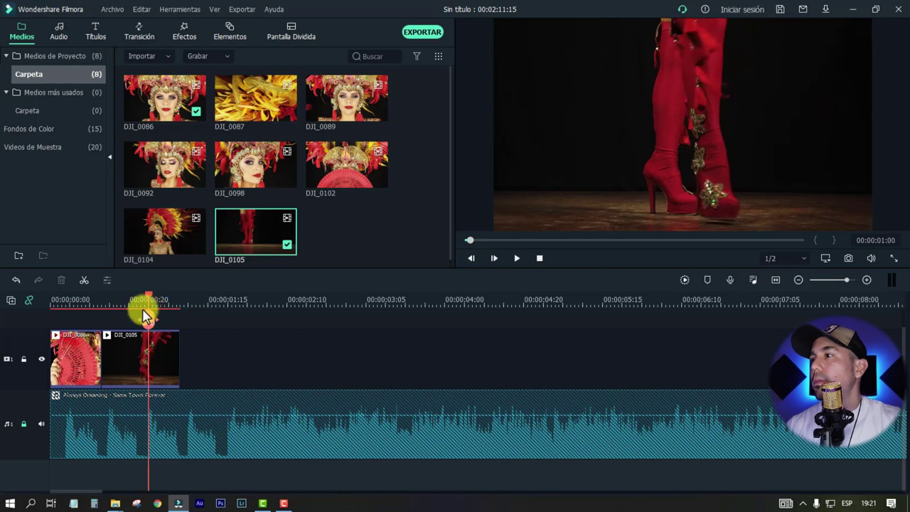
left_click(104, 361)
left_click_drag(103, 359, 143, 359)
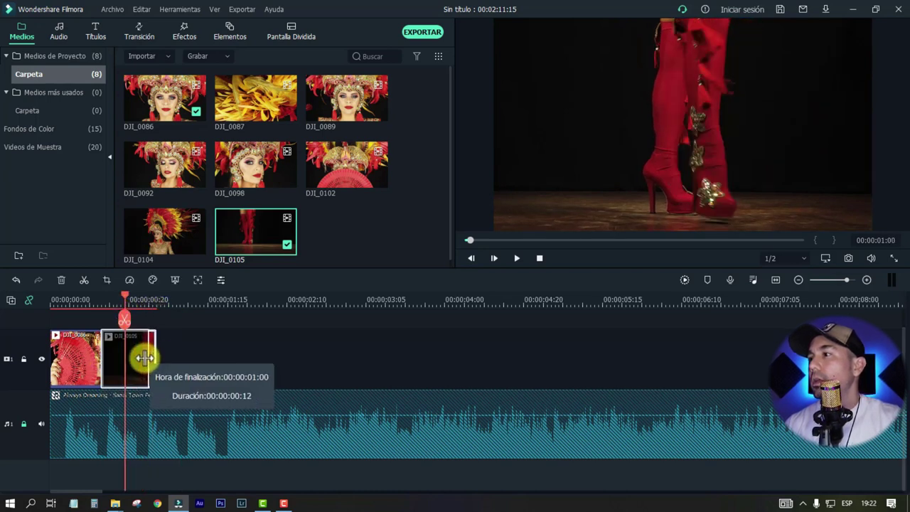
double_click(174, 241)
- Mark a DJI_0104 excerpt in the preview from about 00:01:09 to 00:01:15
left_click(604, 241)
left_click_drag(604, 242, 553, 242)
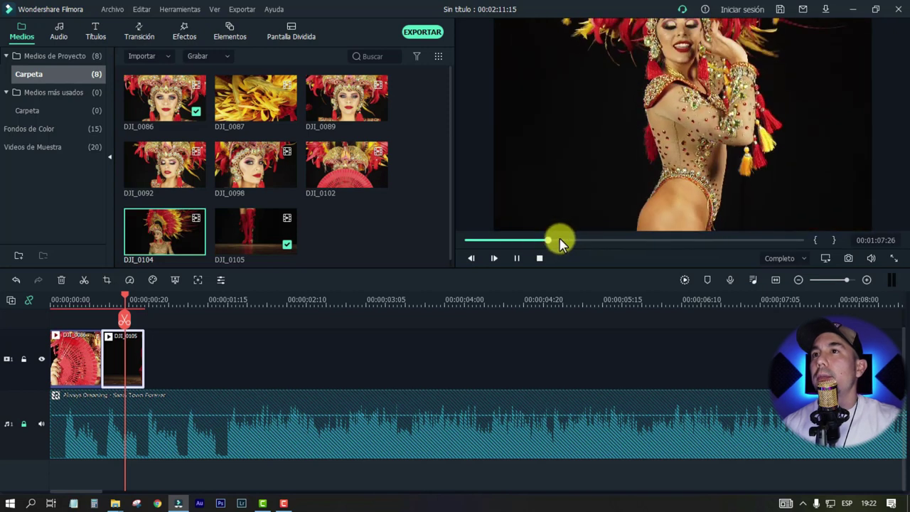
key("space")
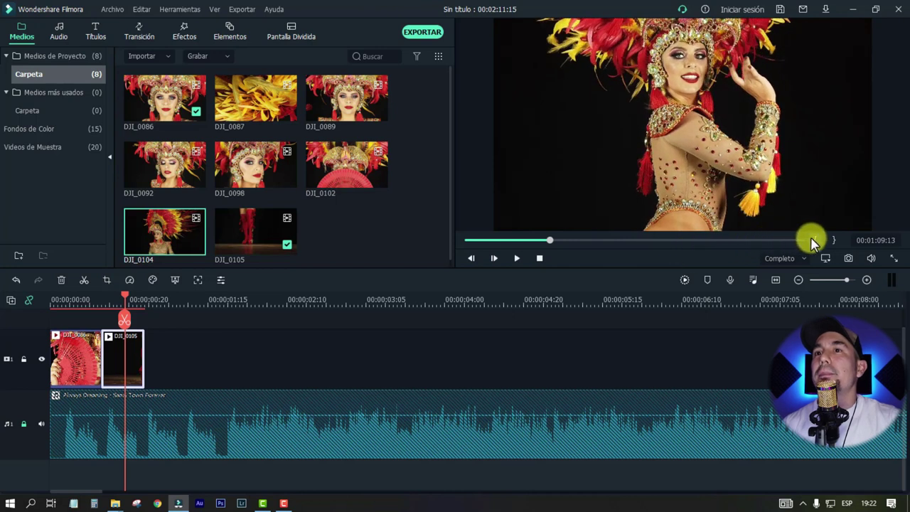
left_click(815, 241)
left_click_drag(556, 242, 560, 245)
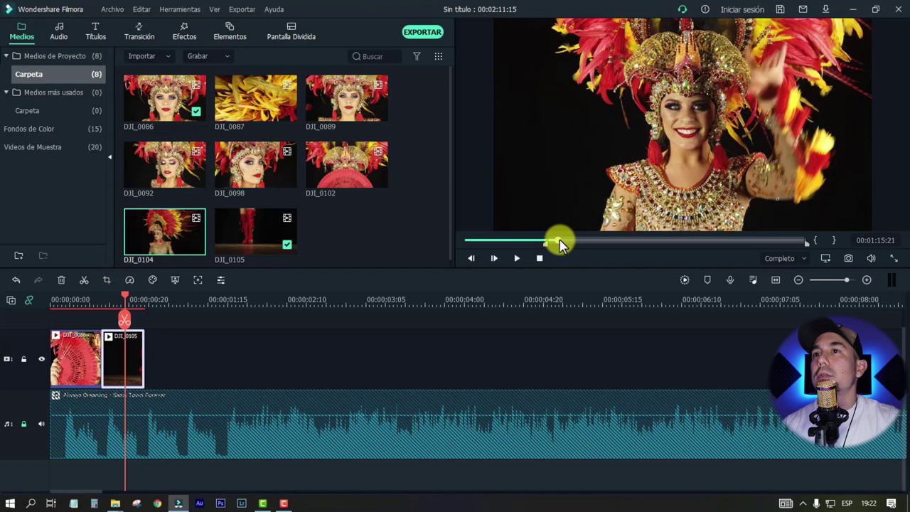
left_click(832, 240)
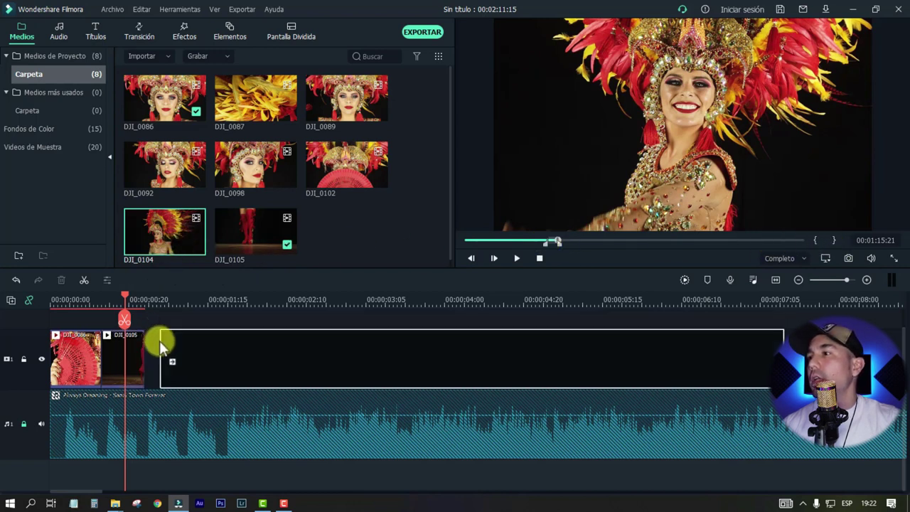
- Drop DJI_0104 after DJI_0105, zoom the timeline out and play it back for review
left_click_drag(178, 245, 182, 339)
left_click(235, 298)
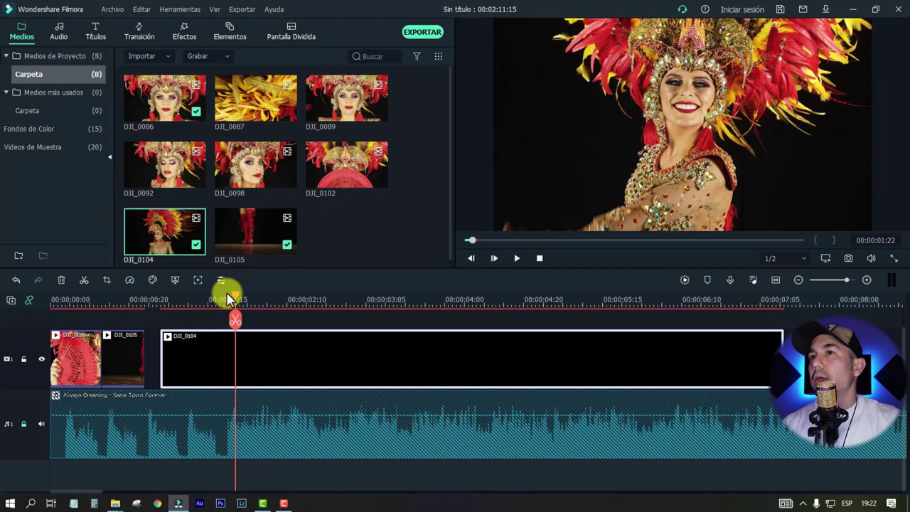
mouse_move(270, 298)
left_mouse_down()
mouse_move(203, 299)
mouse_move(249, 305)
left_mouse_up()
key("space")
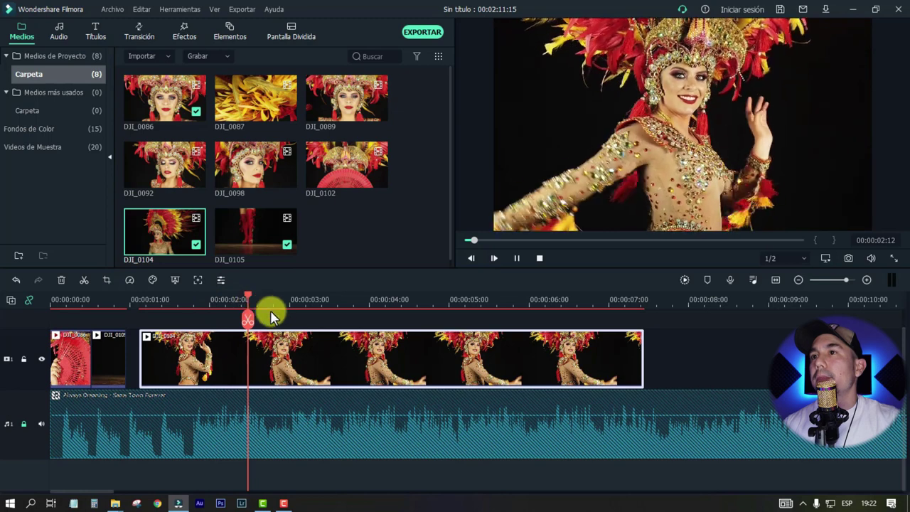
left_click(294, 298)
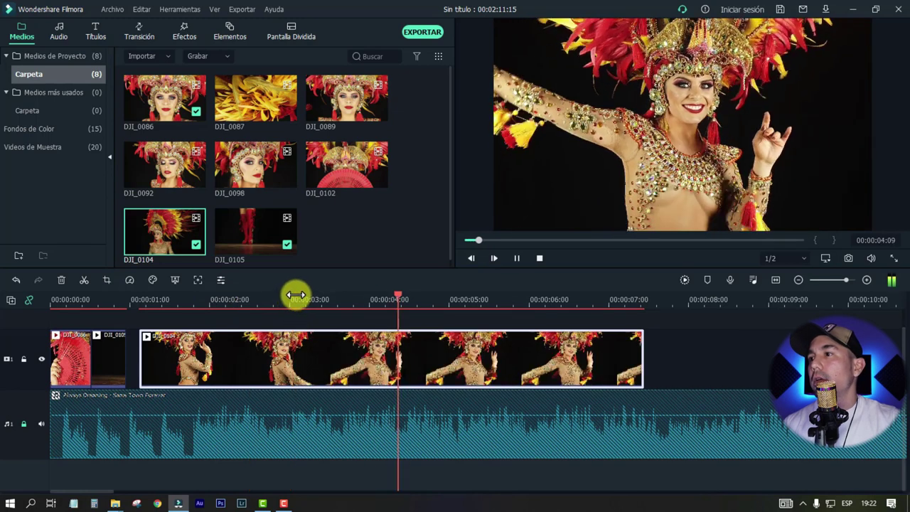
key("space")
- Split DJI_0104 at 00:00:02:19 and again at 00:00:04:03
left_click(268, 298)
left_click_drag(268, 299, 270, 300)
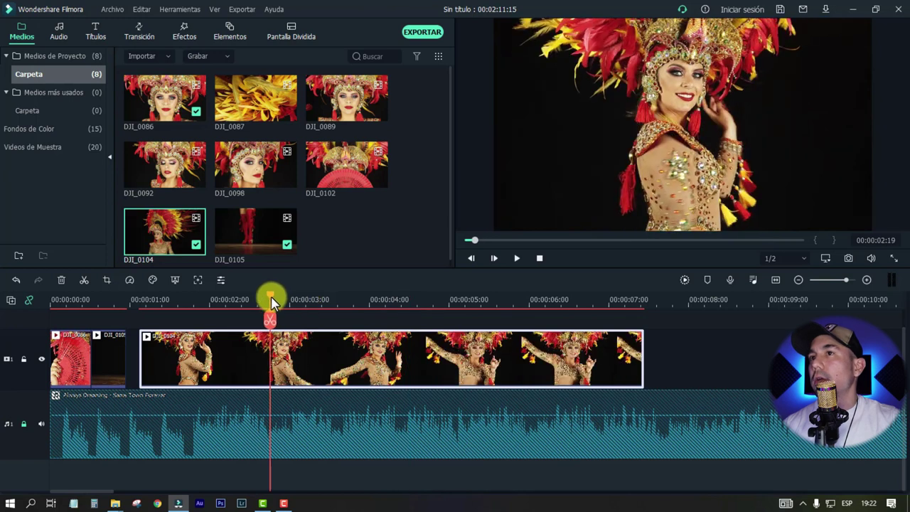
left_click(272, 316)
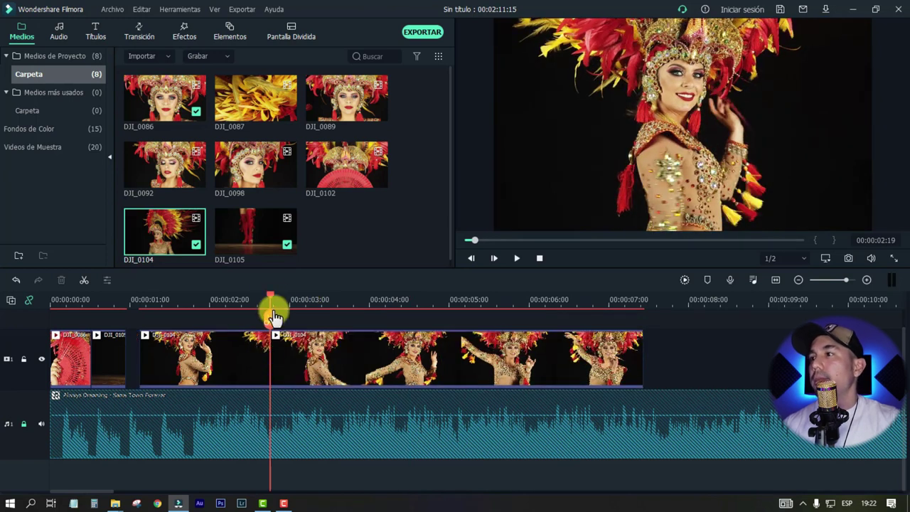
left_click_drag(284, 295, 377, 299)
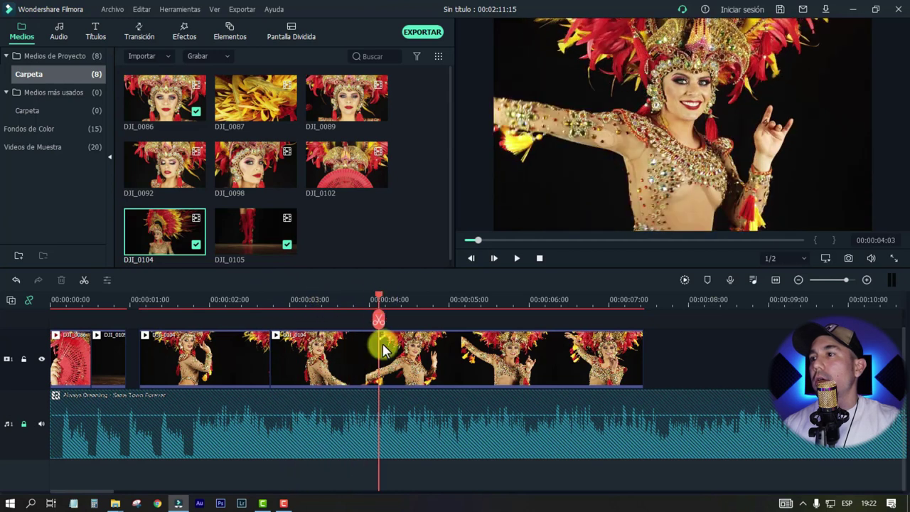
left_click(378, 319)
- Delete DJI_0104's first and tail pieces and slide the kept middle piece left
left_click(245, 350)
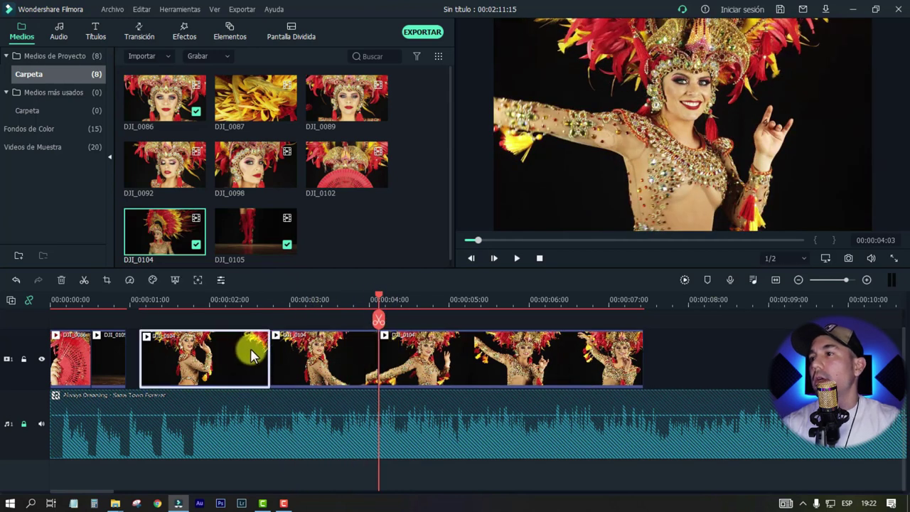
key("Delete")
left_click(413, 357)
key("Delete")
left_click(298, 353)
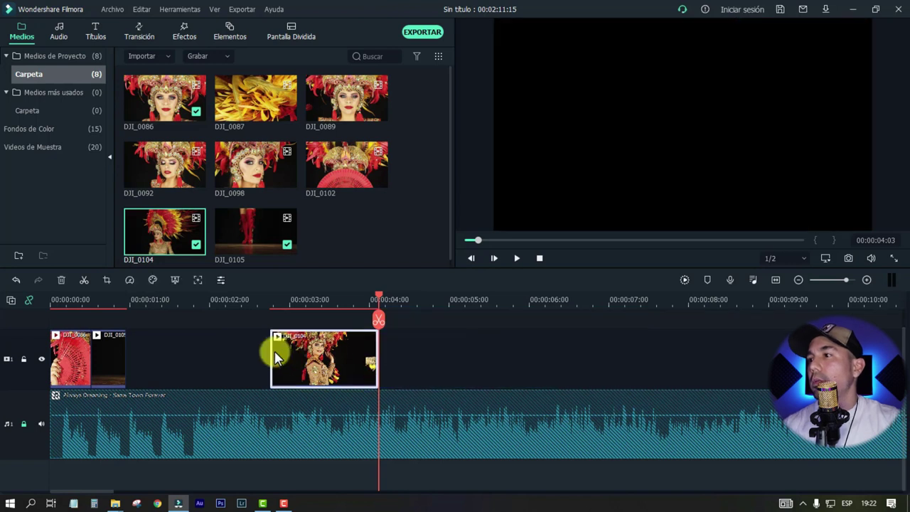
mouse_move(272, 353)
left_mouse_down()
mouse_move(292, 353)
mouse_move(142, 353)
left_mouse_up()
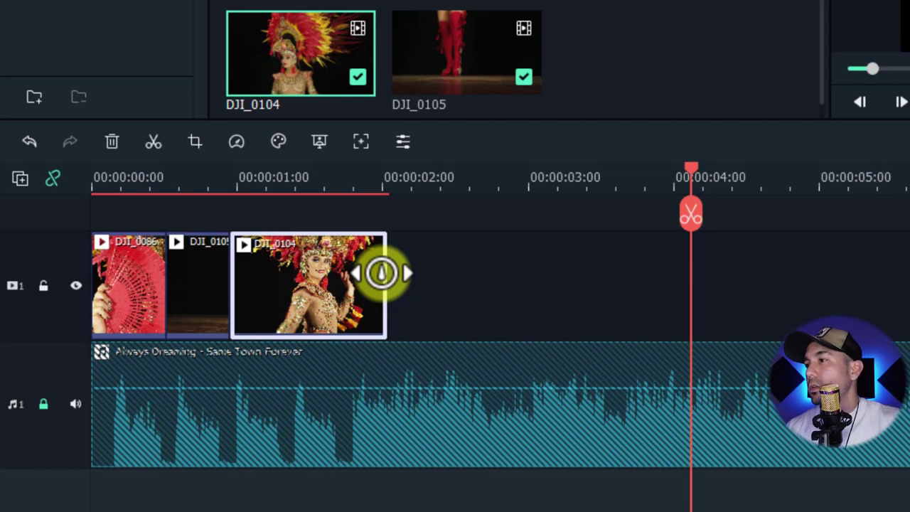
- Drag DJI_0104's speed ramp handle to set Rápido 2.45x
left_click_drag(381, 273, 277, 280)
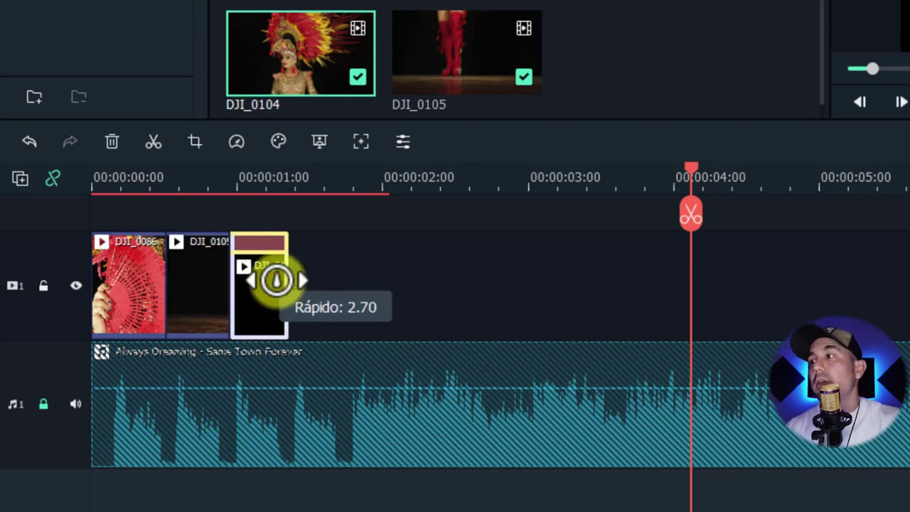
left_click_drag(277, 280, 279, 280)
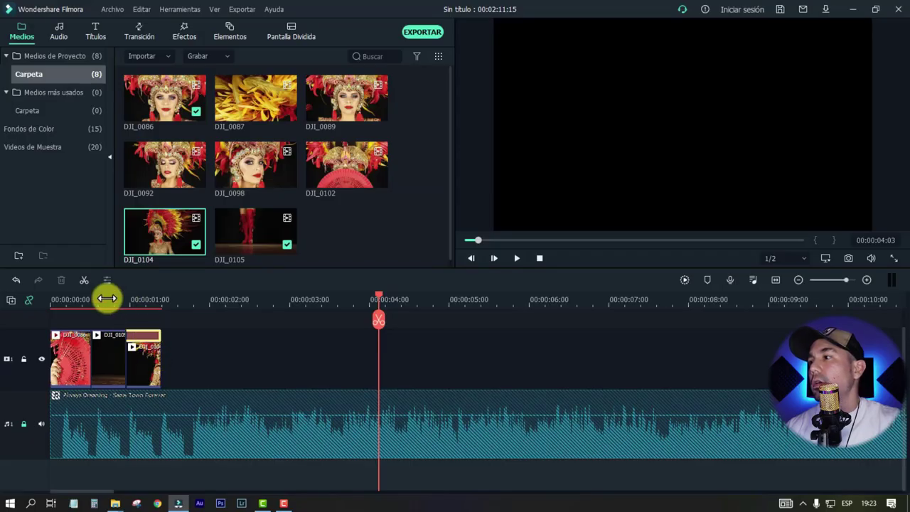
left_click(75, 304)
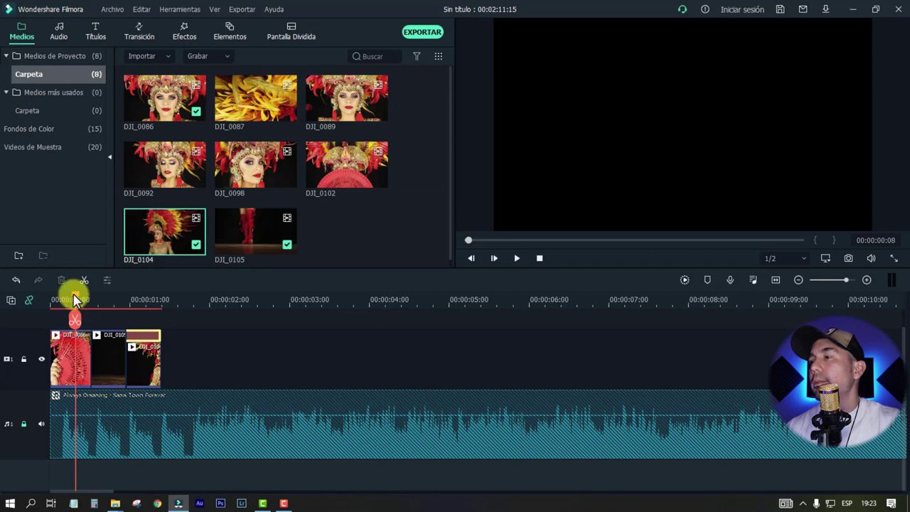
- Preview DJI_0098, mark its out point, and add it to the end of the timeline
left_click_drag(75, 298, 44, 299)
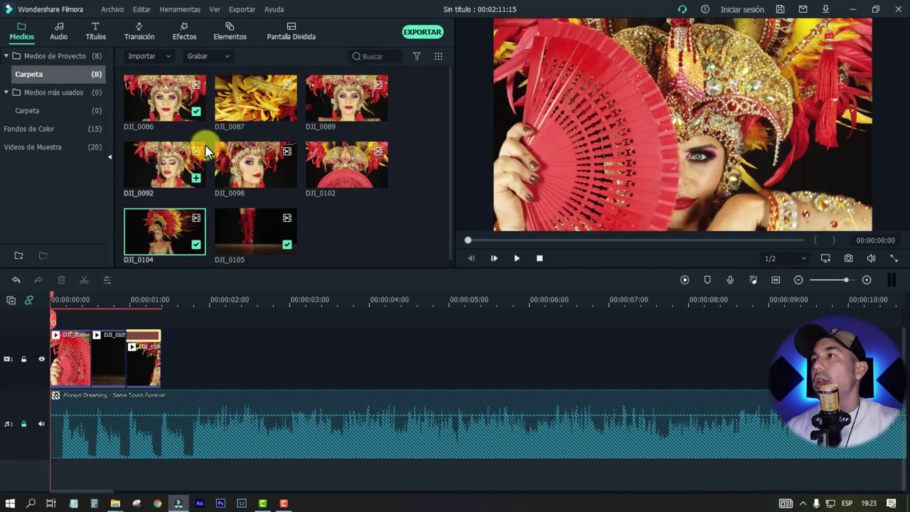
double_click(259, 175)
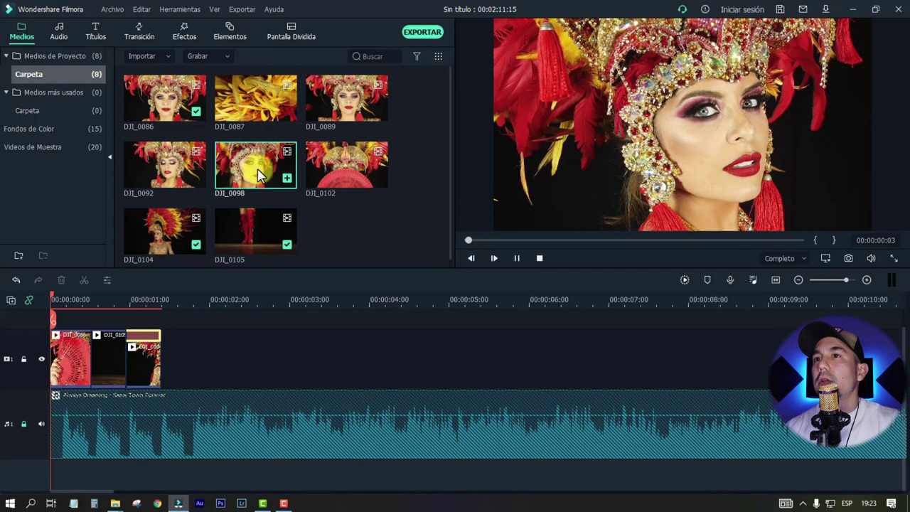
left_click(558, 240)
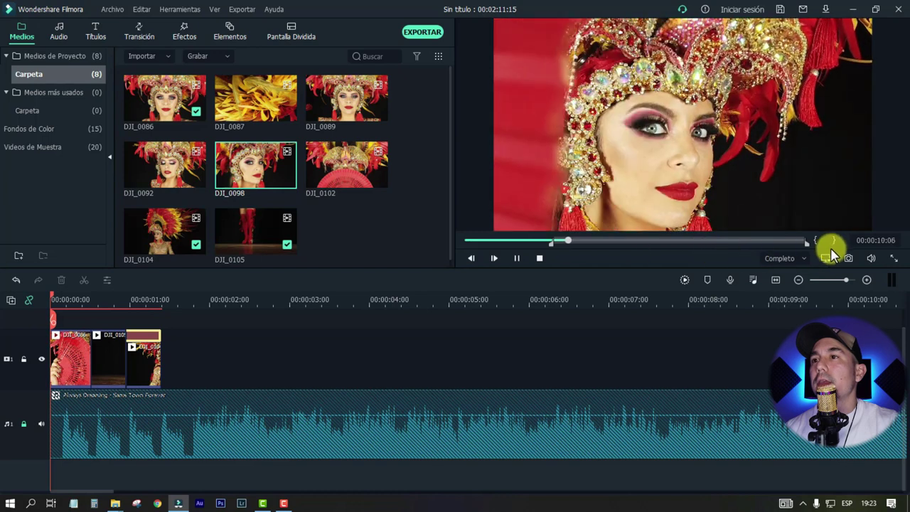
left_click(834, 240)
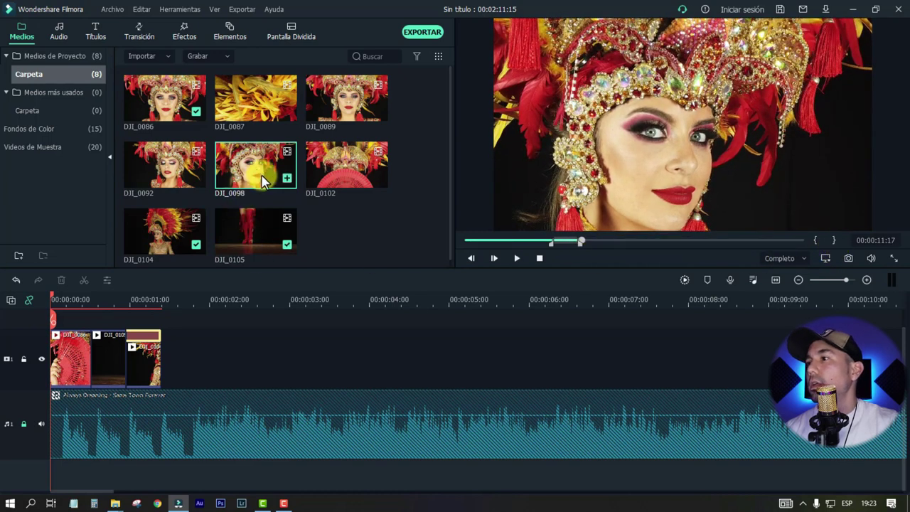
mouse_move(261, 180)
left_mouse_down()
mouse_move(243, 349)
mouse_move(188, 355)
left_mouse_up()
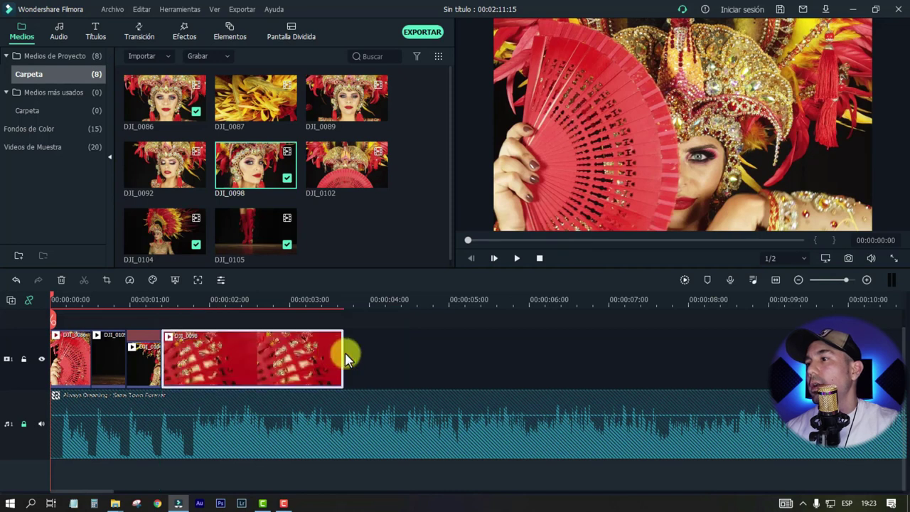
- Speed DJI_0098 up toward 5.18x by shortening it, then play back the sequence
left_click_drag(342, 359, 193, 361)
left_click(118, 290)
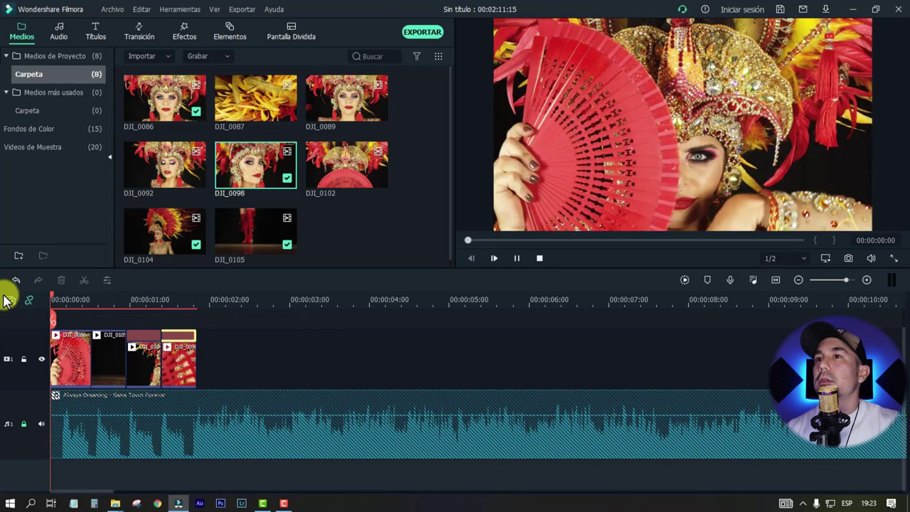
key("space")
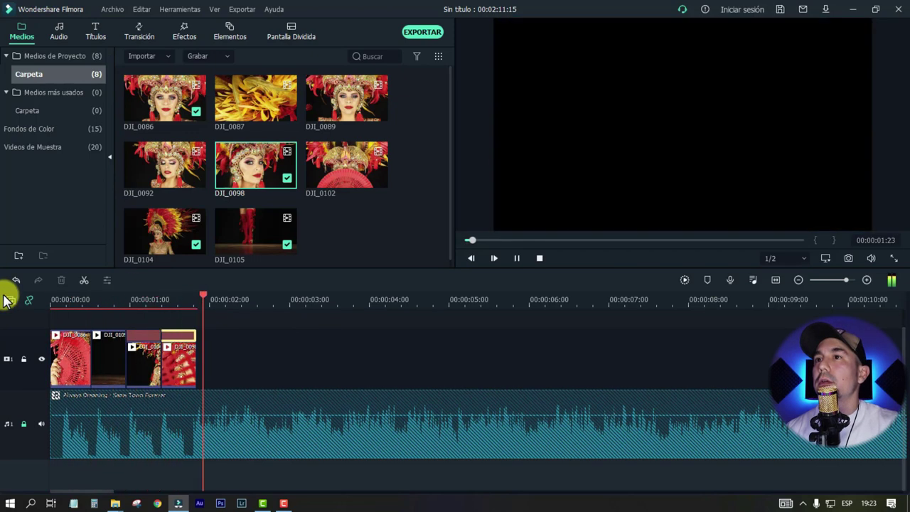
key("space")
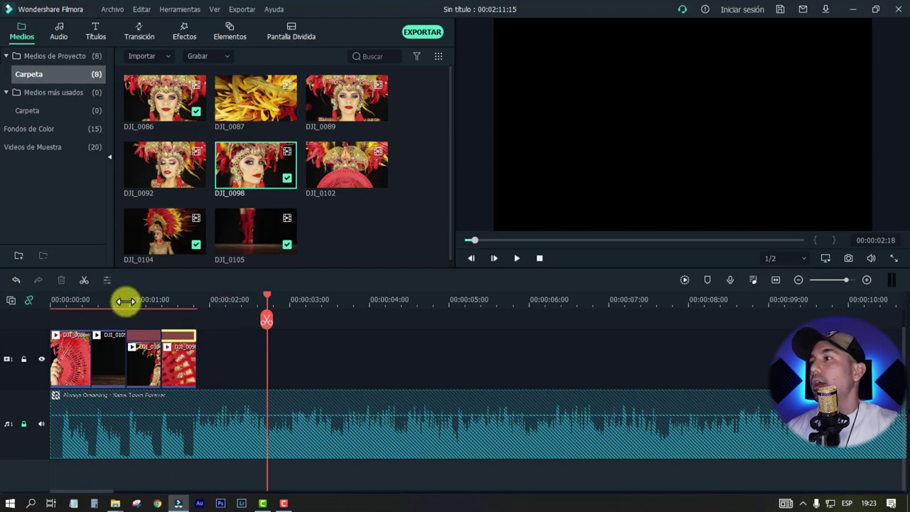
left_click(125, 299)
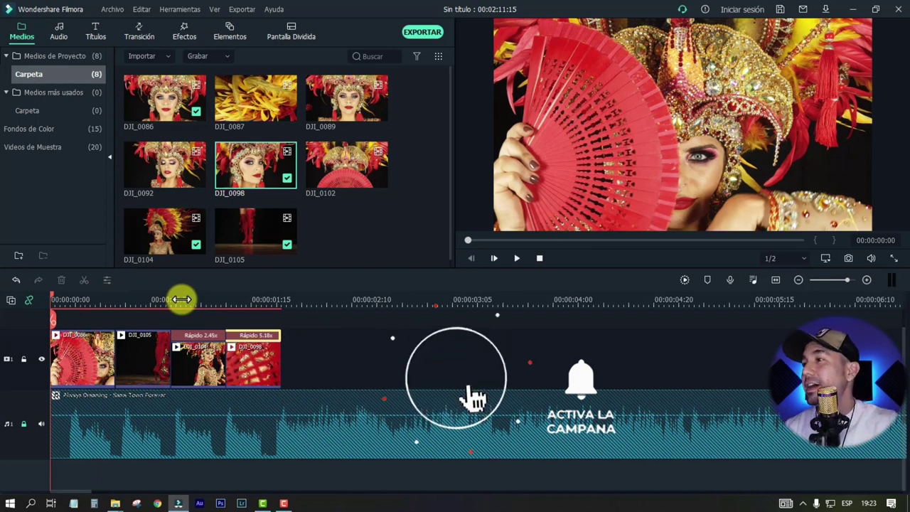
- Box-select DJI_0105, DJI_0104 and DJI_0098 and shift them right
left_click(78, 299)
scroll(151, 299, "up", 3)
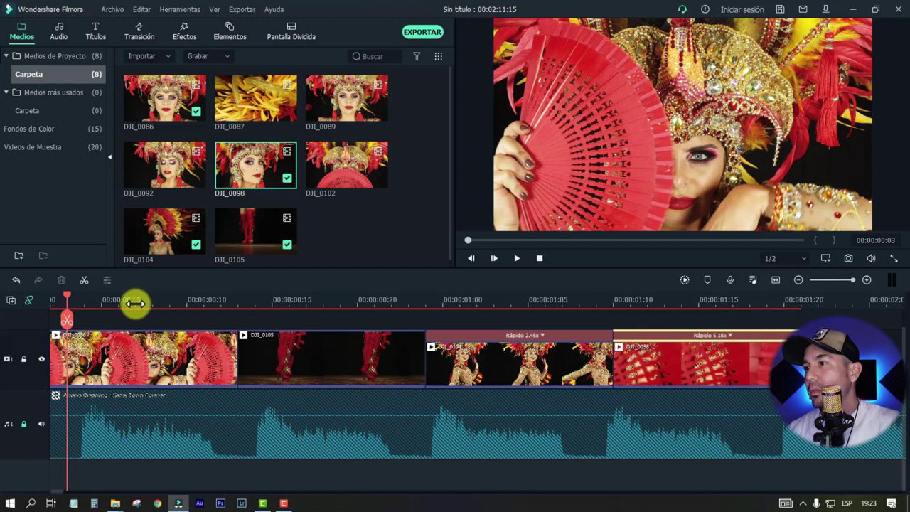
scroll(251, 301, "down", 2)
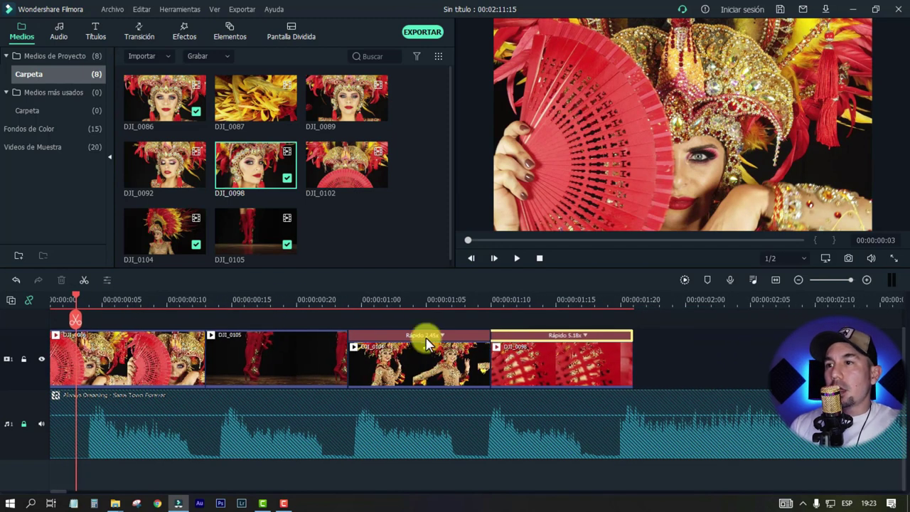
left_click_drag(307, 327, 553, 366)
left_click(201, 364)
- Lengthen the first clip and trim the ends of DJI_0104 and DJI_0098, leaving no gaps
left_click_drag(204, 361, 217, 360)
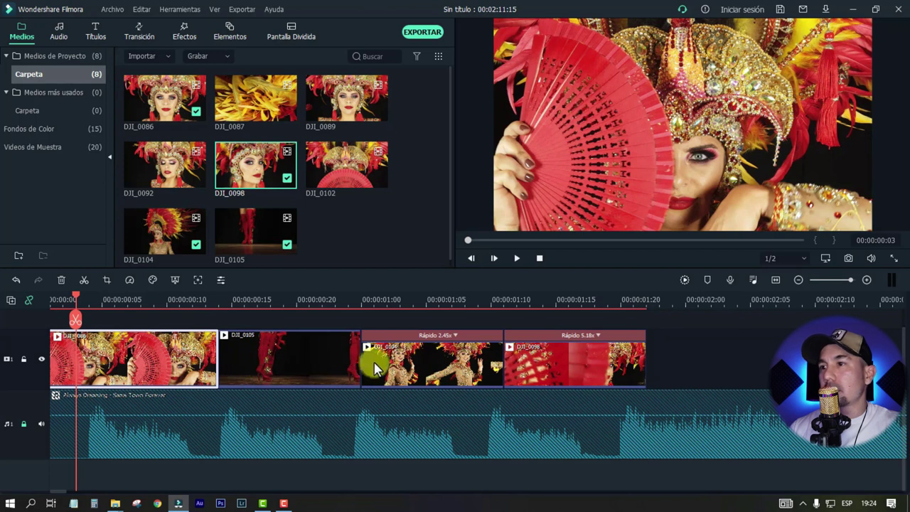
mouse_move(502, 363)
left_mouse_down()
mouse_move(490, 362)
mouse_move(503, 358)
left_mouse_up()
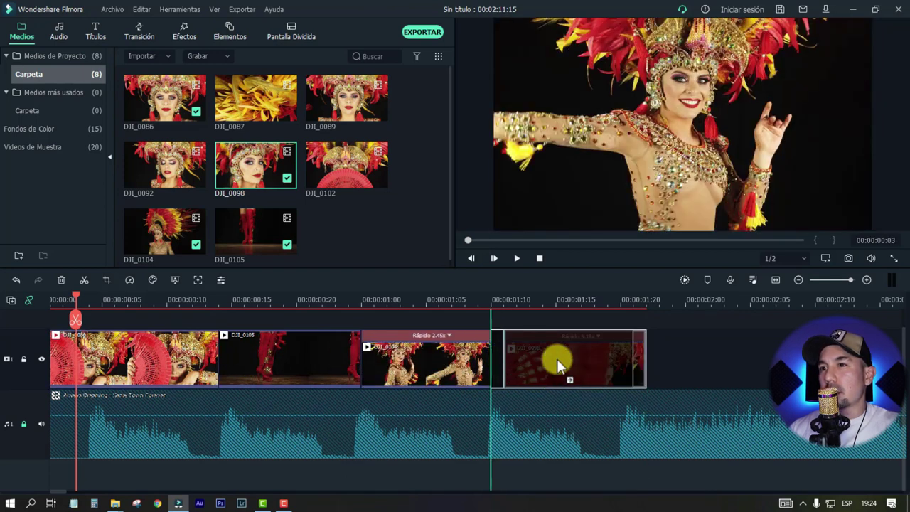
left_click_drag(632, 357, 619, 357)
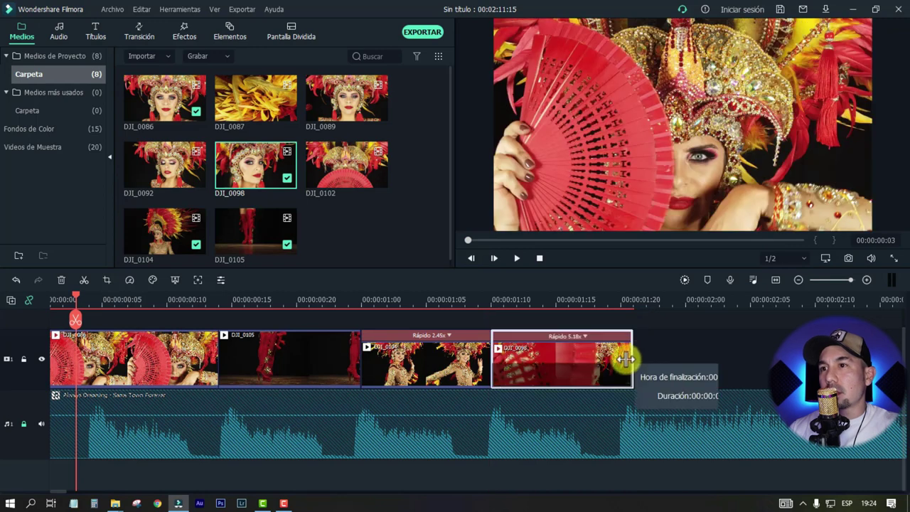
left_click_drag(675, 297, 251, 297)
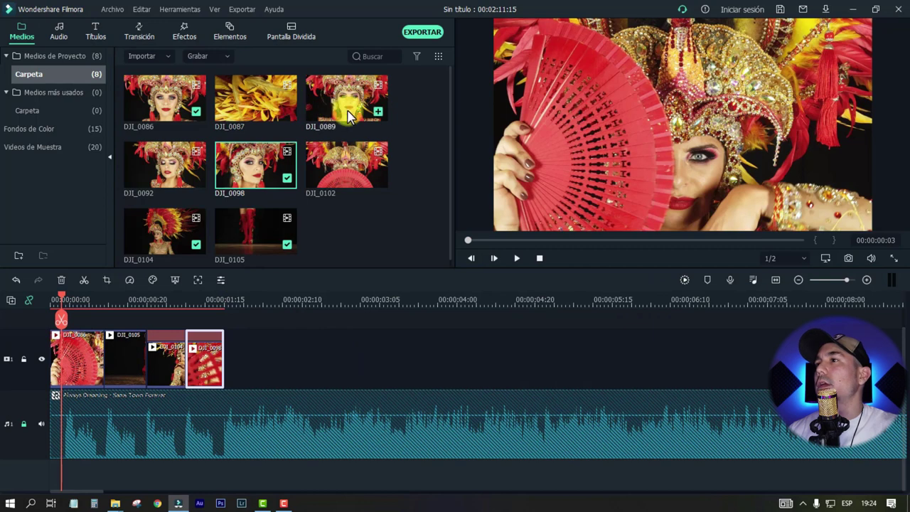
- Preview DJI_0089, skimming past about 8 seconds
double_click(345, 103)
left_click(528, 240)
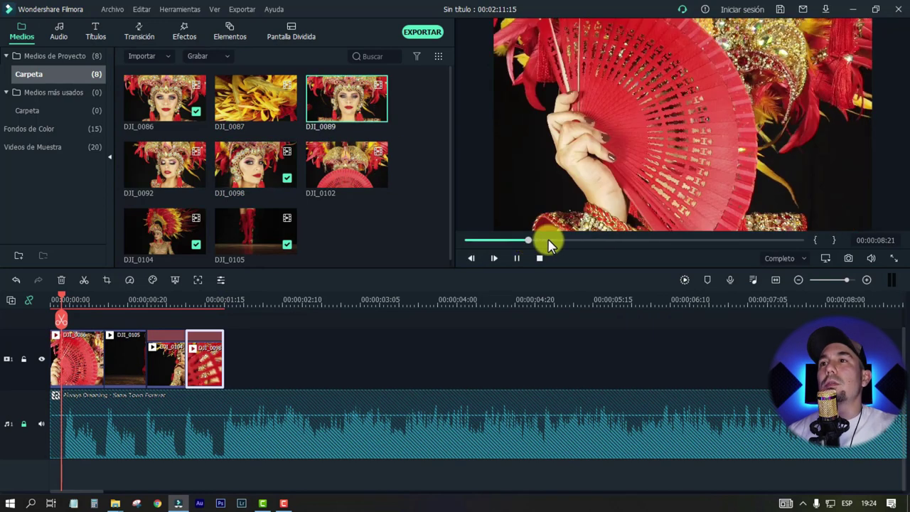
left_click(558, 240)
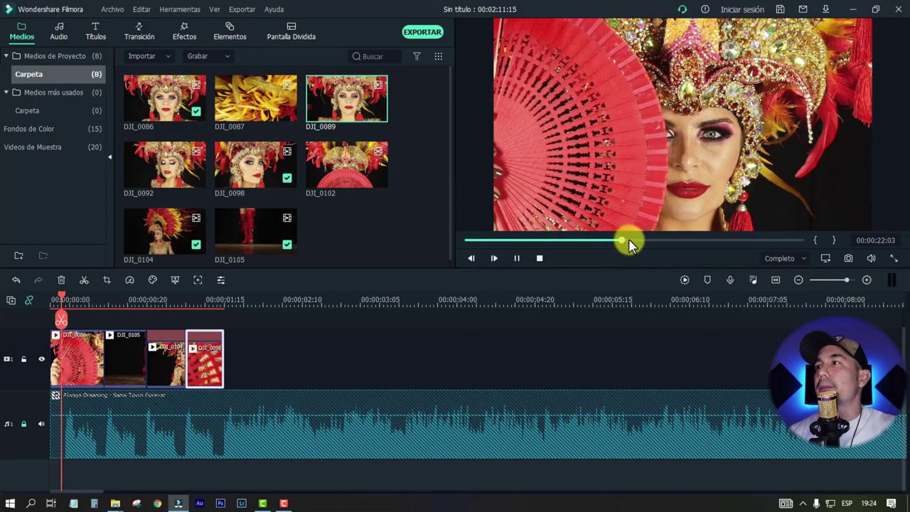
- Load DJI_0087, move to about 00:00:09:18, and mark the range end
double_click(254, 105)
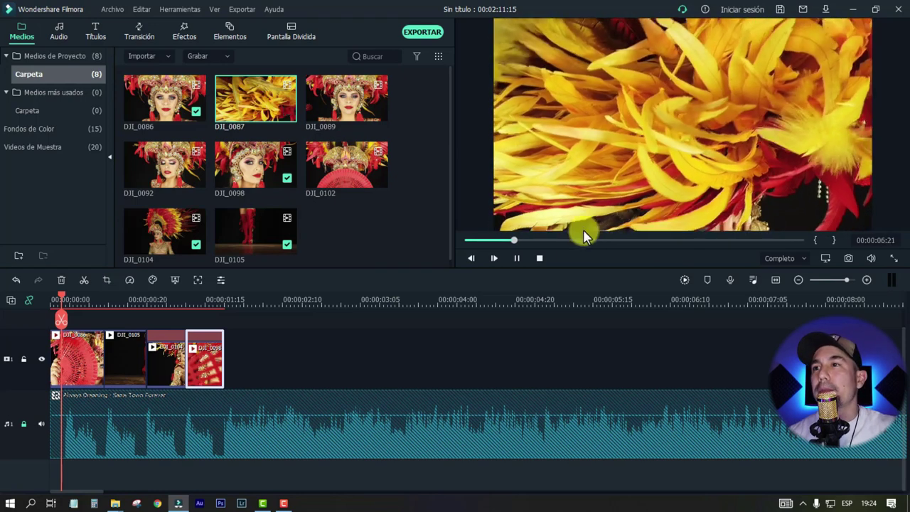
left_click(570, 240)
left_click_drag(547, 243, 534, 245)
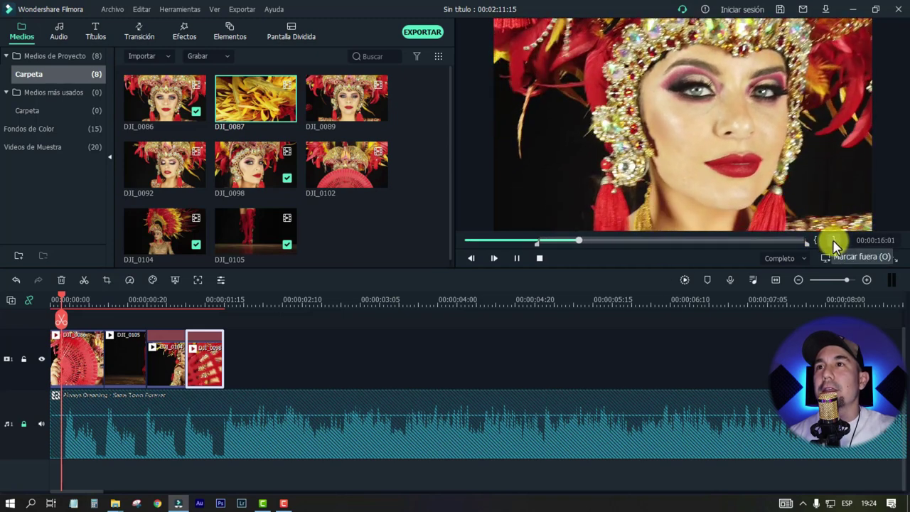
left_click(834, 245)
- Add DJI_0087 after DJI_0098, play from the start, and trim its end to about 00:00:04:15
left_click_drag(246, 110, 224, 363)
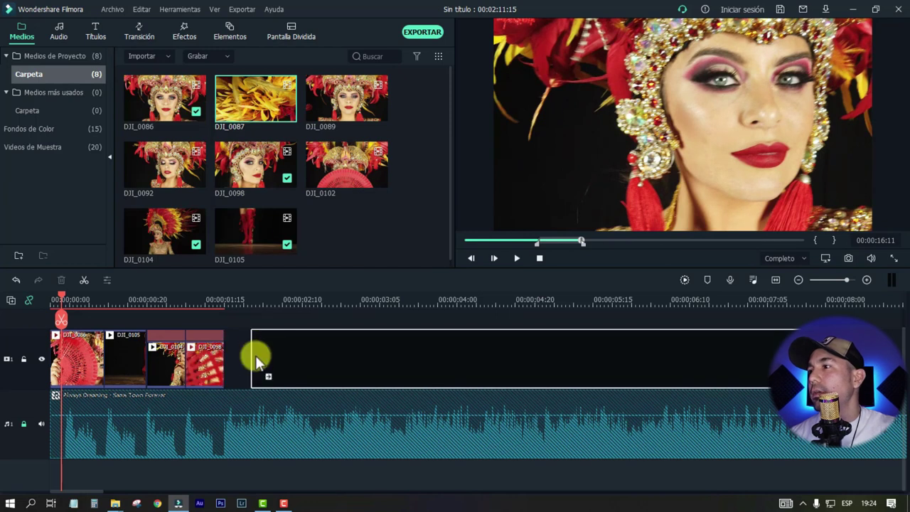
left_click(221, 298)
left_click(51, 302)
scroll(162, 304, "down", 3)
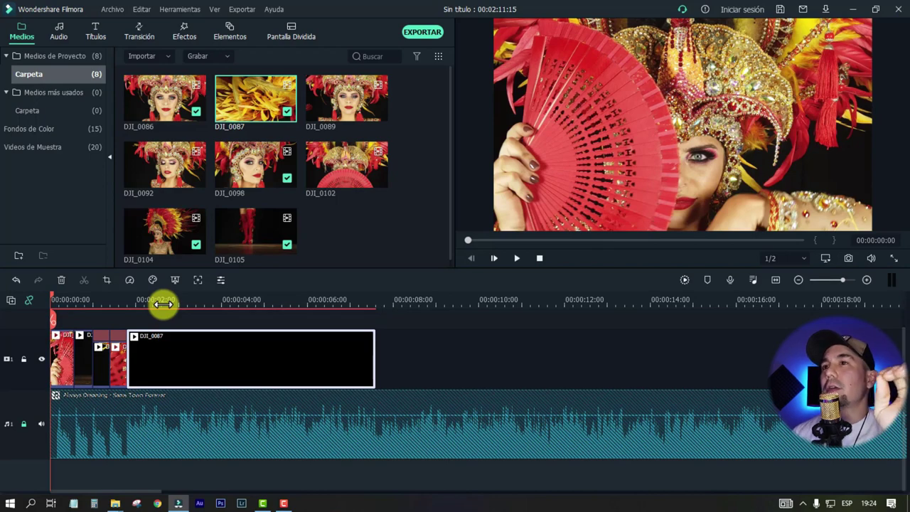
key("space")
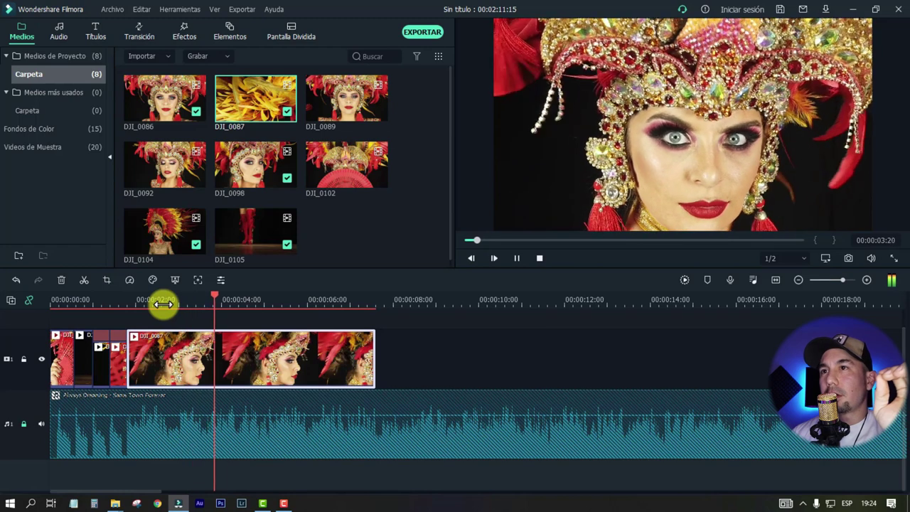
key("space")
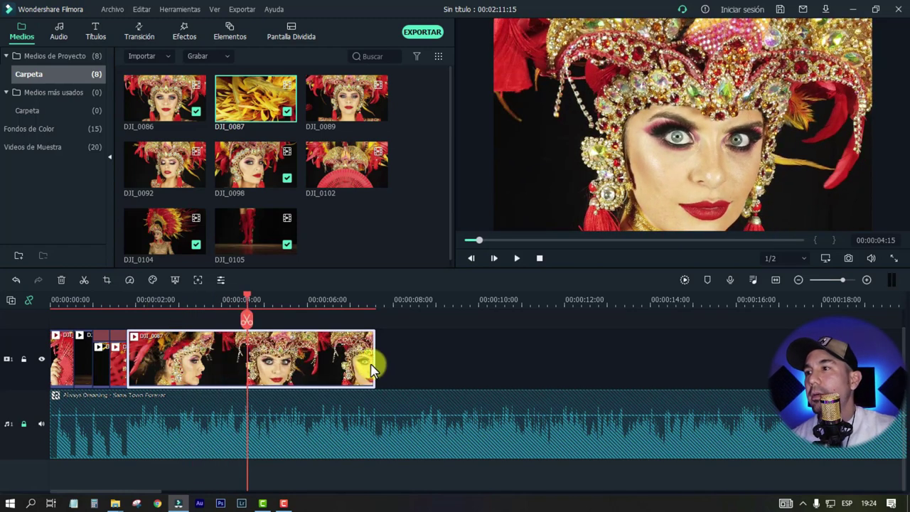
left_click_drag(376, 360, 246, 361)
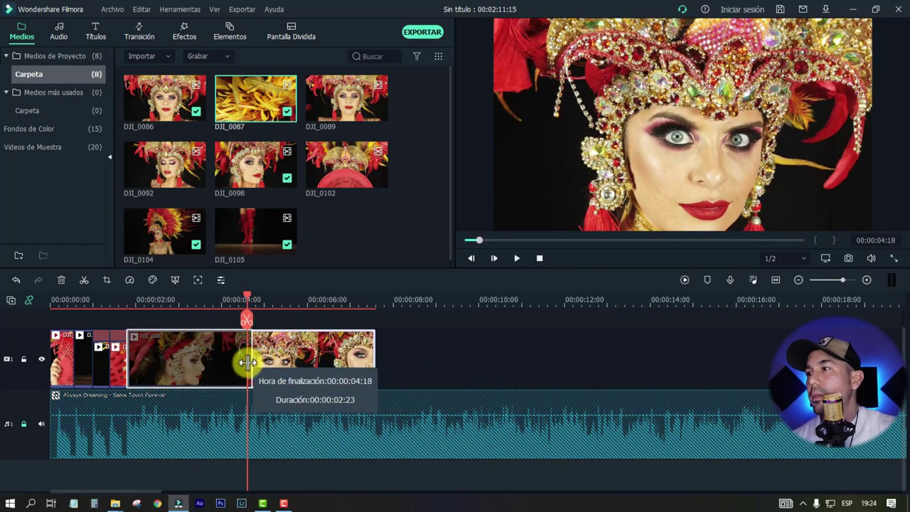
- Preview DJI_0104 from an earlier moment and stop it at 00:02:28:06
double_click(162, 244)
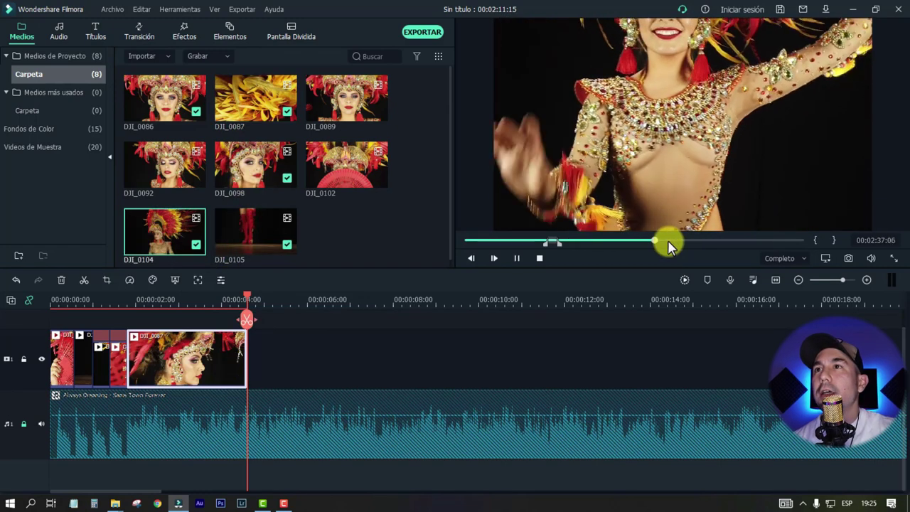
left_click(635, 240)
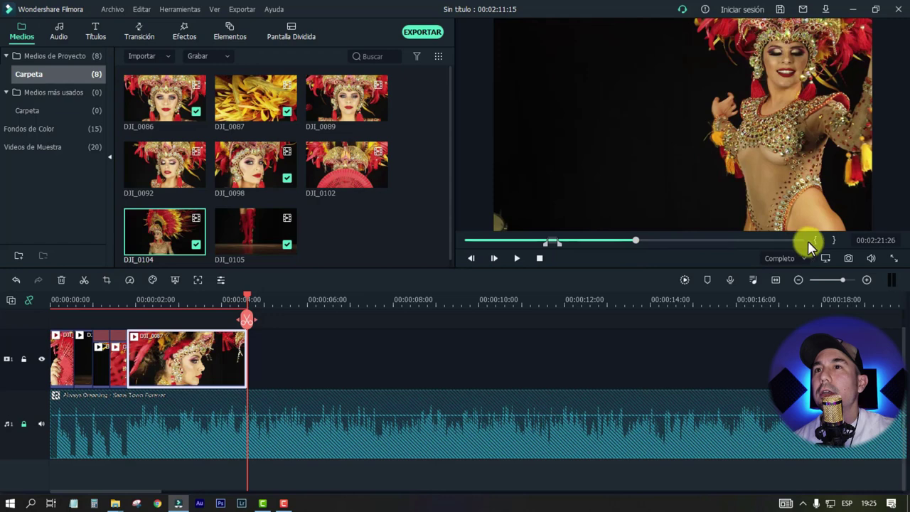
key("space")
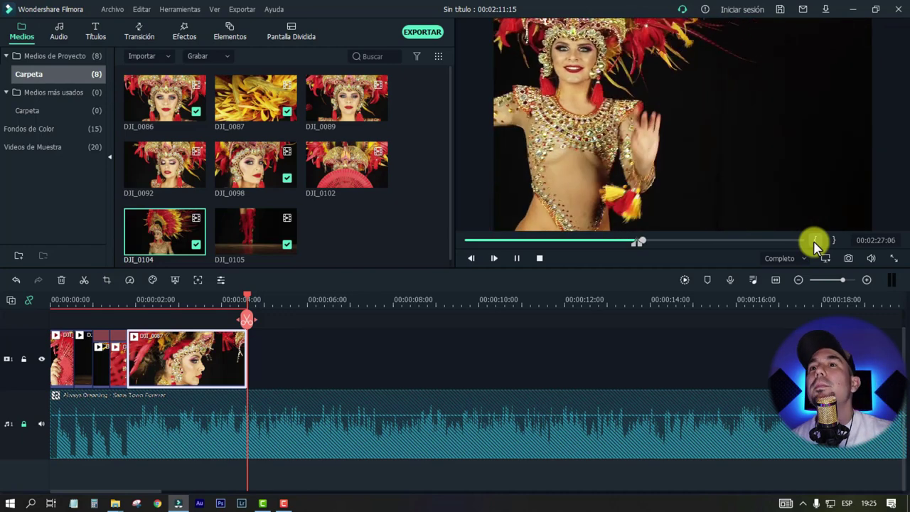
key("space")
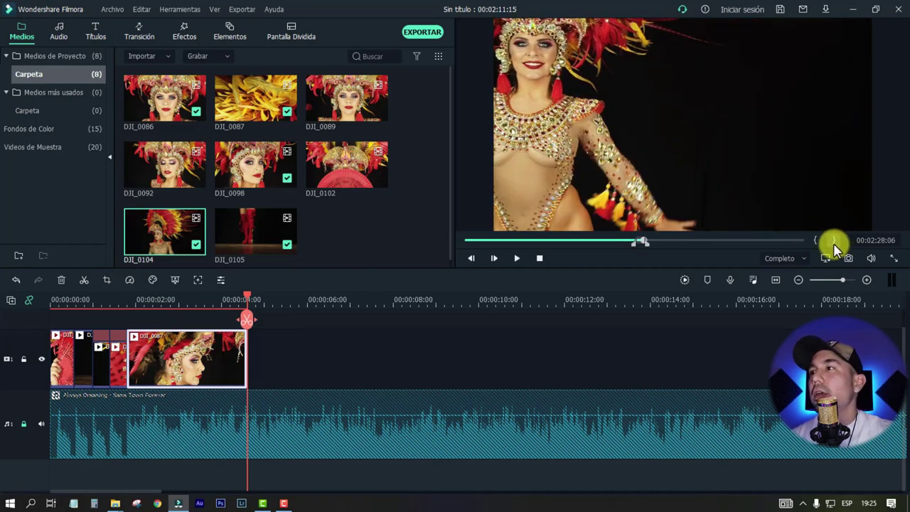
- Drop DJI_0104 onto the video track directly after DJI_0087
left_click_drag(187, 242, 272, 321)
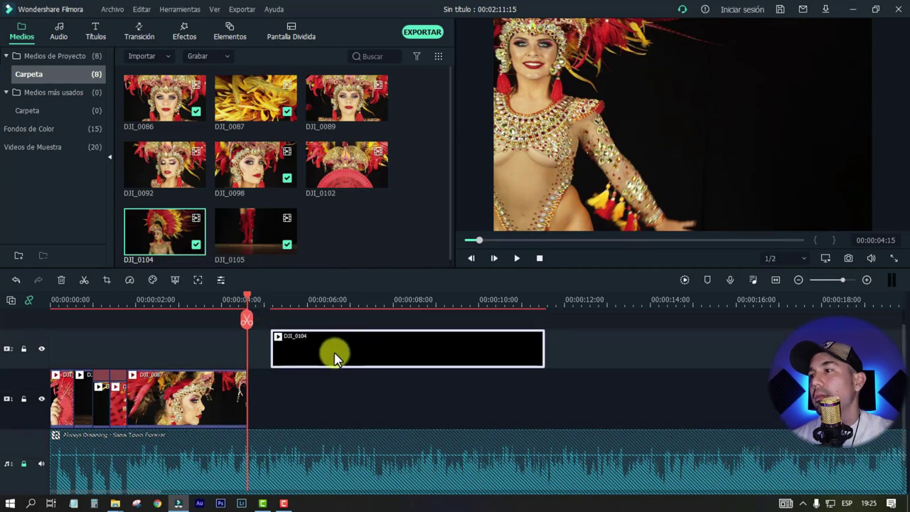
left_click_drag(329, 353, 307, 391)
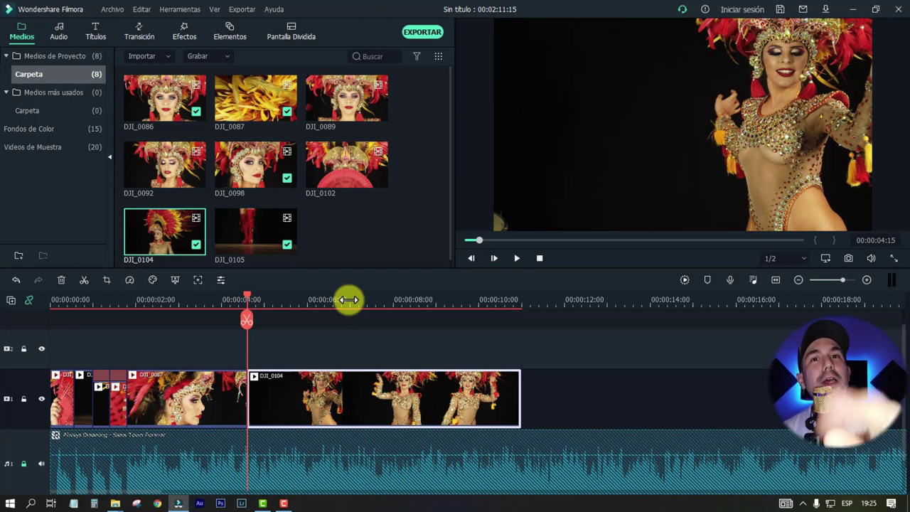
left_click_drag(338, 299, 204, 322)
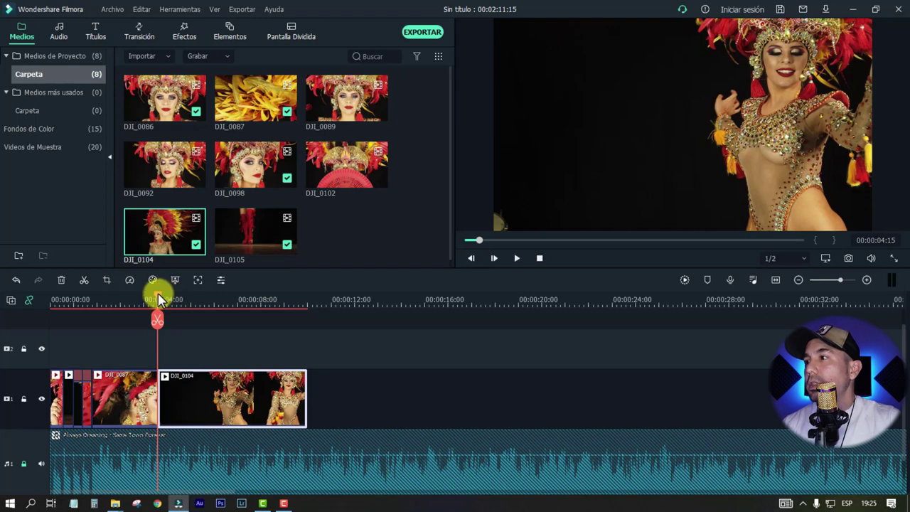
- Play the edit from the start, stop at 00:00:09:17, and trim DJI_0104's end to the playhead
left_click_drag(159, 298, 7, 300)
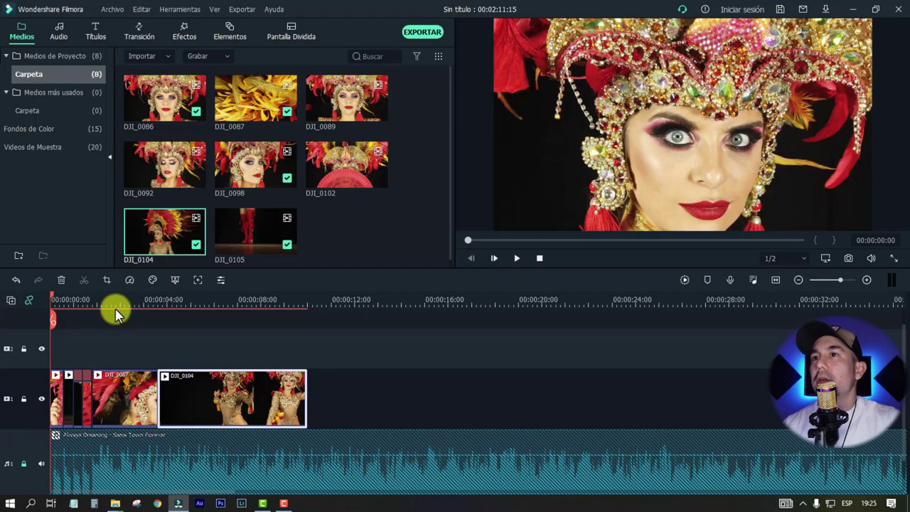
key("space")
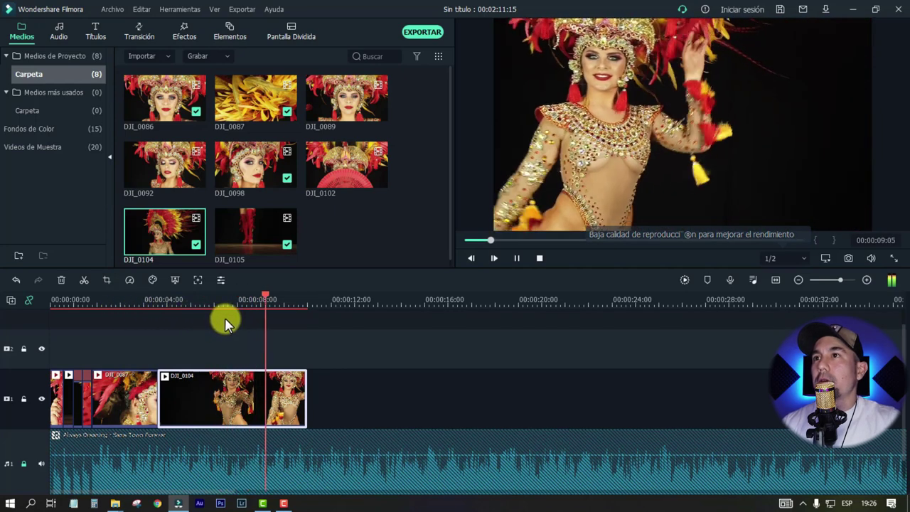
key("space")
left_click_drag(298, 386, 278, 388)
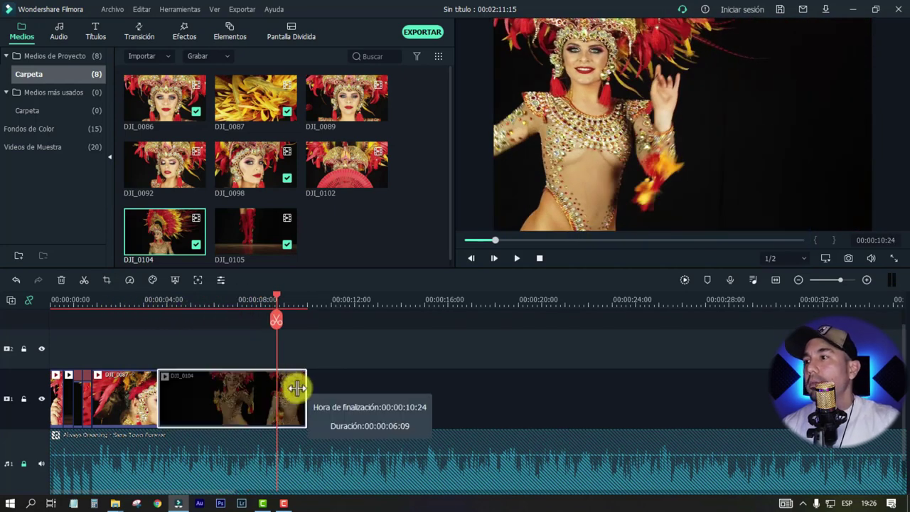
left_click_drag(341, 304, 191, 297)
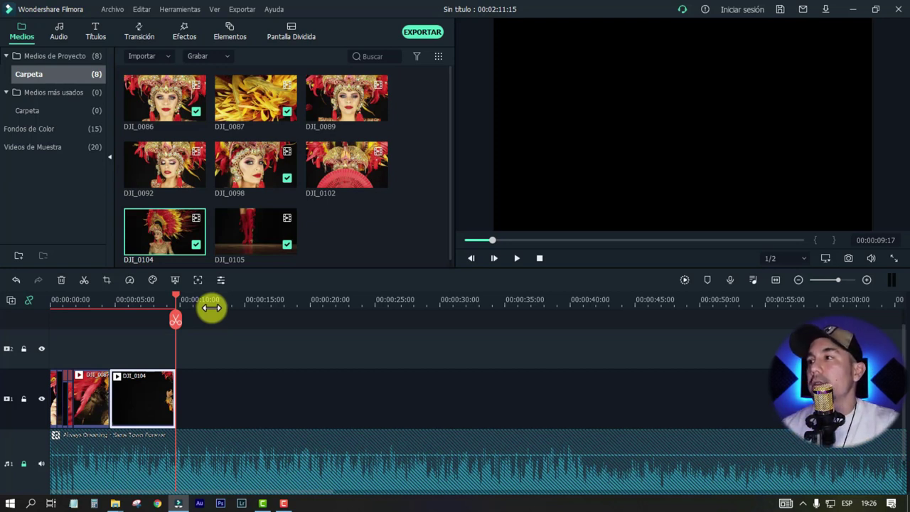
- Park the playhead at 00:00:00:22, then zoom out to show the full Always Dreaming track
left_click_drag(175, 300, 10, 305)
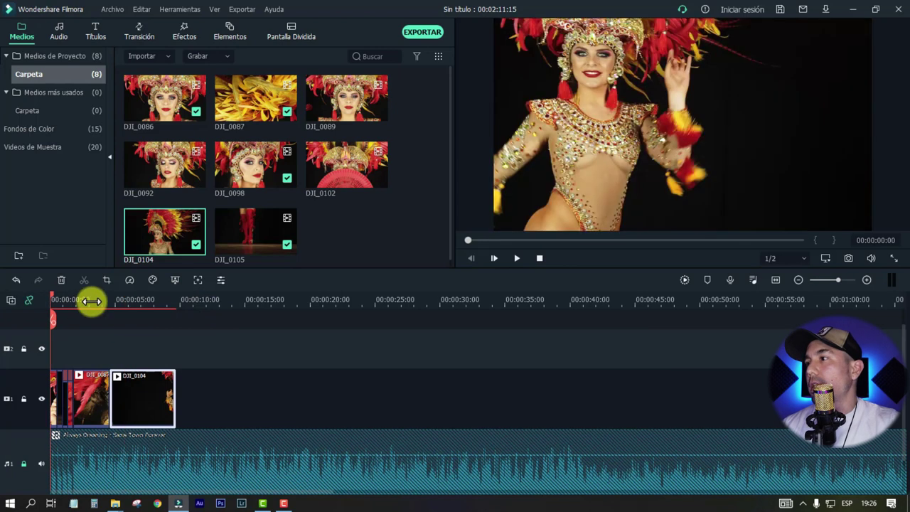
scroll(183, 300, "up", 3)
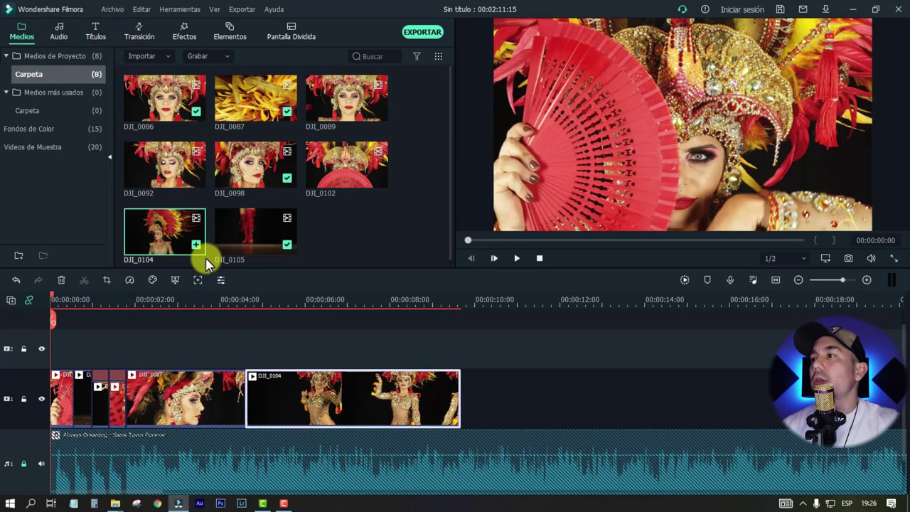
left_click(86, 299)
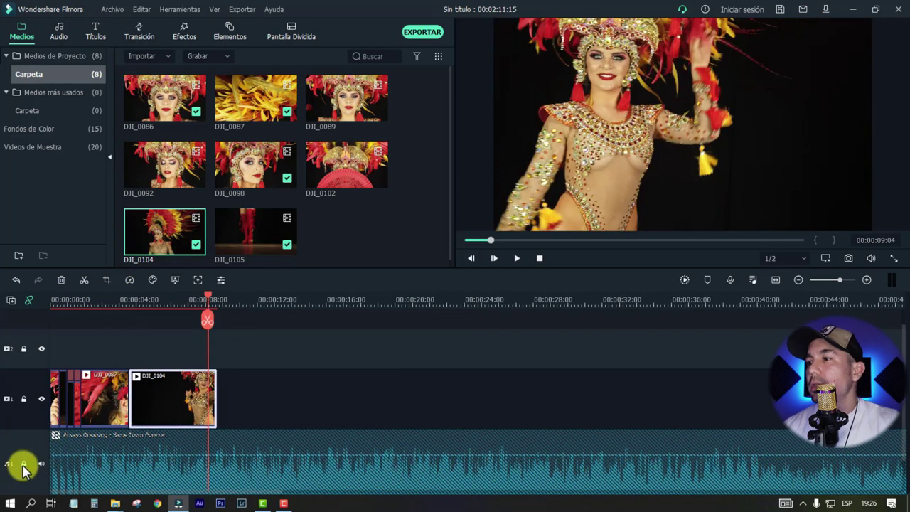
scroll(239, 386, "down", 2)
mouse_move(337, 299)
left_mouse_down()
mouse_move(104, 304)
mouse_move(134, 304)
left_mouse_up()
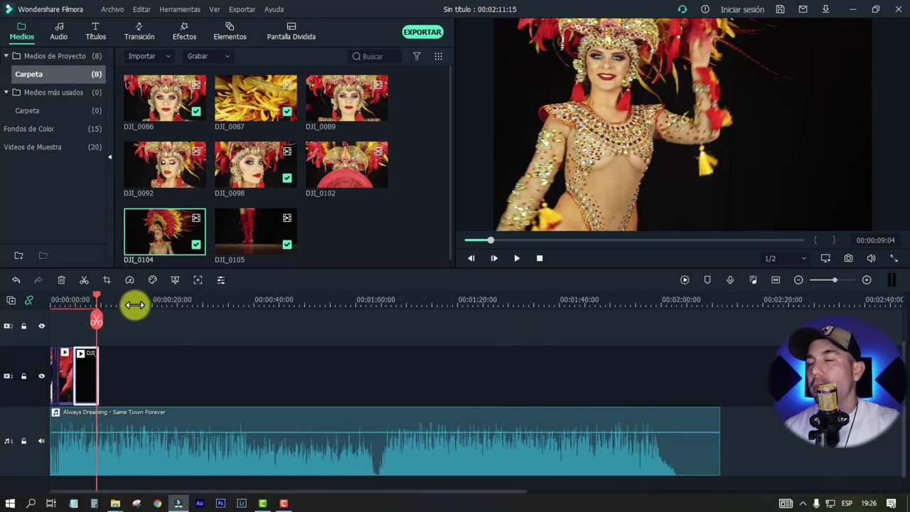
- Cut the music track at about 00:01:52, then zoom back in with the playhead at the start
left_click(645, 300)
left_click_drag(660, 299, 635, 306)
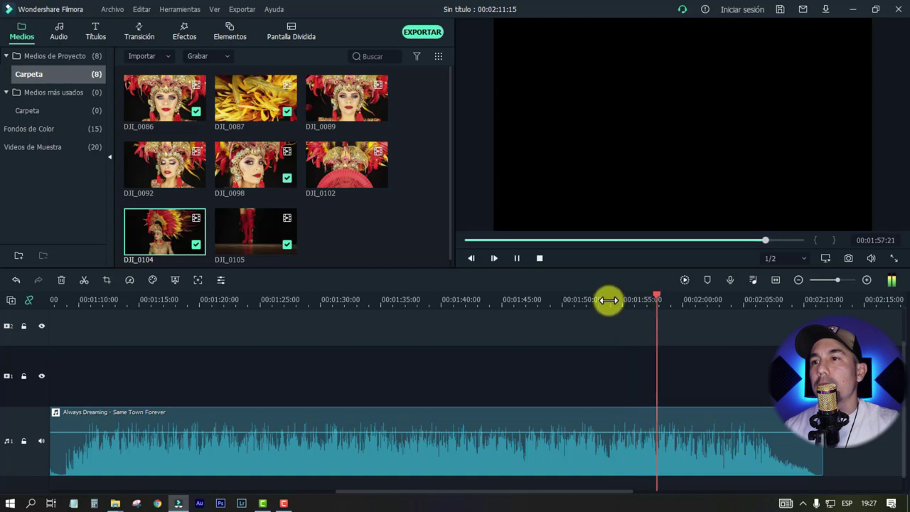
left_click(609, 322)
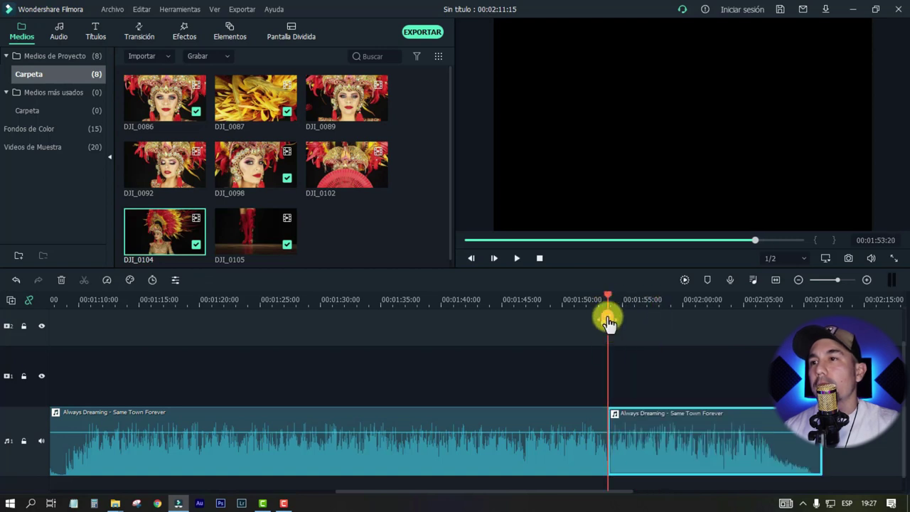
left_click_drag(532, 301, 71, 300)
left_click(59, 299)
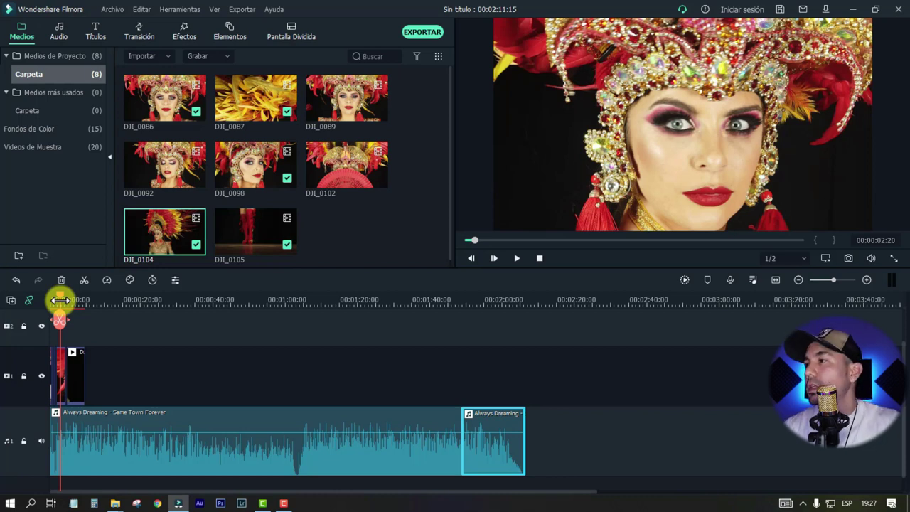
left_click_drag(74, 300, 203, 298)
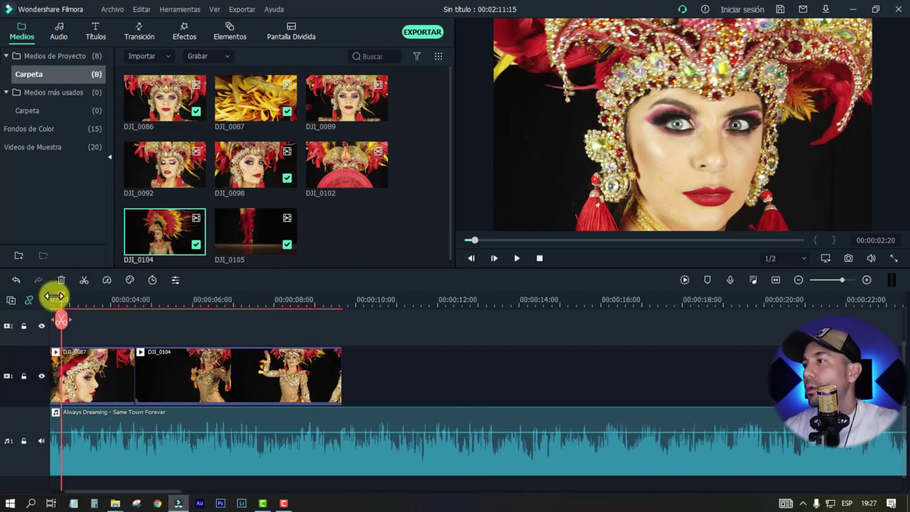
left_click_drag(61, 300, 5, 301)
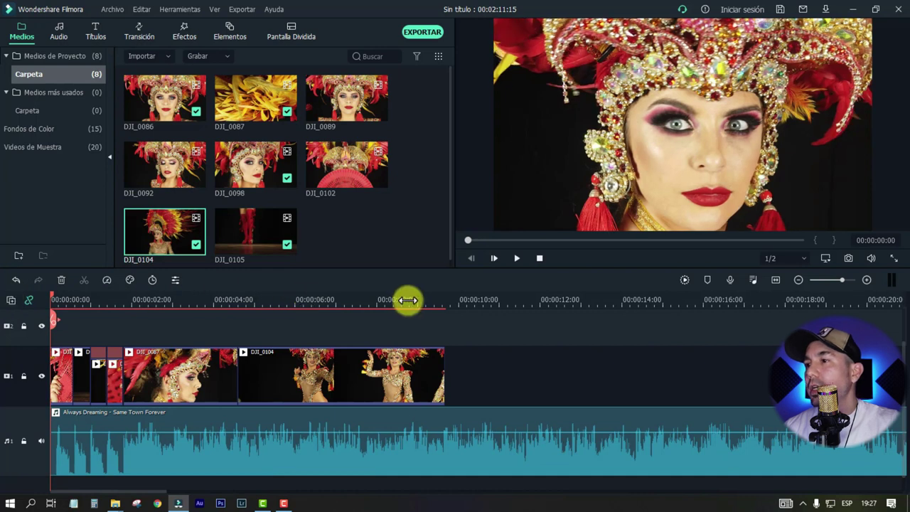
- Lock the video track and ripple-delete the middle stretch of the Always Dreaming music
left_click(22, 376)
left_click(361, 300)
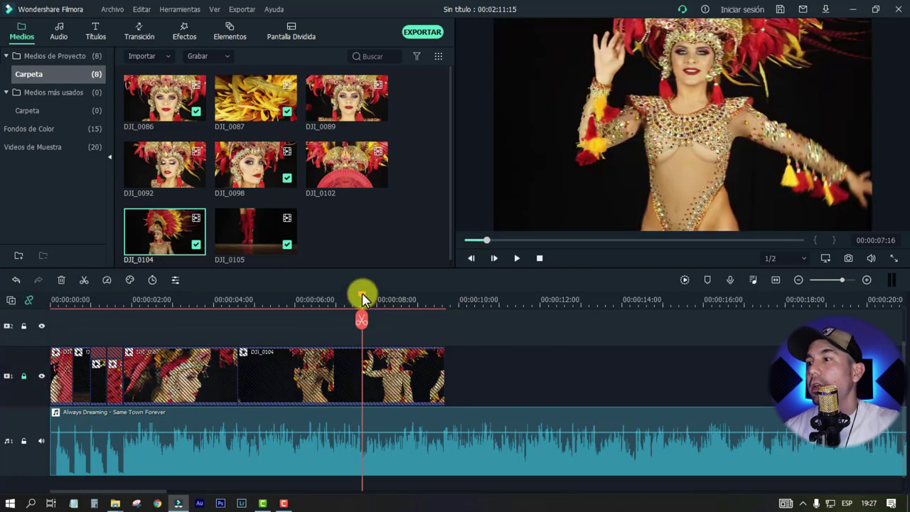
key("shift+z")
left_click(517, 460)
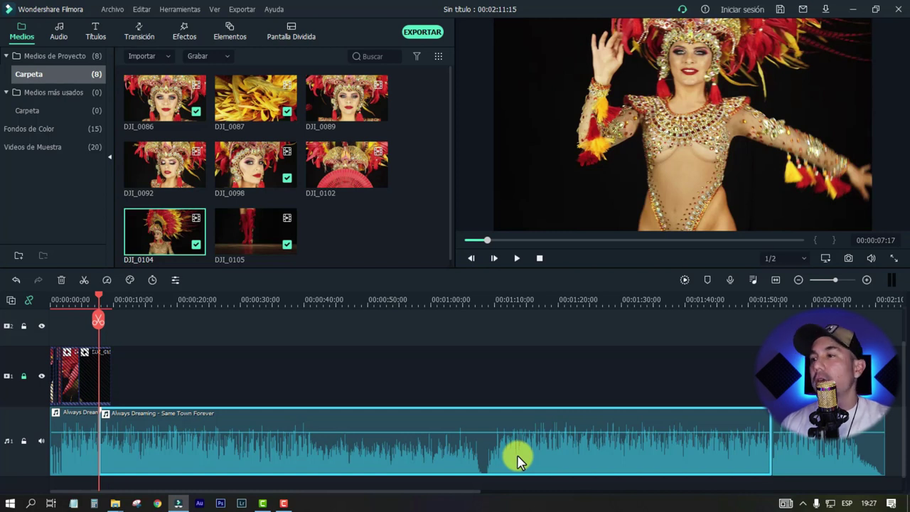
key("Delete")
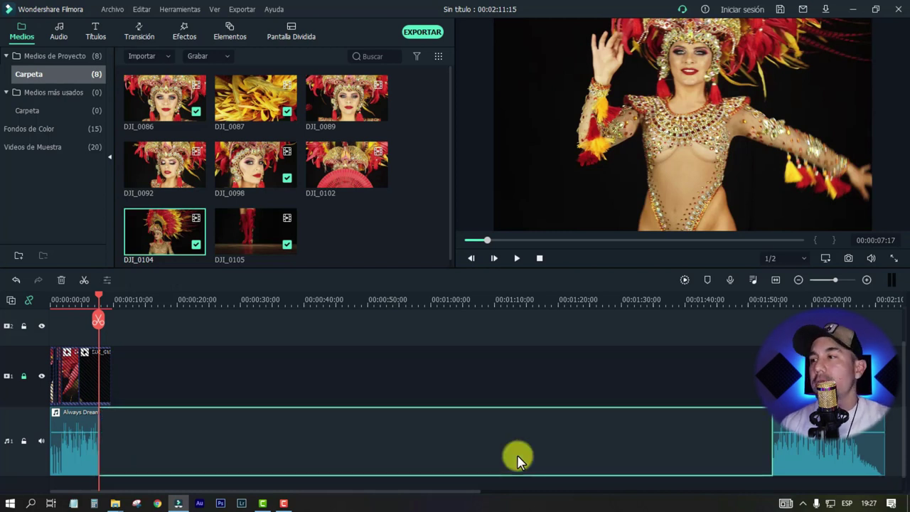
key("shift+Delete")
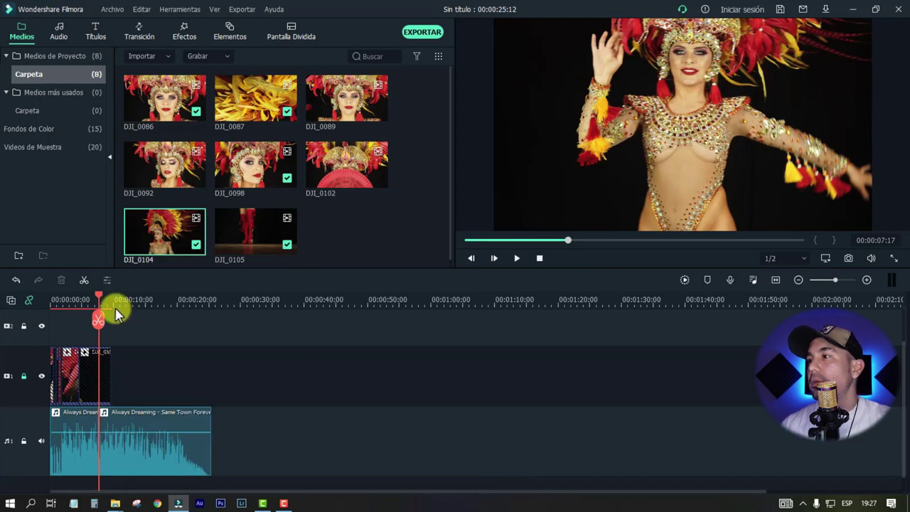
- Play back the joined music, unlock the video track, and move the last section to audio track 2
mouse_move(117, 304)
left_mouse_down()
mouse_move(496, 303)
mouse_move(404, 306)
left_mouse_up()
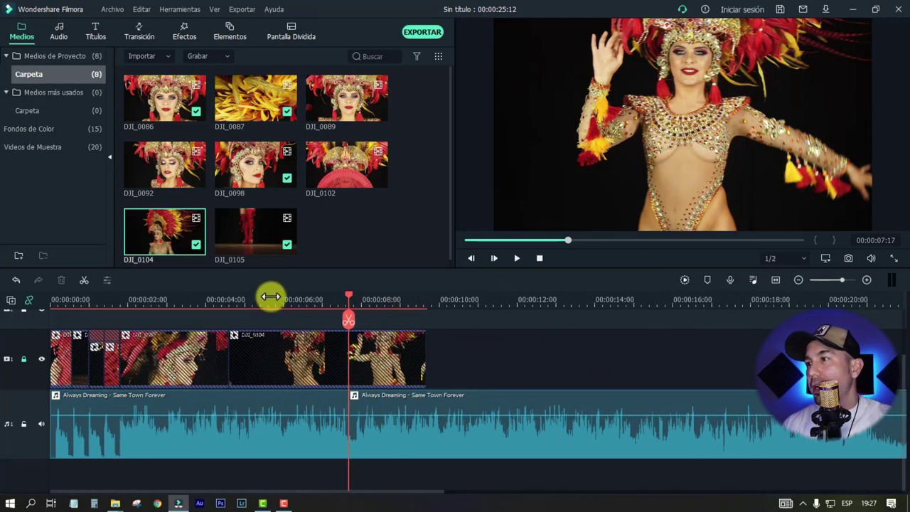
key("space")
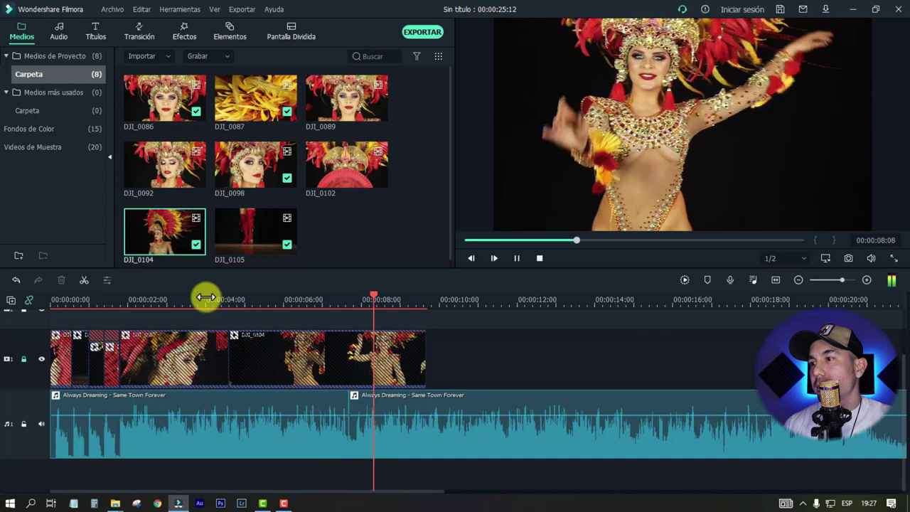
key("space")
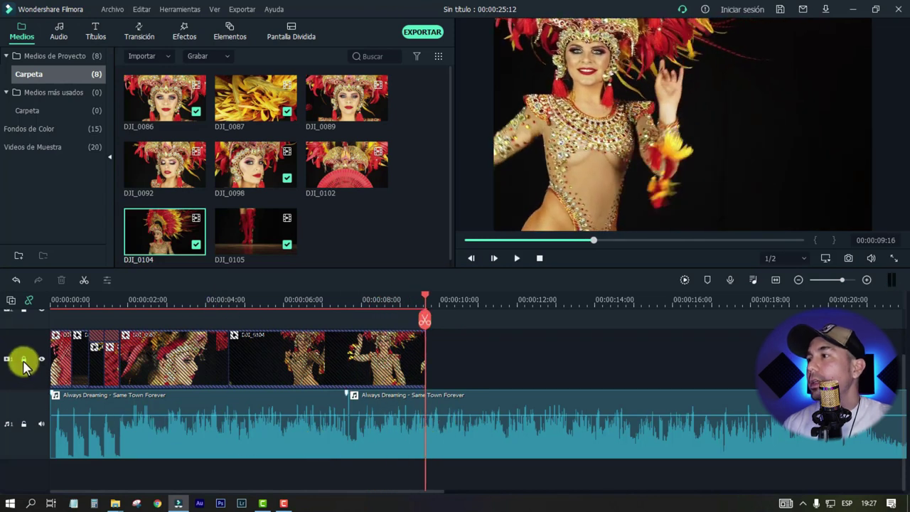
left_click(24, 359)
left_click_drag(433, 462, 433, 481)
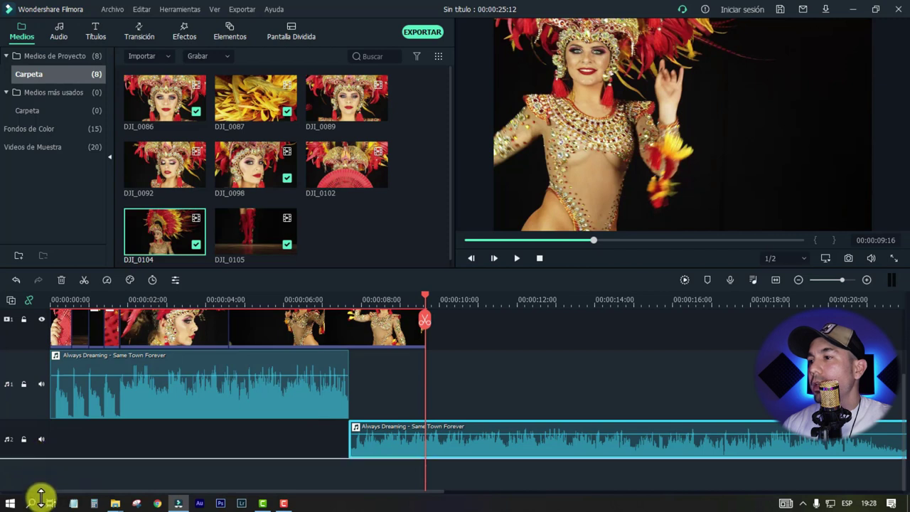
- Enlarge audio track 2, slide the second music clip left to overlap the first, and trim its start
left_click_drag(26, 420, 32, 370)
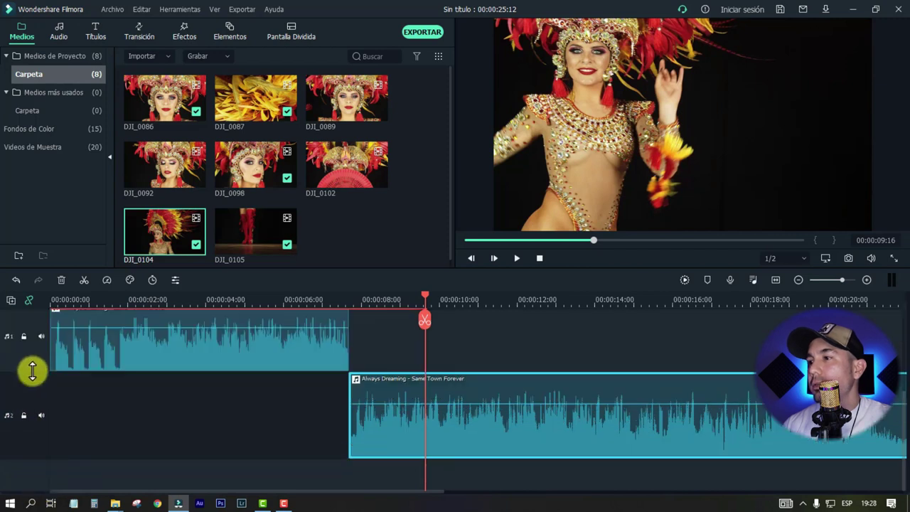
left_click_drag(478, 444, 404, 435)
left_click(284, 300)
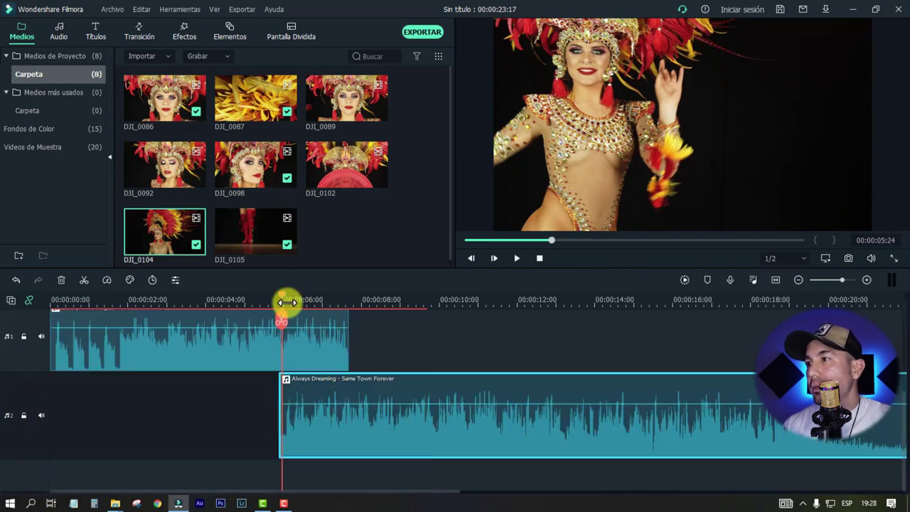
scroll(409, 300, "up", 5)
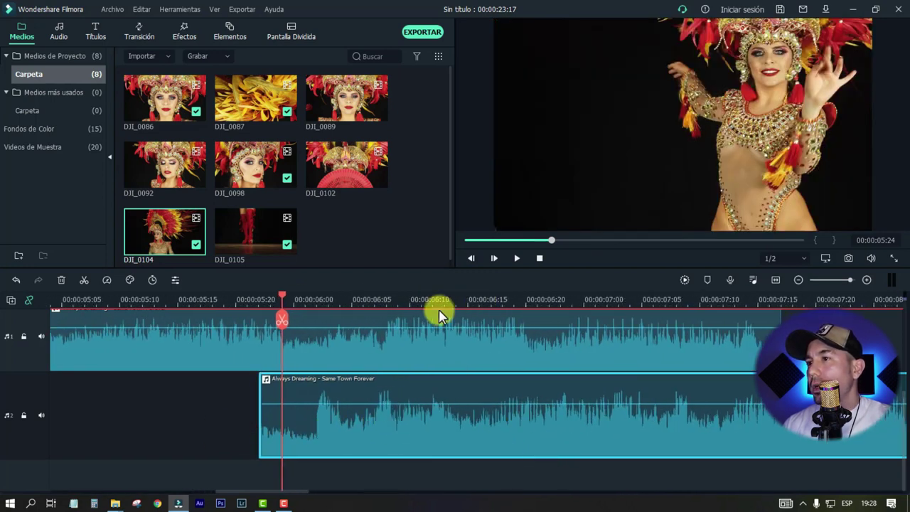
scroll(425, 301, "down", 2)
left_click_drag(536, 444, 425, 440)
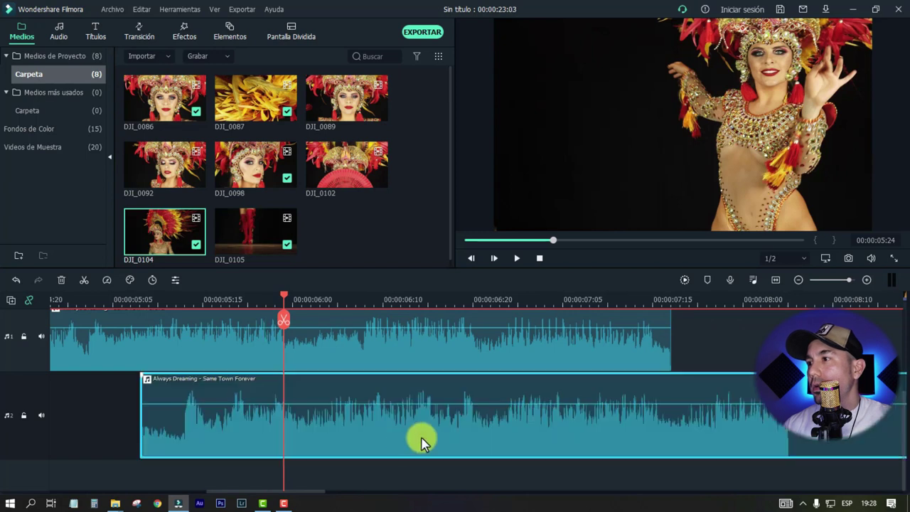
left_click(435, 442)
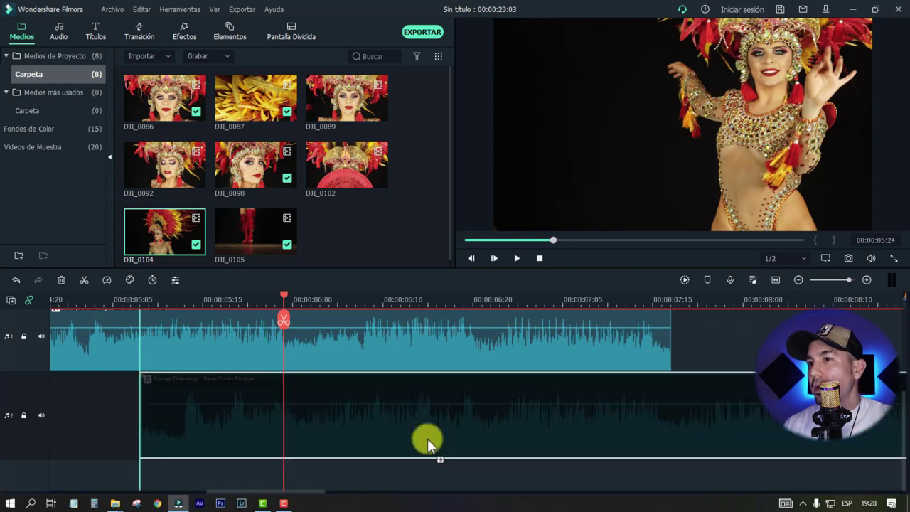
left_click_drag(140, 437, 365, 431)
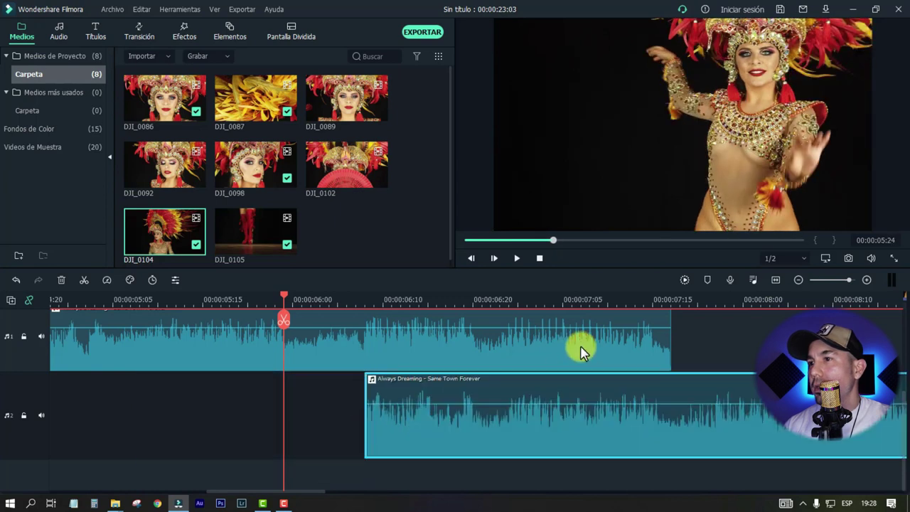
- Trim the end of the first music clip and lengthen the second clip's fade-in
left_click(668, 350)
mouse_move(671, 346)
left_mouse_down()
mouse_move(480, 321)
mouse_move(363, 341)
left_mouse_up()
scroll(478, 334, "up", 1)
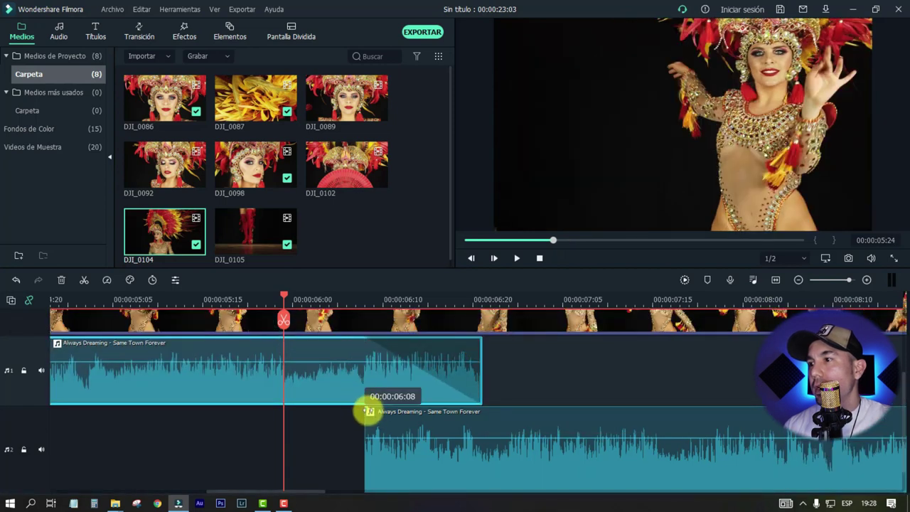
left_click_drag(368, 411, 489, 410)
scroll(497, 390, "down", 2)
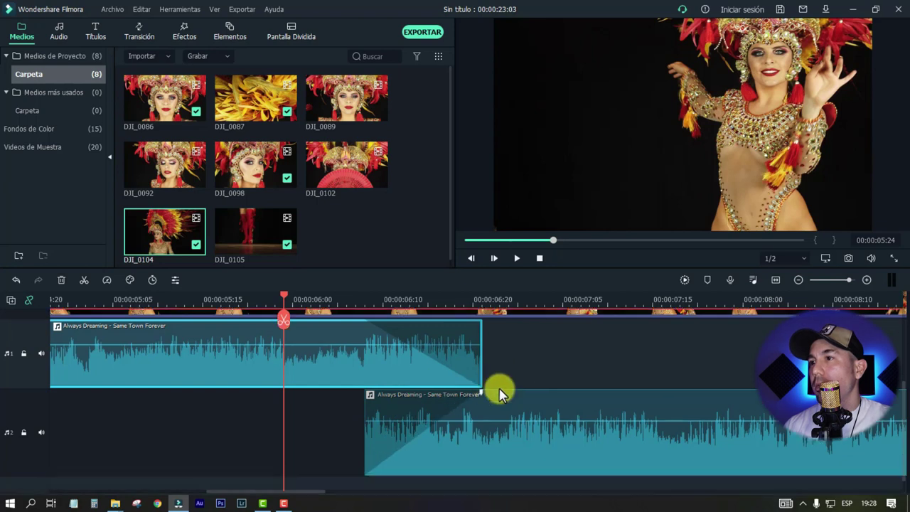
scroll(504, 304, "down", 3)
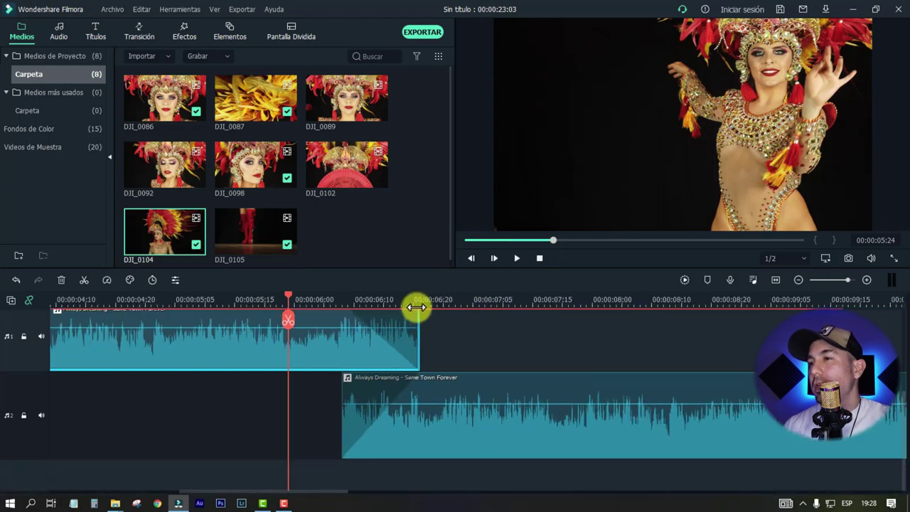
- Preview the crossfade from around 4 seconds, then slide the second music clip earlier
left_click(218, 300)
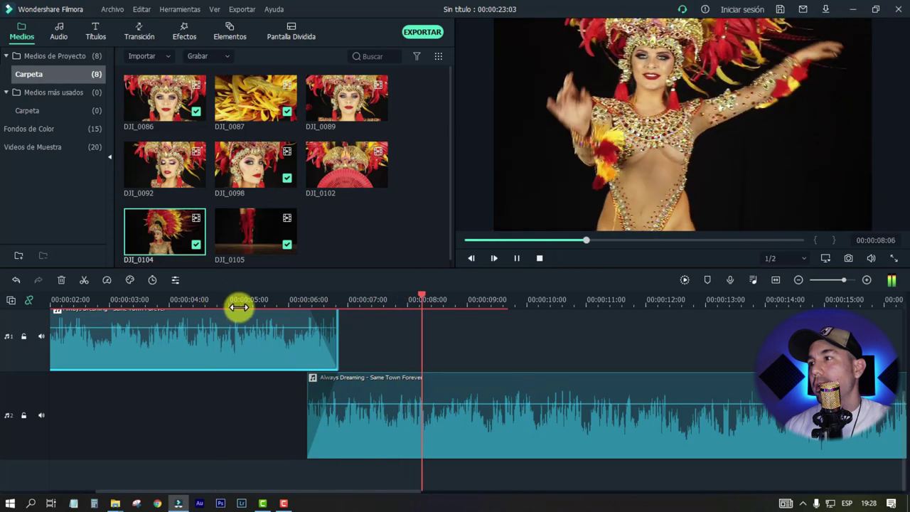
key("space")
left_click(174, 302)
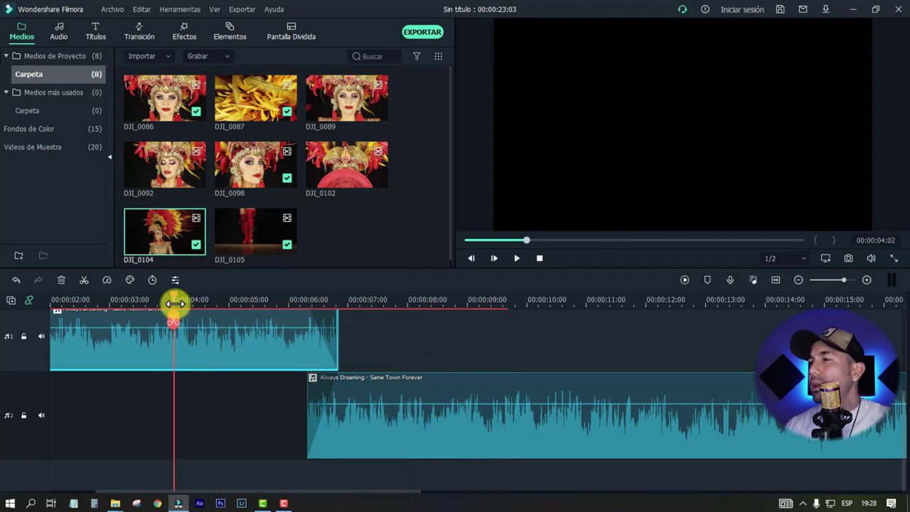
key("space")
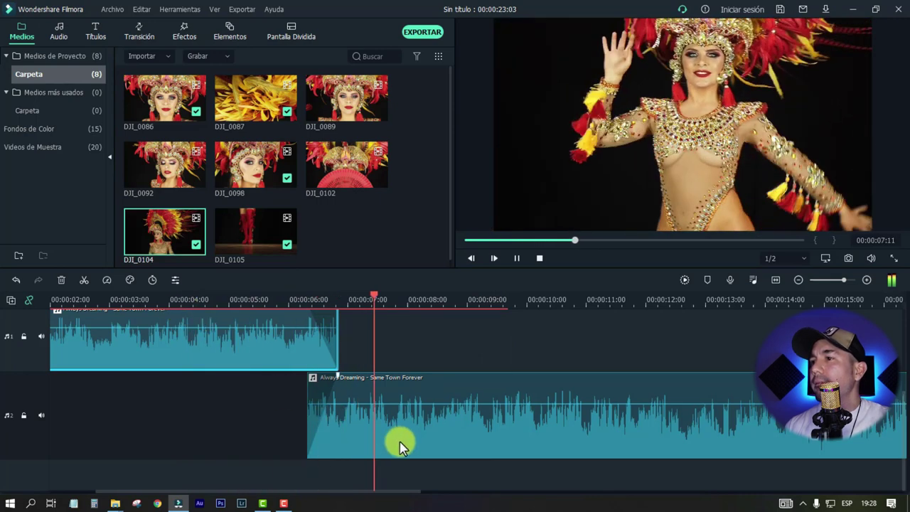
left_click_drag(400, 440, 164, 437)
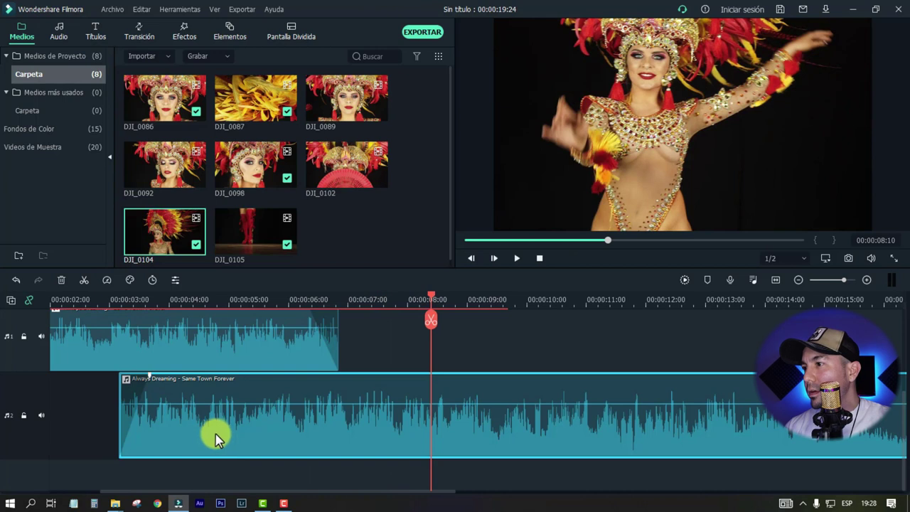
- Fine-tune the second music clip's position around 00:00:04:09, zoomed in on the overlap
left_click(208, 296)
scroll(300, 294, "up", 2)
scroll(356, 300, "up", 3)
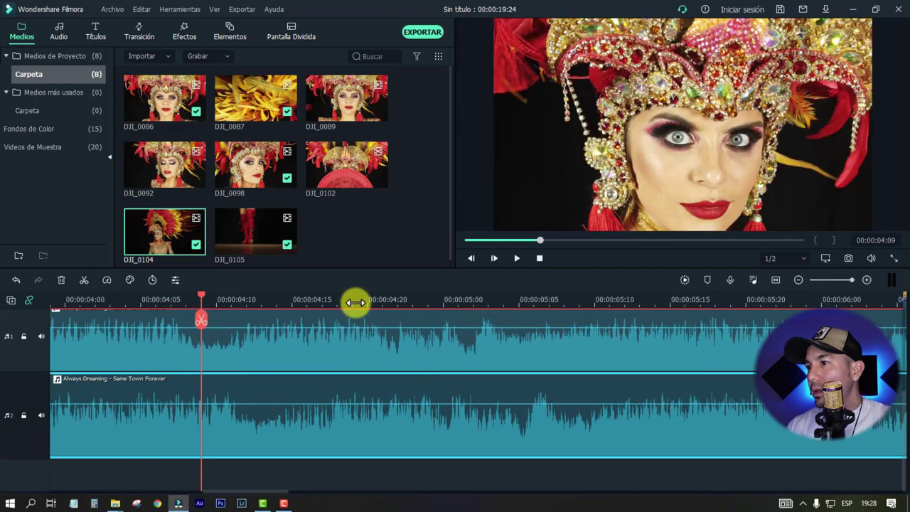
mouse_move(415, 439)
left_mouse_down()
mouse_move(362, 434)
mouse_move(494, 426)
left_mouse_up()
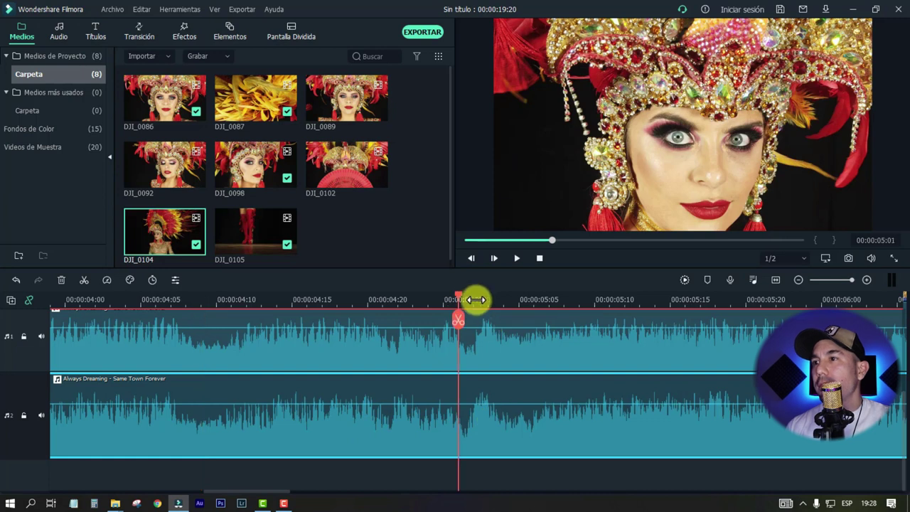
left_click_drag(452, 299, 496, 304)
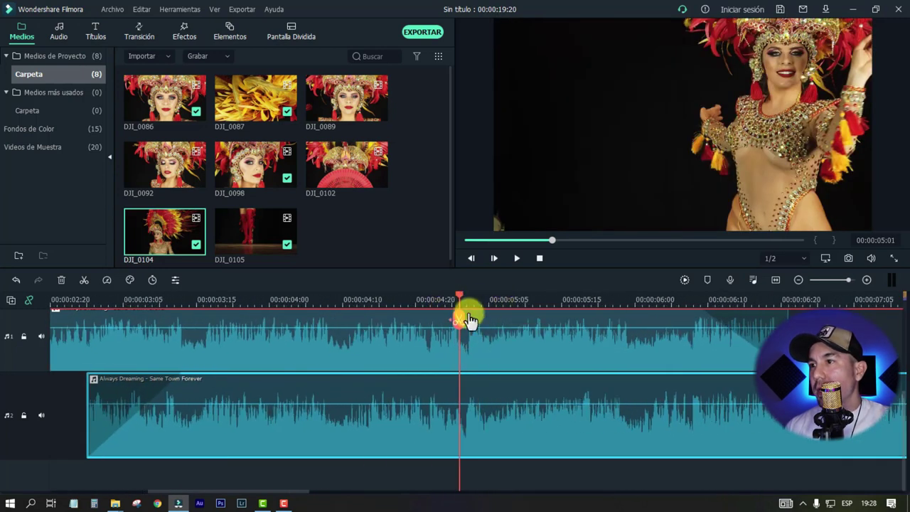
left_click_drag(476, 301, 538, 300)
left_click(486, 433)
left_click(499, 431)
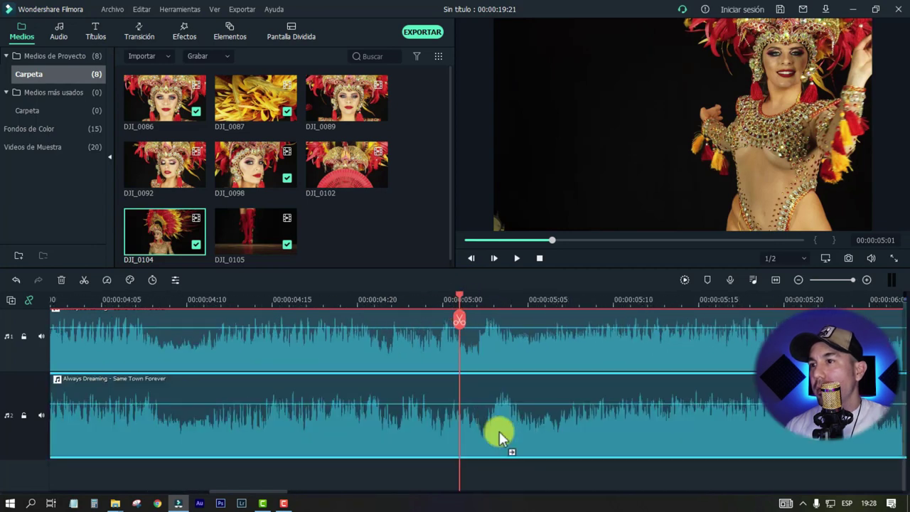
left_click(494, 429)
left_click(483, 423)
mouse_move(478, 426)
left_mouse_down()
mouse_move(460, 429)
mouse_move(487, 427)
left_mouse_up()
left_click_drag(516, 298, 395, 305)
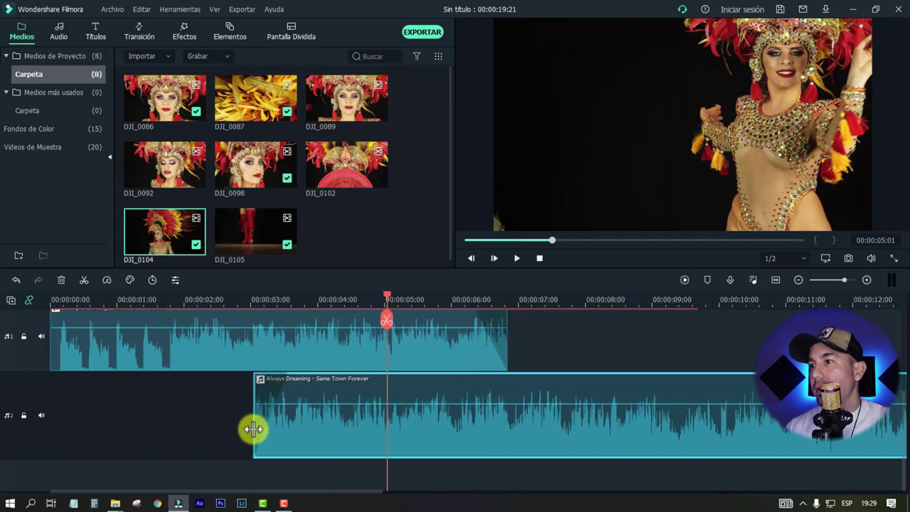
- Retrim so the second clip starts near 00:00:04:20 and the first ends around 00:00:05:13
left_click_drag(253, 428, 401, 419)
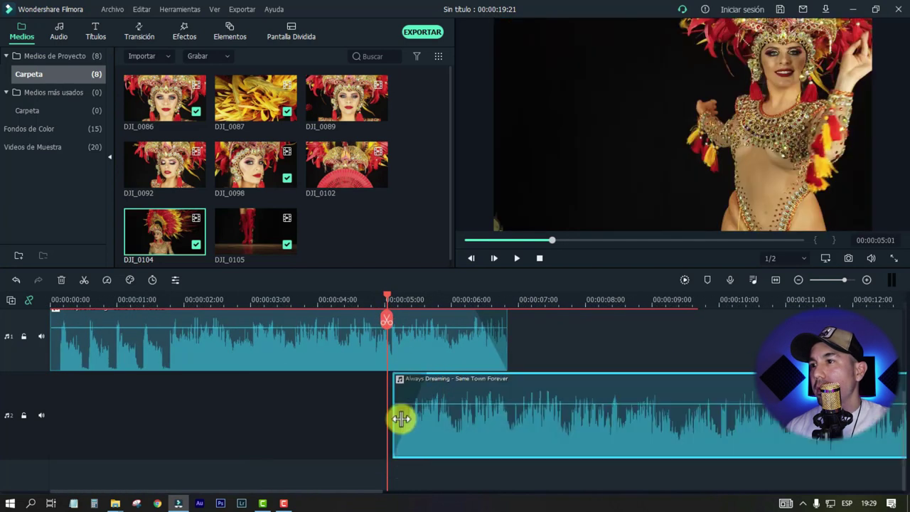
left_click(503, 355)
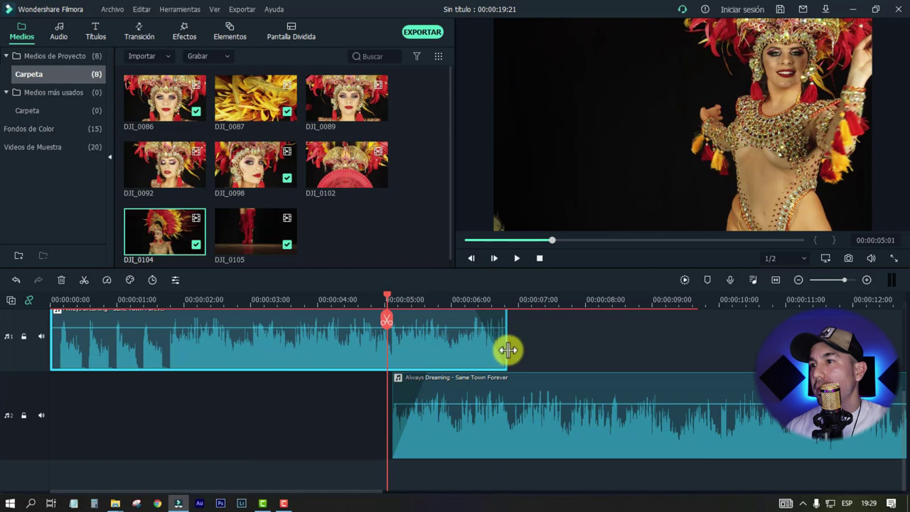
left_click_drag(507, 350, 443, 349)
left_click(316, 299)
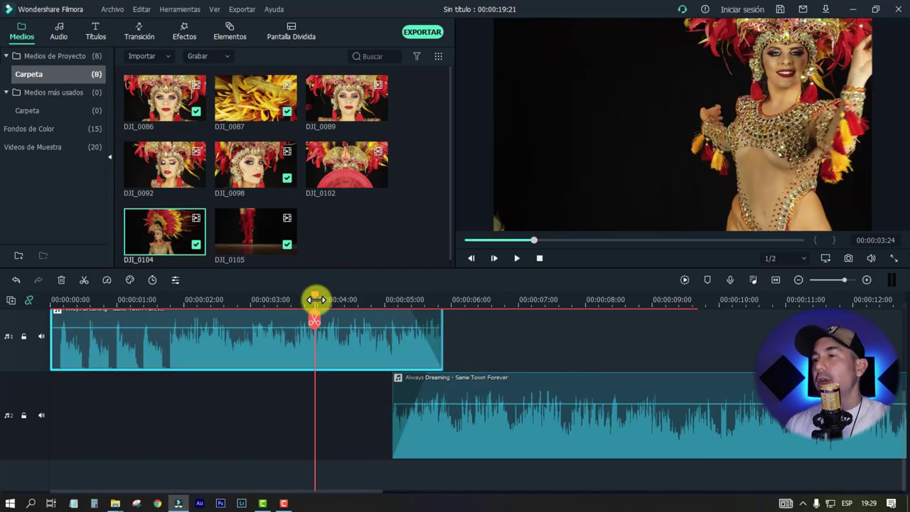
- Play the crossfade, then trim the second Always Dreaming clip to end at about 00:00:16:22
key("space")
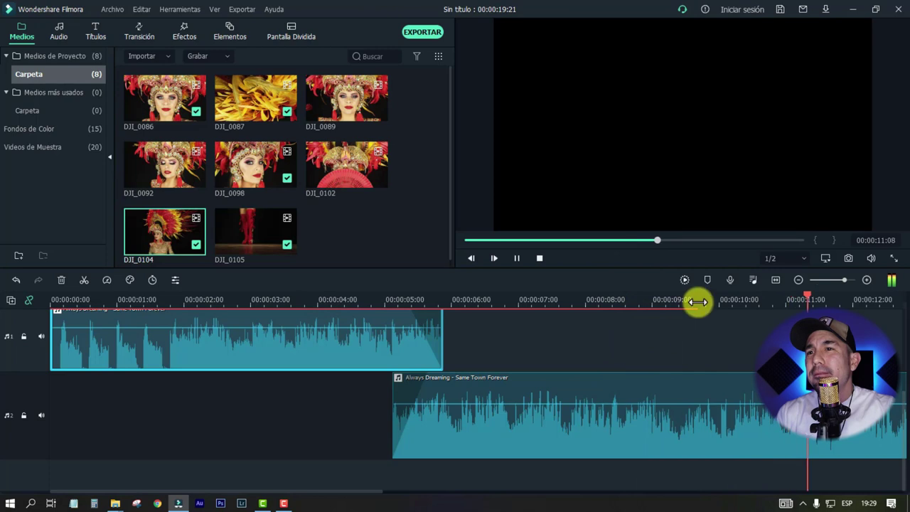
scroll(572, 307, "down", 2)
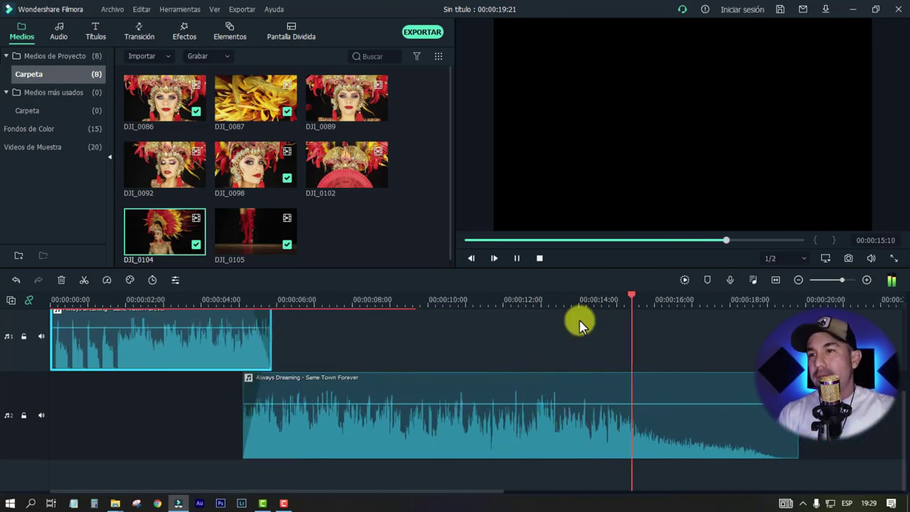
key("space")
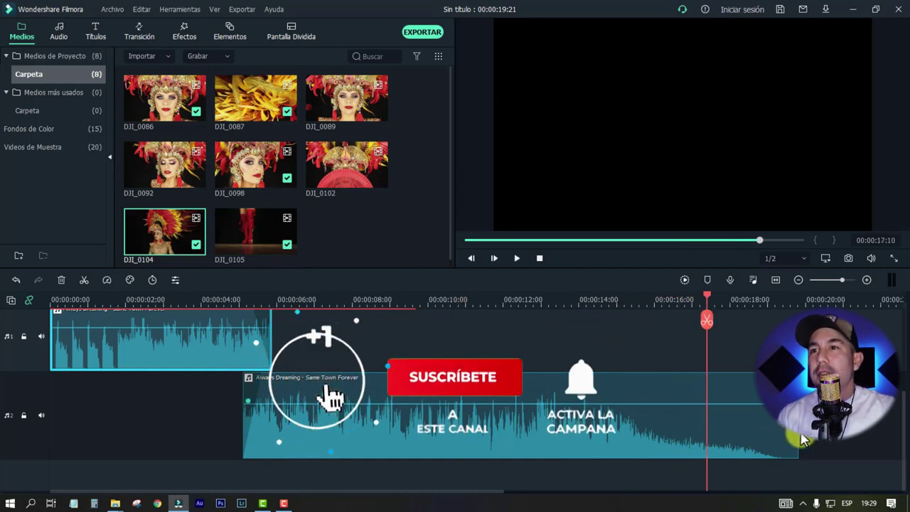
left_click(685, 426)
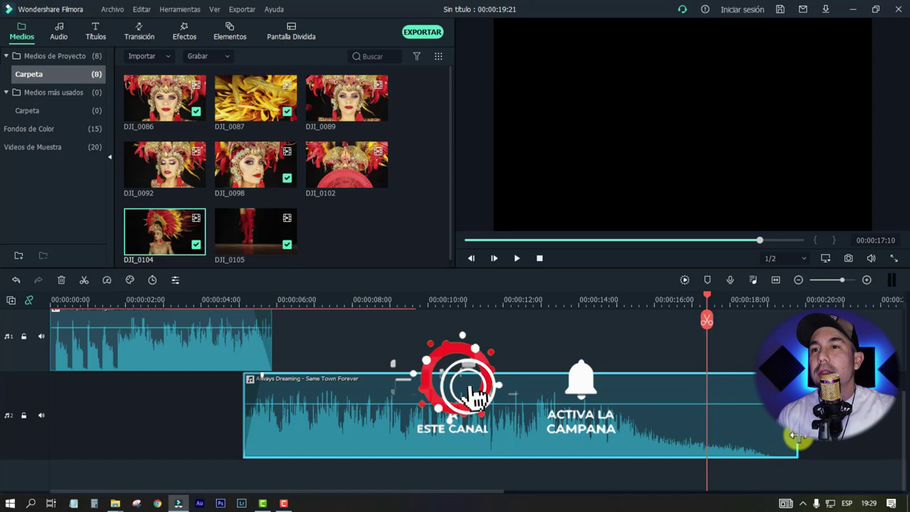
left_click_drag(796, 435, 684, 381)
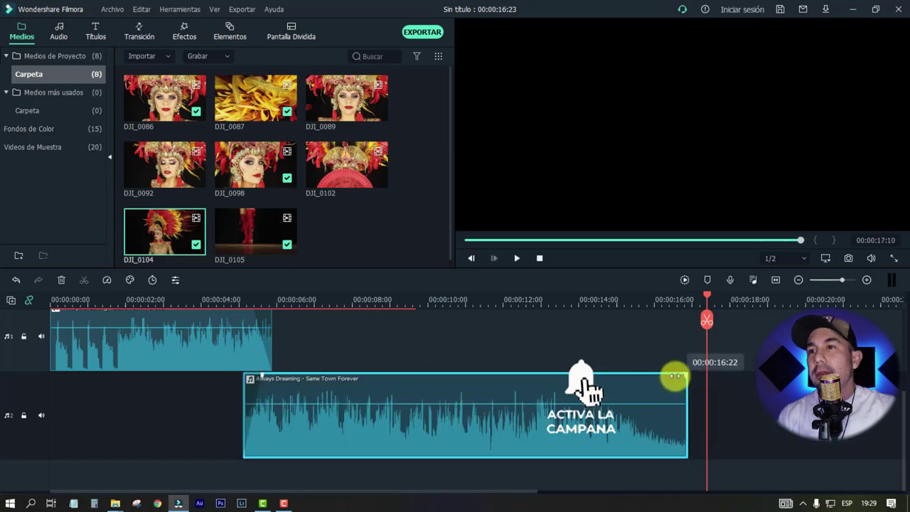
scroll(579, 344, "up", 3)
- Mark the 11:08 to 13:26 range of DJI_0092 in the viewer
scroll(579, 341, "down", 2)
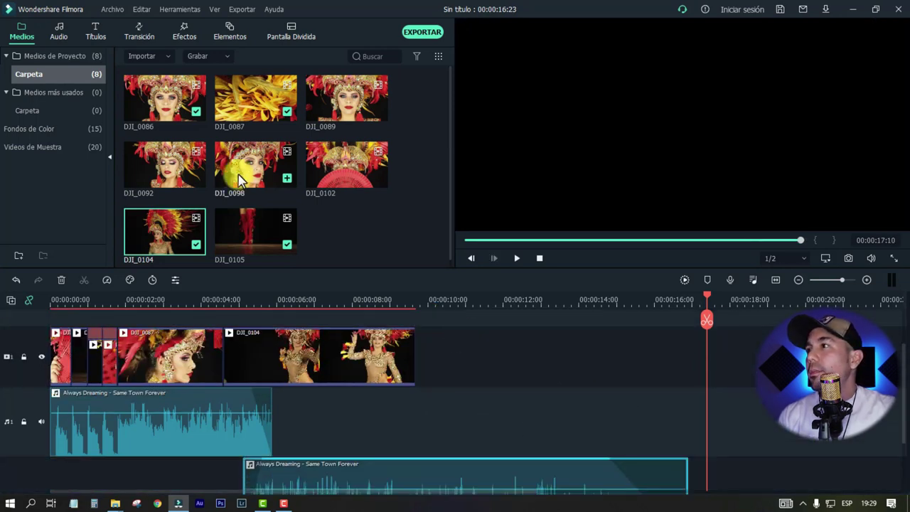
double_click(170, 174)
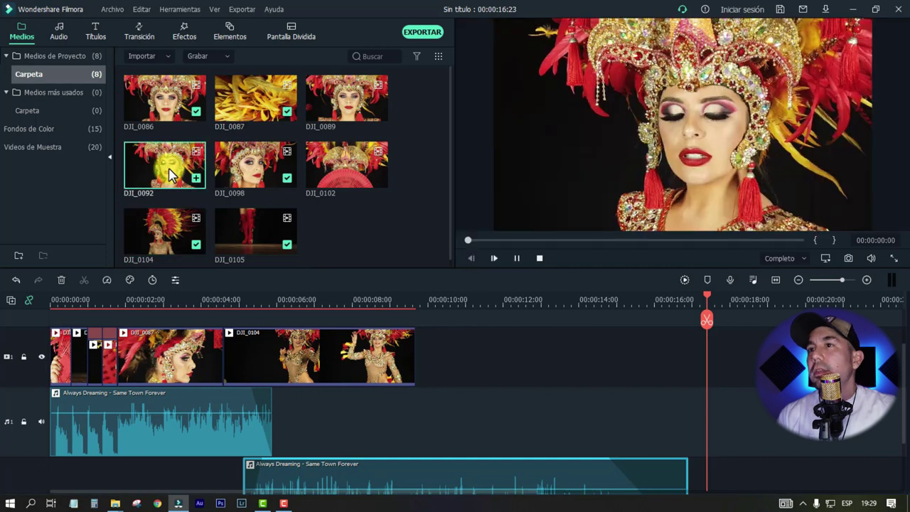
mouse_move(577, 241)
left_mouse_down()
mouse_move(608, 241)
mouse_move(569, 239)
left_mouse_up()
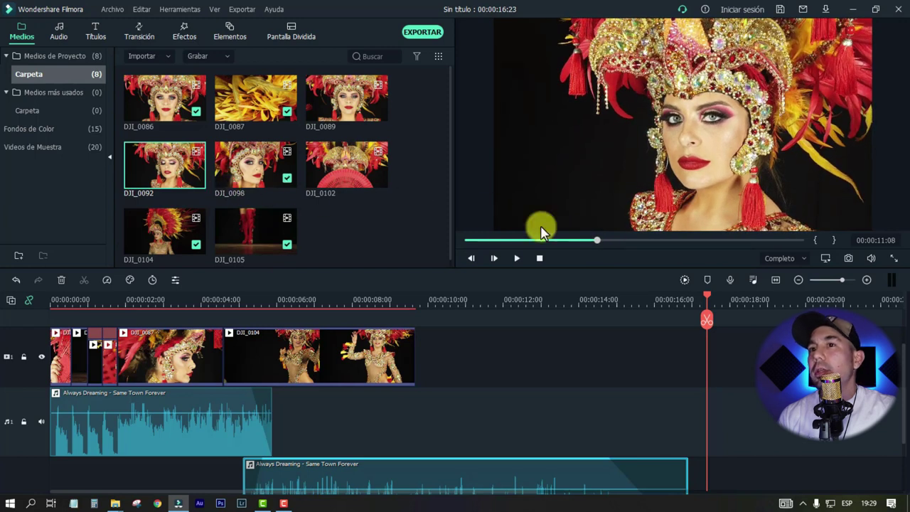
left_click(823, 241)
left_click(627, 241)
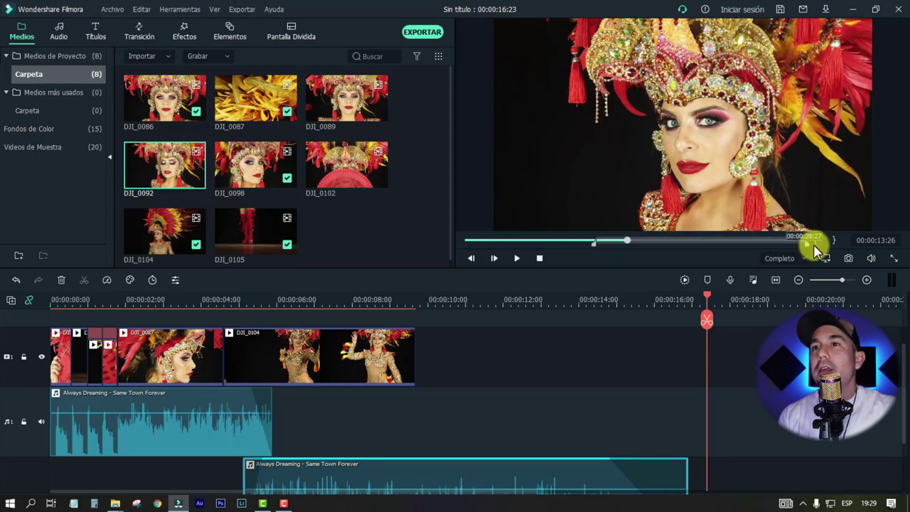
left_click(832, 241)
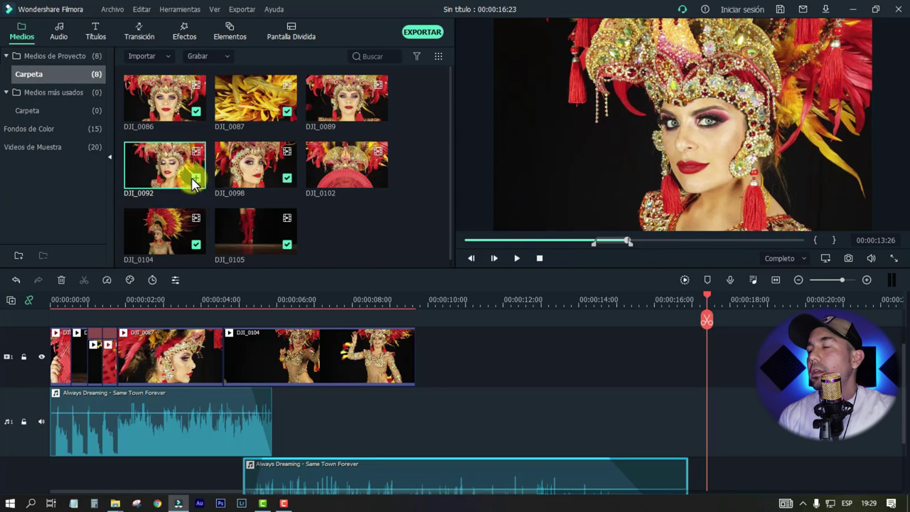
- Lock the music tracks and drop the marked DJI_0092 portion on the video track at about 11 seconds
left_click(465, 299)
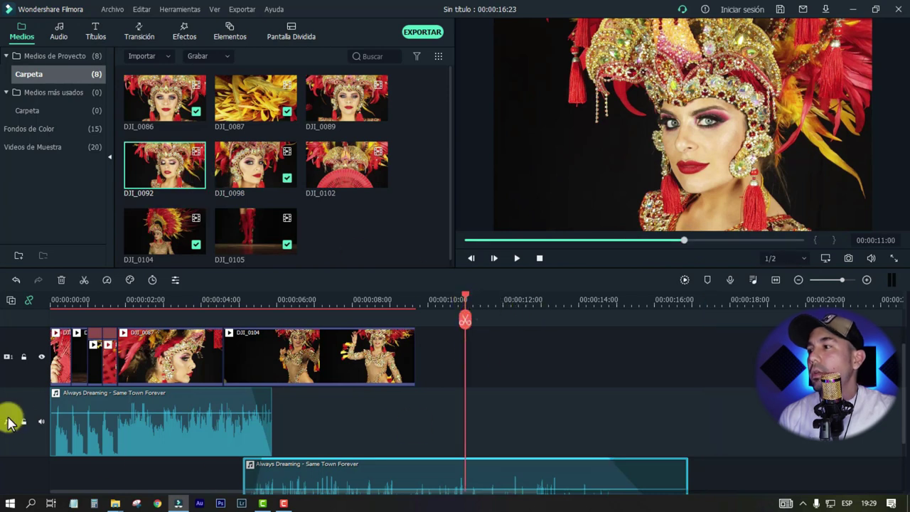
scroll(24, 424, "down", 1)
left_click(24, 448)
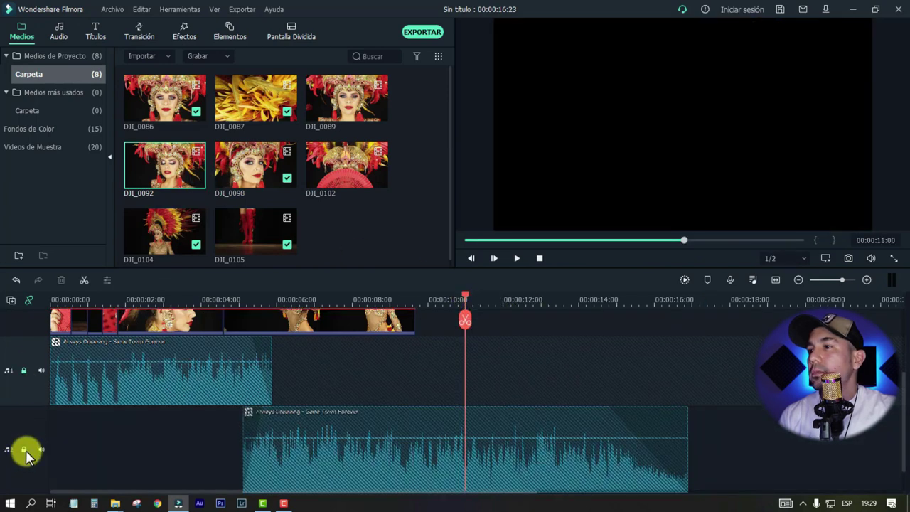
scroll(100, 430, "up", 2)
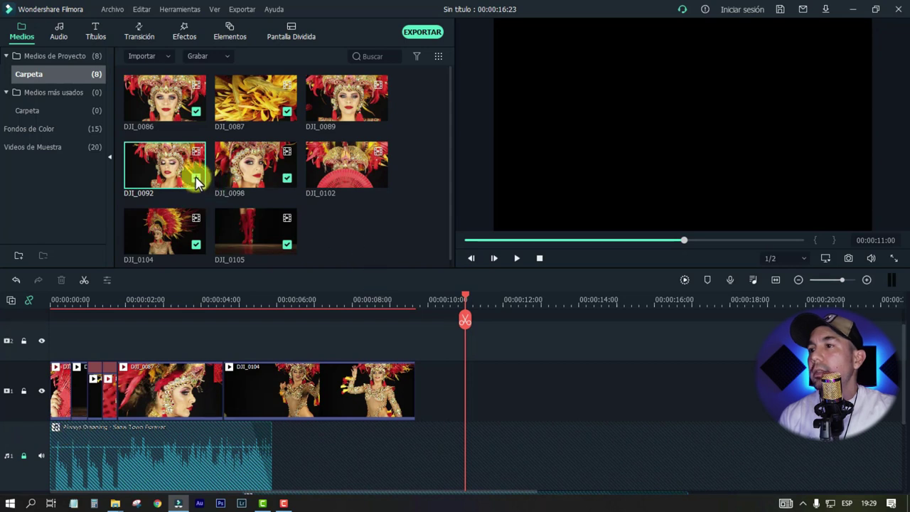
left_click_drag(198, 183, 534, 365)
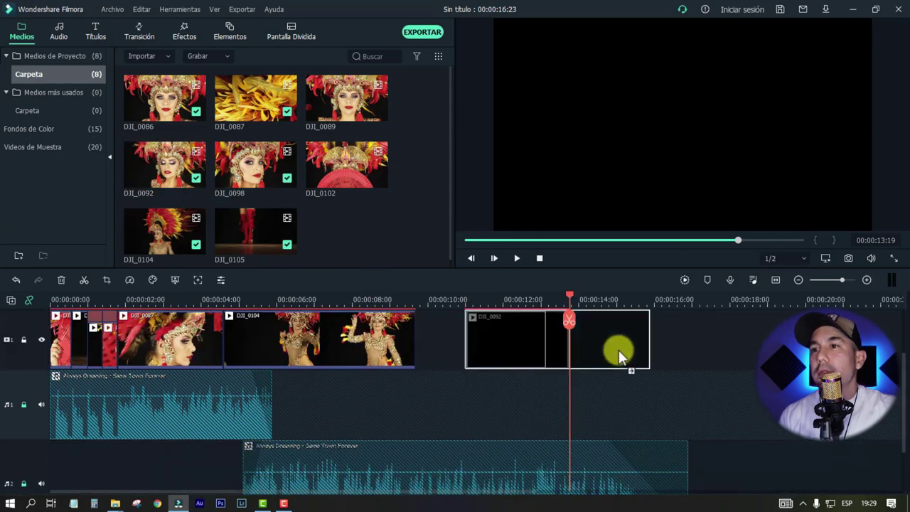
left_click_drag(618, 350, 629, 360)
- Preview DJI_0104 and drop it into the gap before DJI_0092, ending at 00:00:13:19
double_click(165, 231)
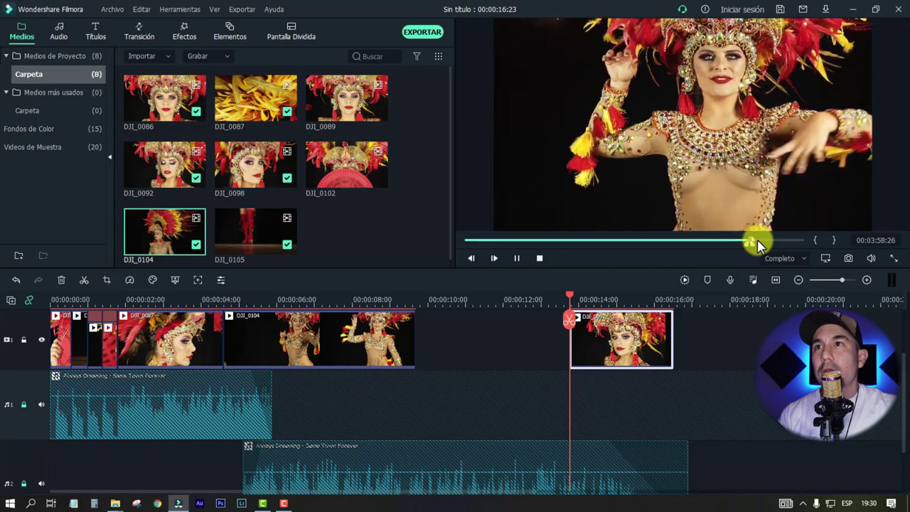
key("space")
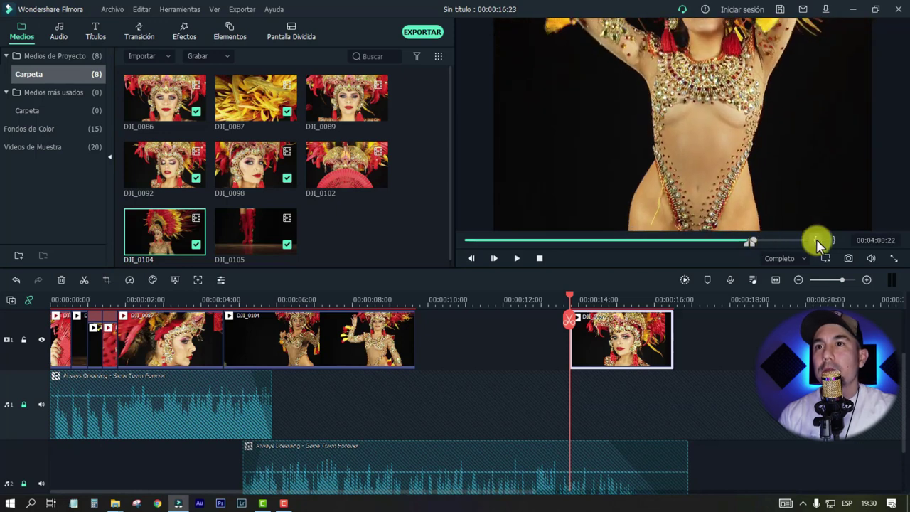
mouse_move(189, 240)
left_mouse_down()
mouse_move(447, 331)
mouse_move(488, 361)
left_mouse_up()
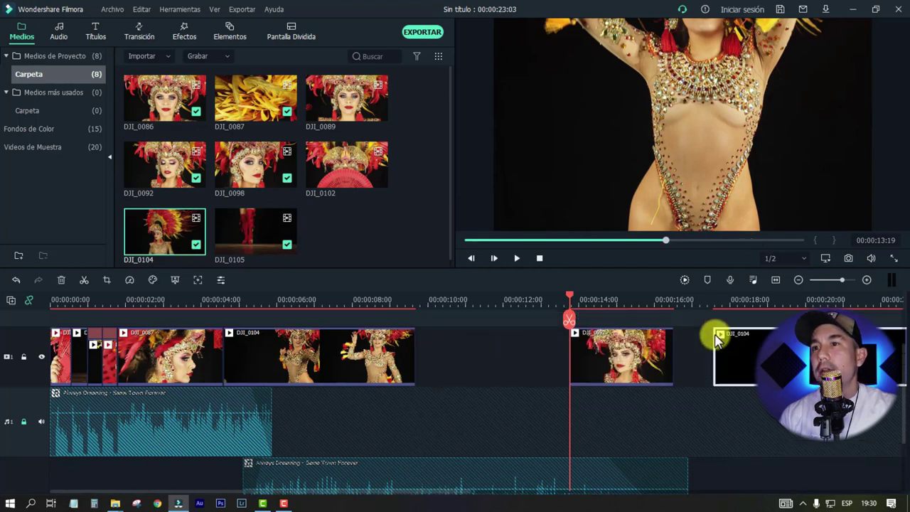
mouse_move(488, 361)
left_mouse_down()
mouse_move(624, 360)
mouse_move(570, 361)
mouse_move(482, 407)
left_mouse_up()
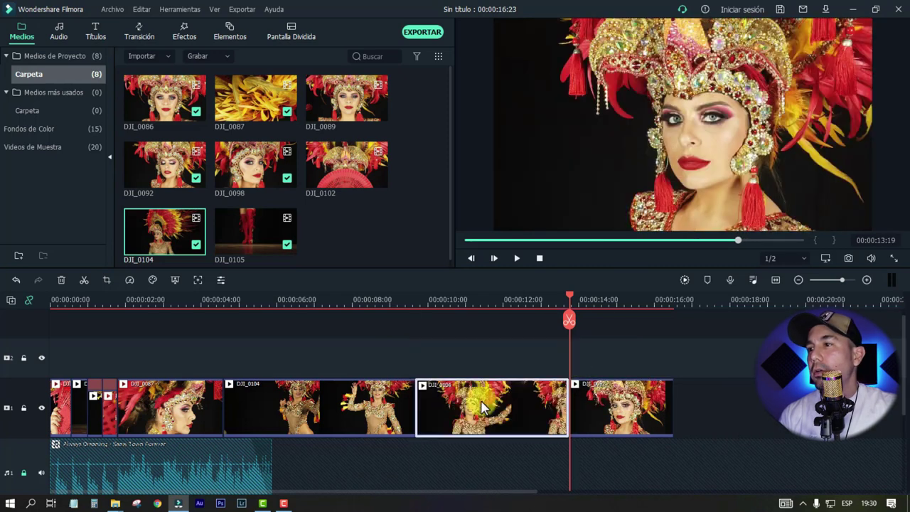
- Apply the Básica Disolver transition to the end of the last clip
left_click(138, 33)
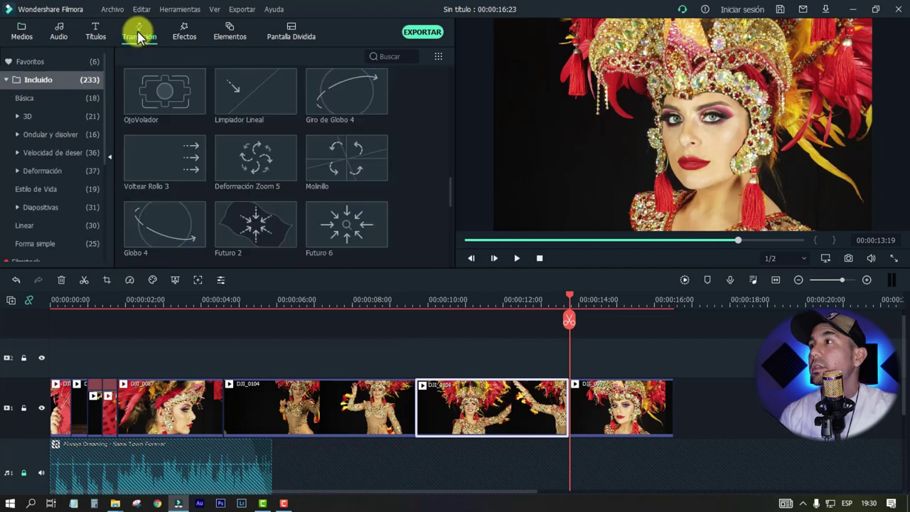
left_click(60, 101)
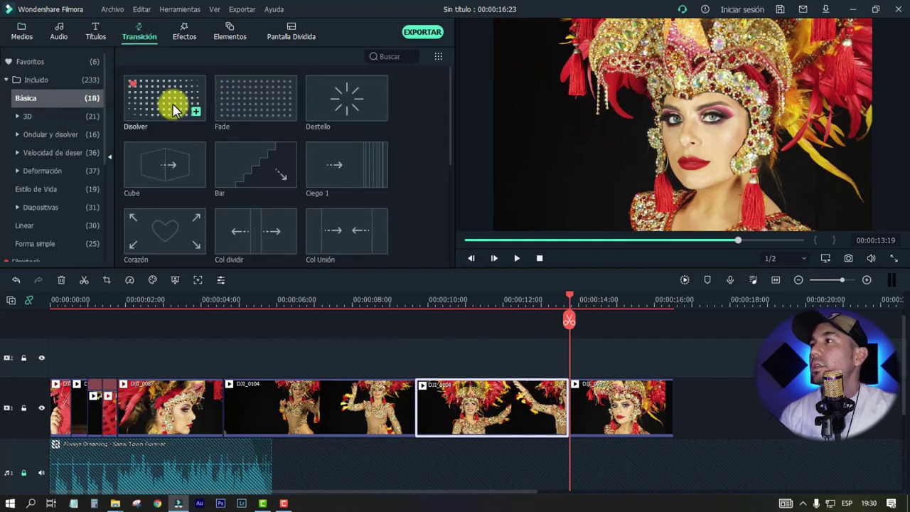
mouse_move(132, 77)
left_mouse_down()
mouse_move(608, 406)
mouse_move(646, 408)
left_mouse_up()
- Zoom the timeline out and enlarge the timeline panel to show the whole 00:00:16:23 edit
left_click_drag(609, 301, 466, 303)
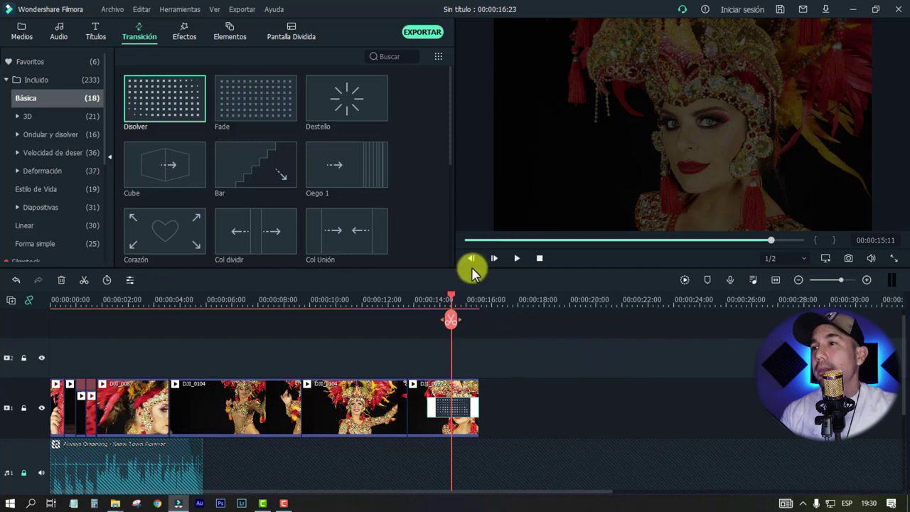
left_click_drag(472, 267, 475, 219)
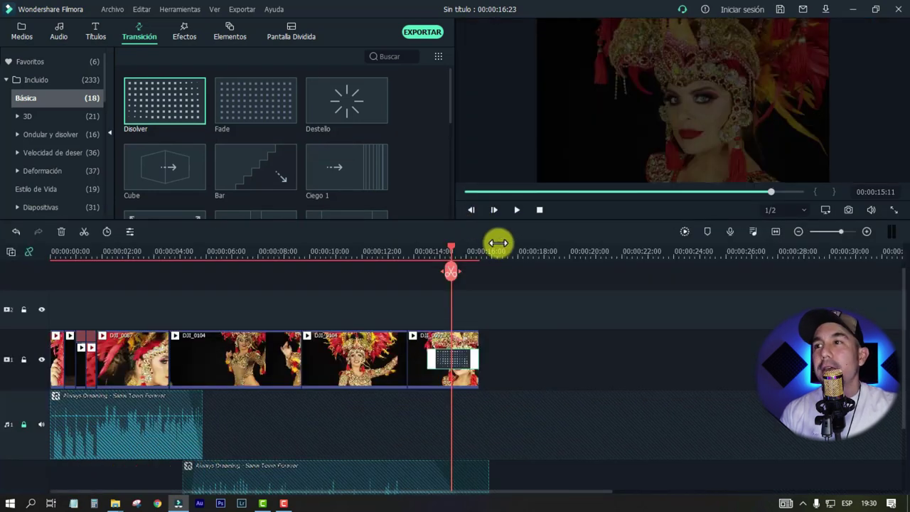
mouse_move(511, 247)
left_mouse_down()
mouse_move(7, 265)
mouse_move(2, 278)
left_mouse_up()
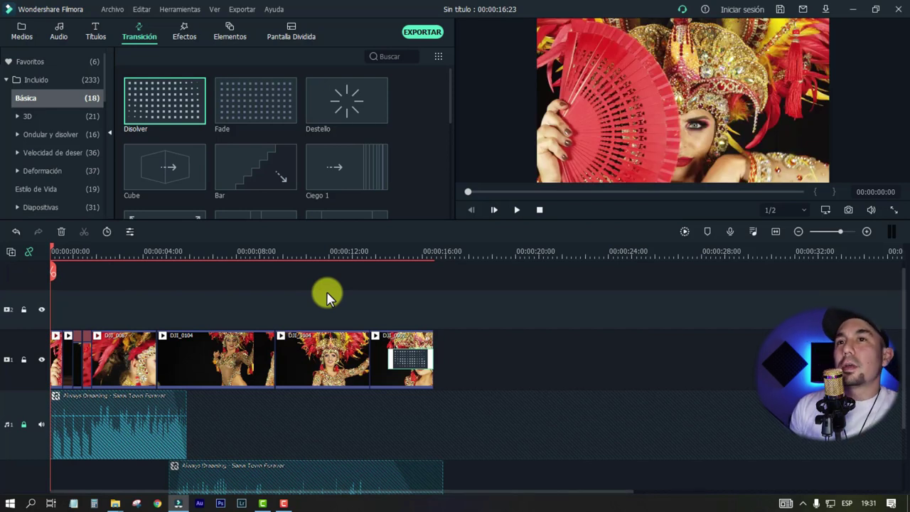
key("space")
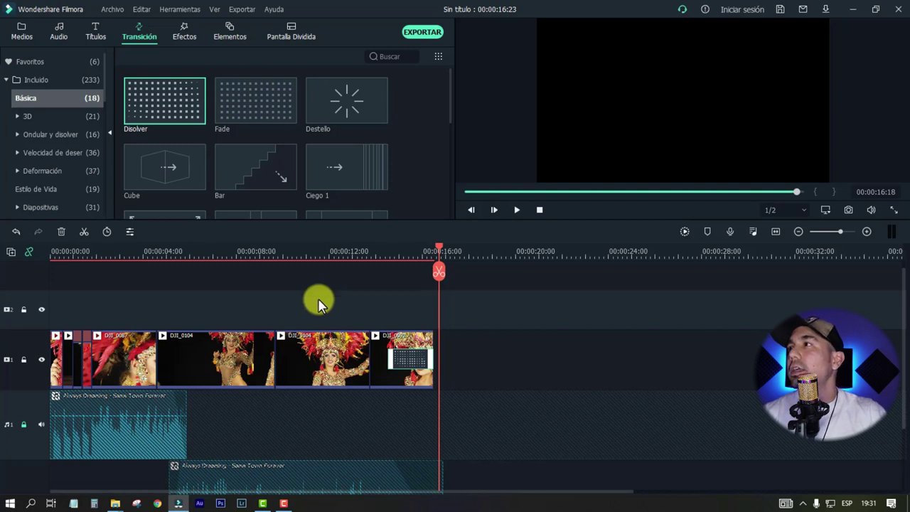
- Split the first DJI_0104 clip at the playhead position 00:00:07:18 using Ctrl+B
left_click(22, 32)
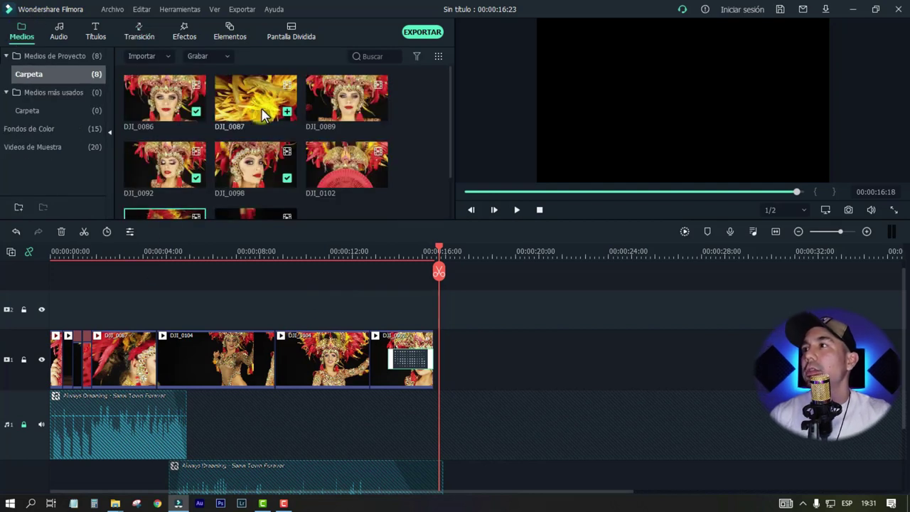
left_click(231, 256)
left_click(245, 348)
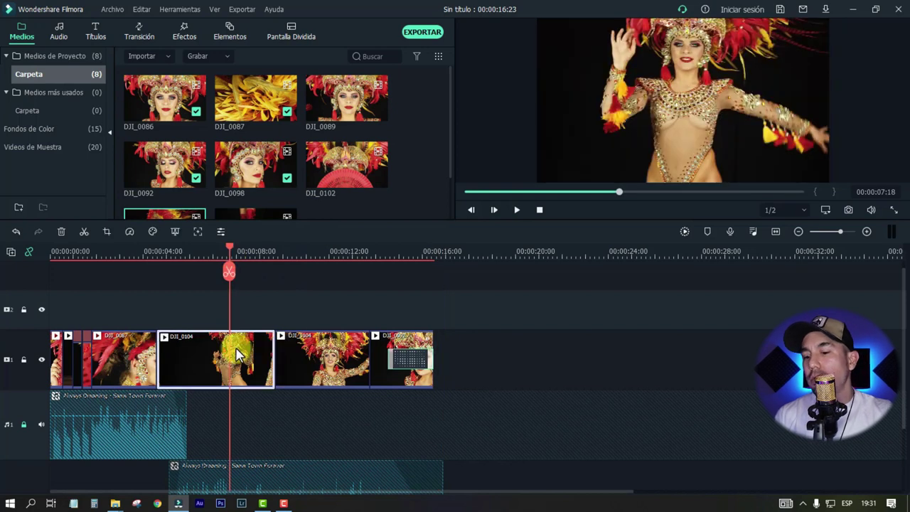
key("ctrl+b")
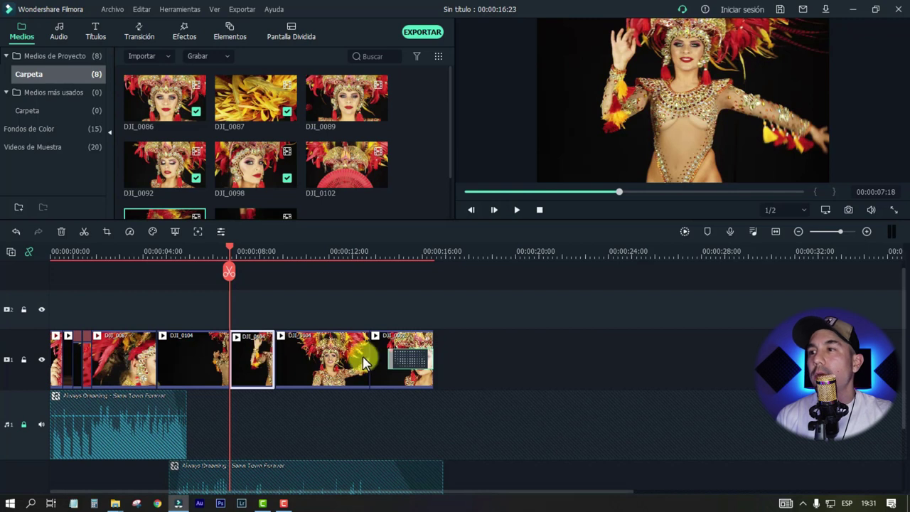
scroll(467, 291, "down", 2)
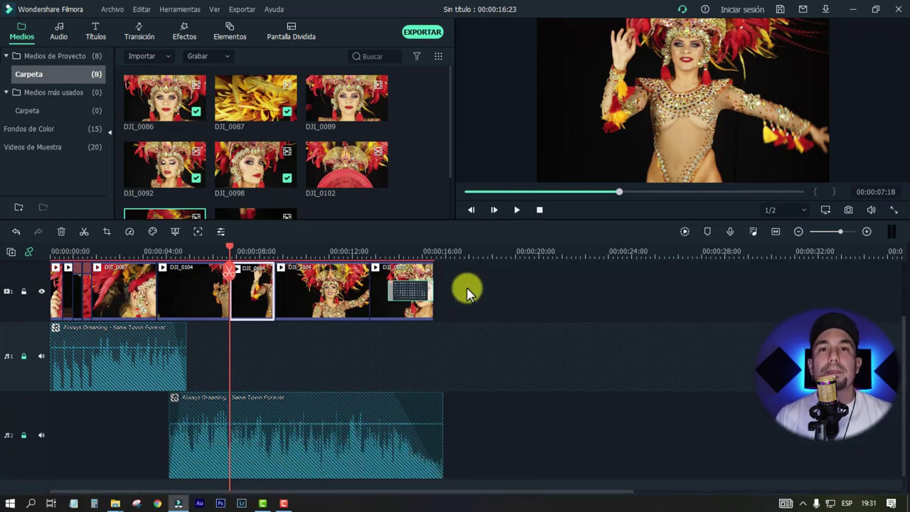